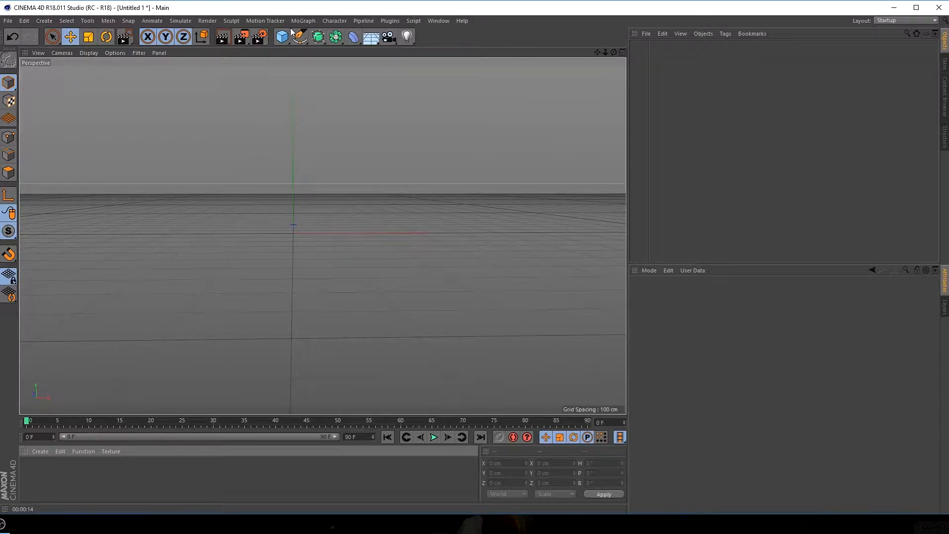
Add a cylinder primitive to the scene with a radius of 10 cm and a height of 410 cm
{"action": "left_click", "coordinate": [282, 42]}
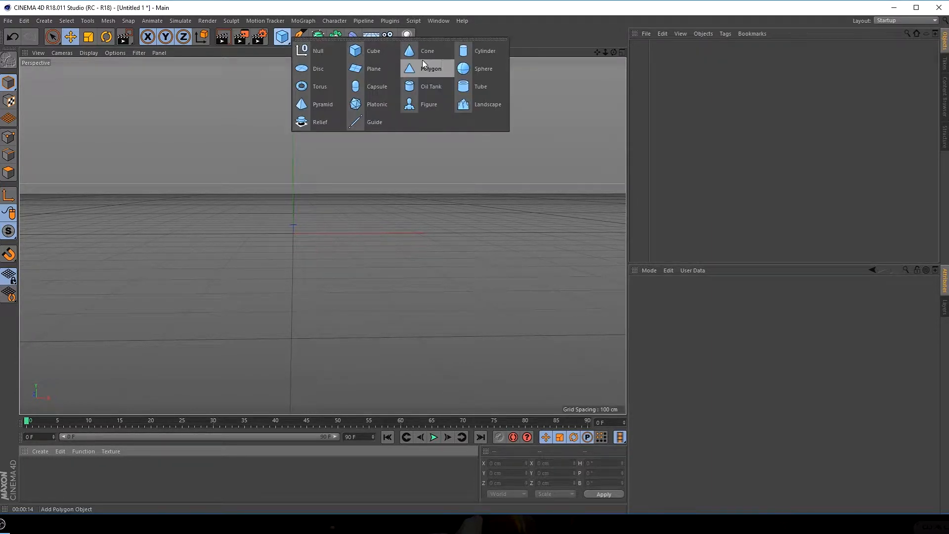
{"action": "left_click", "coordinate": [482, 50]}
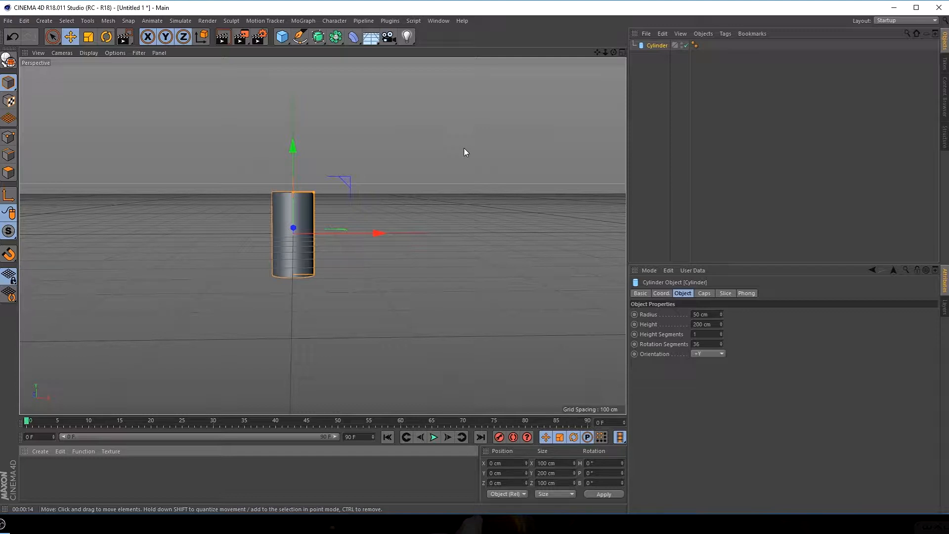
{"action": "left_click_drag", "start_coordinate": [463, 155], "coordinate": [473, 167], "text": "alt"}
{"action": "right_click_drag", "start_coordinate": [288, 228], "coordinate": [328, 223], "text": "alt"}
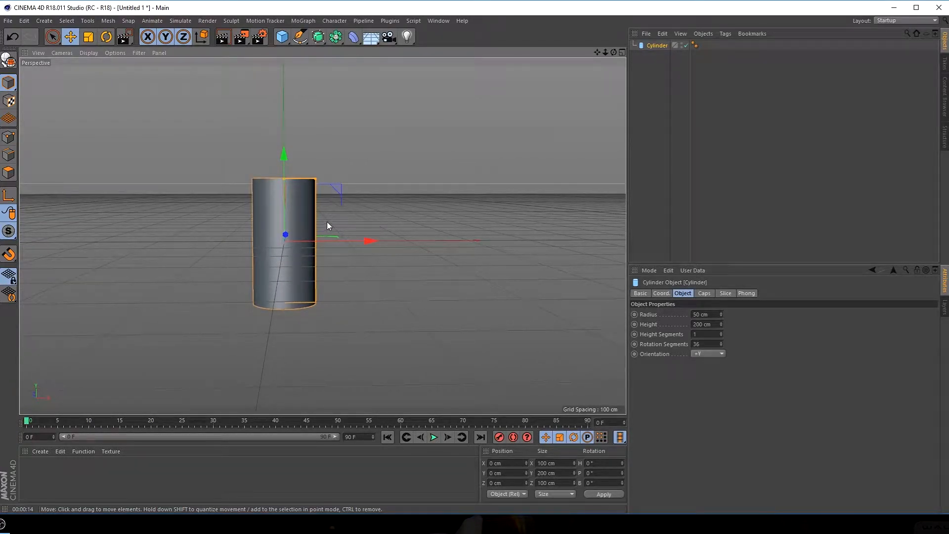
{"action": "middle_click_drag", "start_coordinate": [327, 221], "coordinate": [363, 226], "text": "alt"}
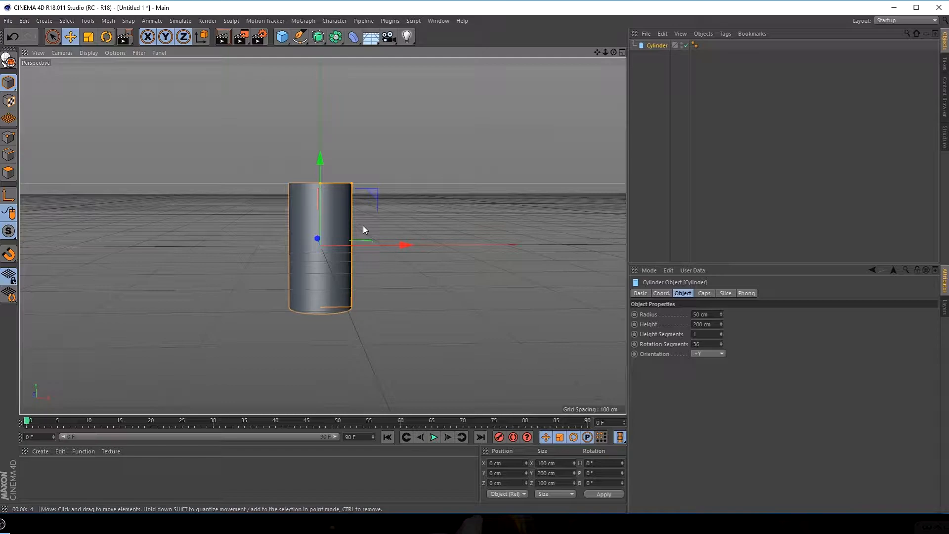
{"action": "mouse_move", "coordinate": [410, 203]}
{"action": "left_mouse_down", "text": "alt"}
{"action": "mouse_move", "coordinate": [403, 218]}
{"action": "mouse_move", "coordinate": [293, 209]}
{"action": "mouse_move", "coordinate": [398, 238]}
{"action": "mouse_move", "coordinate": [475, 233]}
{"action": "mouse_move", "coordinate": [292, 221]}
{"action": "mouse_move", "coordinate": [421, 223]}
{"action": "mouse_move", "coordinate": [384, 226]}
{"action": "mouse_move", "coordinate": [419, 206]}
{"action": "left_mouse_up", "text": "alt"}
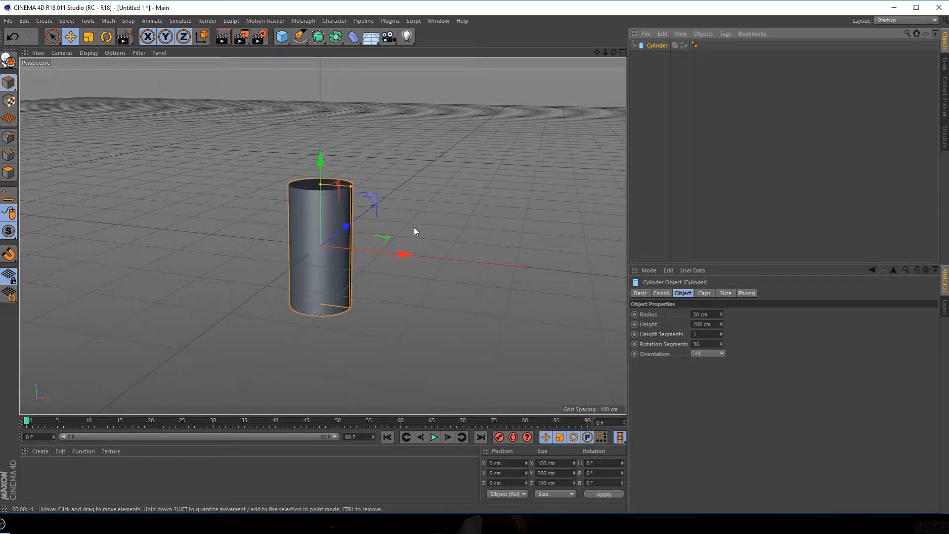
{"action": "left_click_drag", "start_coordinate": [311, 266], "coordinate": [340, 258], "text": "alt"}
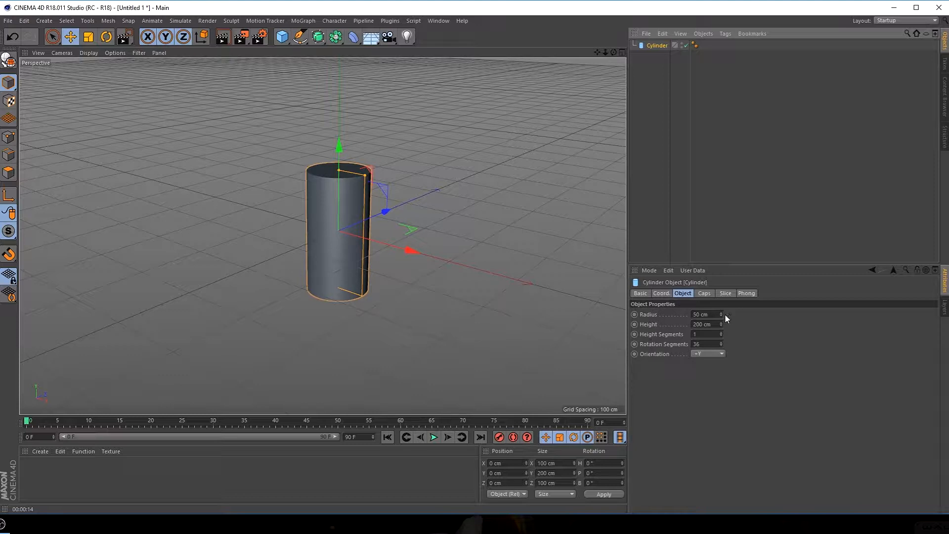
{"action": "mouse_move", "coordinate": [721, 314]}
{"action": "left_mouse_down"}
{"action": "mouse_move", "coordinate": [755, 315]}
{"action": "mouse_move", "coordinate": [700, 314]}
{"action": "mouse_move", "coordinate": [715, 314]}
{"action": "left_mouse_up"}
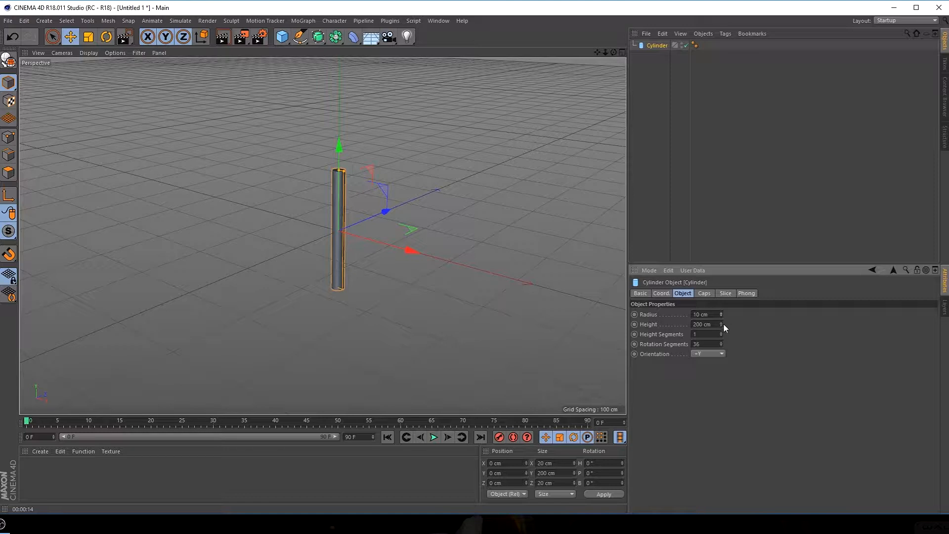
{"action": "left_click_drag", "start_coordinate": [720, 323], "coordinate": [824, 322]}
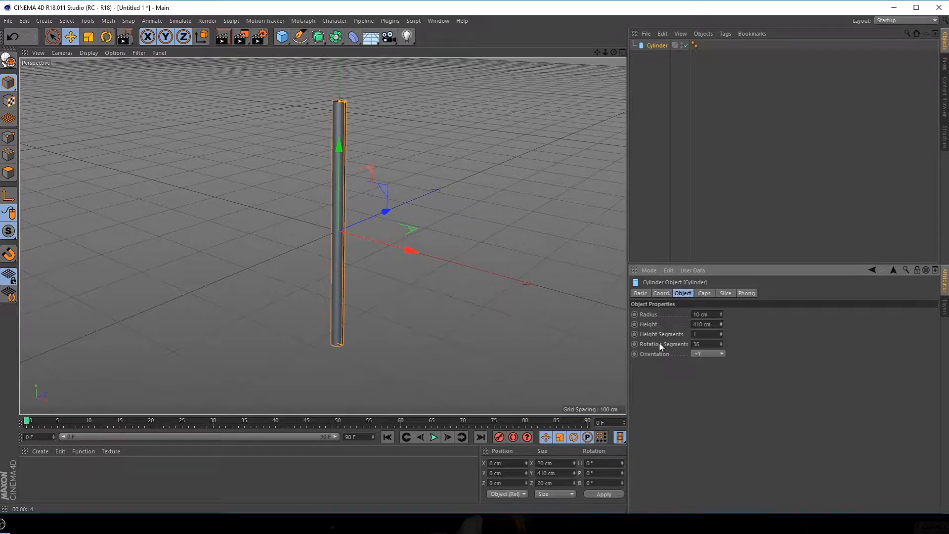
Set the cylinder's height segments to 64 and show the viewport in Gouraud Shading (Lines)
{"action": "left_click", "coordinate": [705, 337]}
{"action": "type", "text": "64"}
{"action": "left_click", "coordinate": [85, 52]}
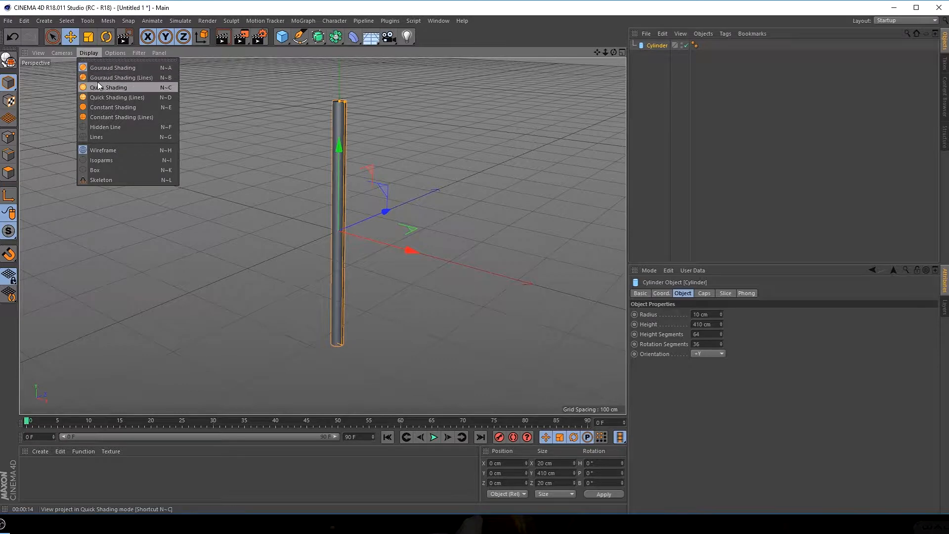
{"action": "left_click", "coordinate": [143, 79]}
{"action": "scroll", "coordinate": [346, 139], "scroll_direction": "up", "scroll_amount": 8}
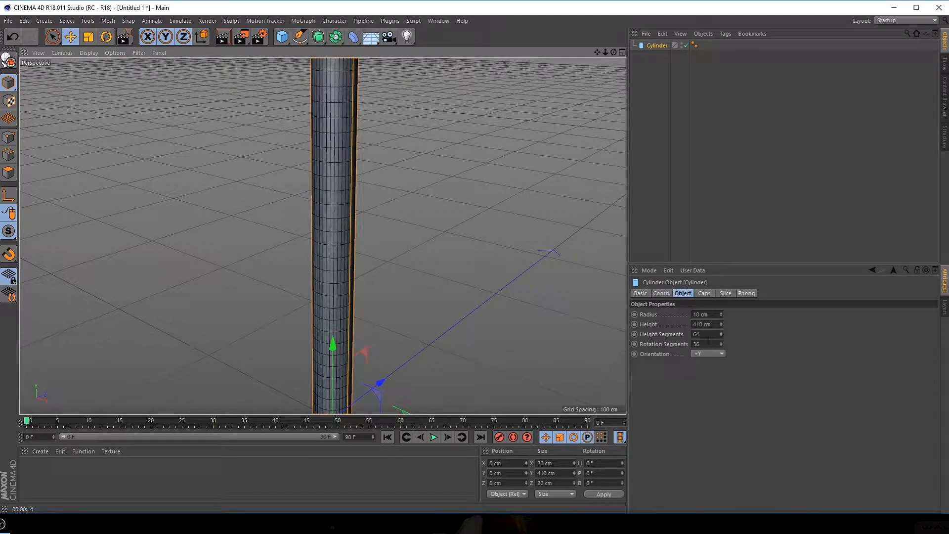
Set the cylinder's height segments to 65 and undo the trial changes to its other properties
{"action": "mouse_move", "coordinate": [721, 325]}
{"action": "left_mouse_down"}
{"action": "mouse_move", "coordinate": [721, 342]}
{"action": "mouse_move", "coordinate": [720, 316]}
{"action": "left_mouse_up"}
{"action": "key", "text": "ctrl+z"}
{"action": "key", "text": "ctrl+z"}
{"action": "key", "text": "ctrl+z"}
{"action": "key", "text": "ctrl+z"}
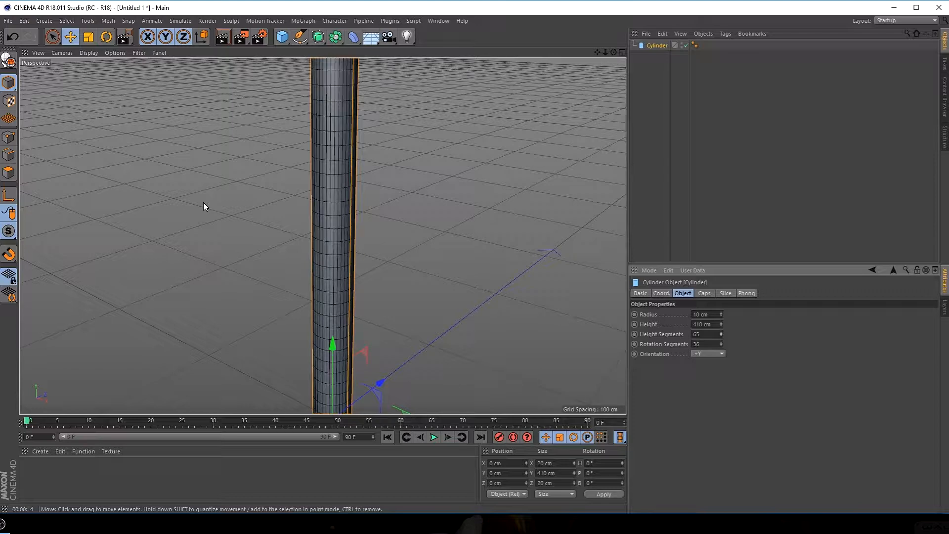
Switch the viewport display to plain Gouraud Shading without lines
{"action": "scroll", "coordinate": [203, 202], "scroll_direction": "down", "scroll_amount": 8}
{"action": "middle_click_drag", "start_coordinate": [241, 263], "coordinate": [292, 223], "text": "alt"}
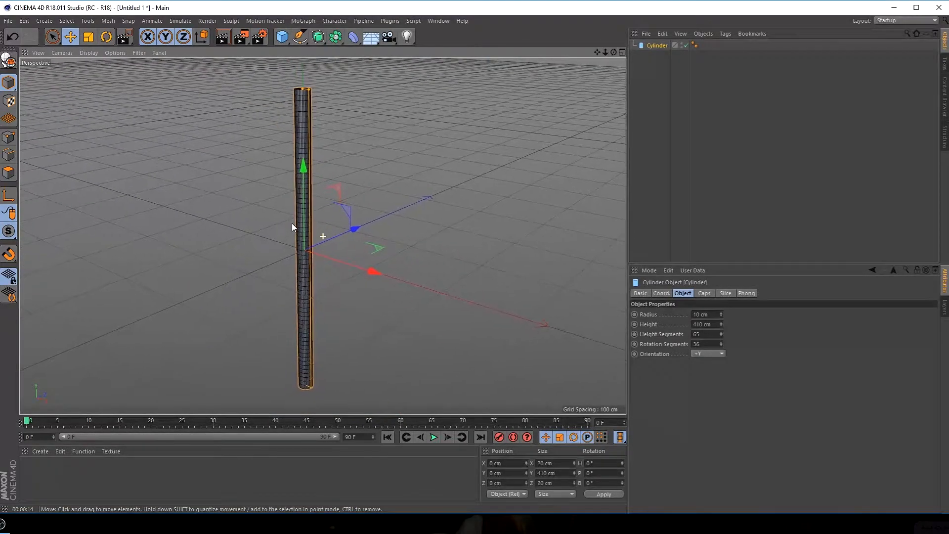
{"action": "left_click", "coordinate": [83, 53]}
{"action": "left_click", "coordinate": [114, 66]}
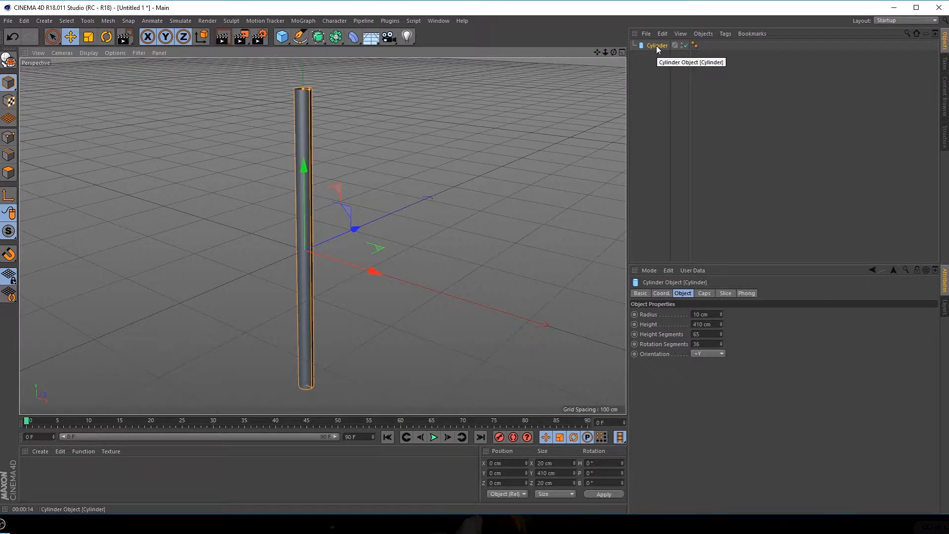
Add a MoGraph Cloner and make the cylinder its child
{"action": "left_click", "coordinate": [297, 21]}
{"action": "left_click", "coordinate": [315, 130]}
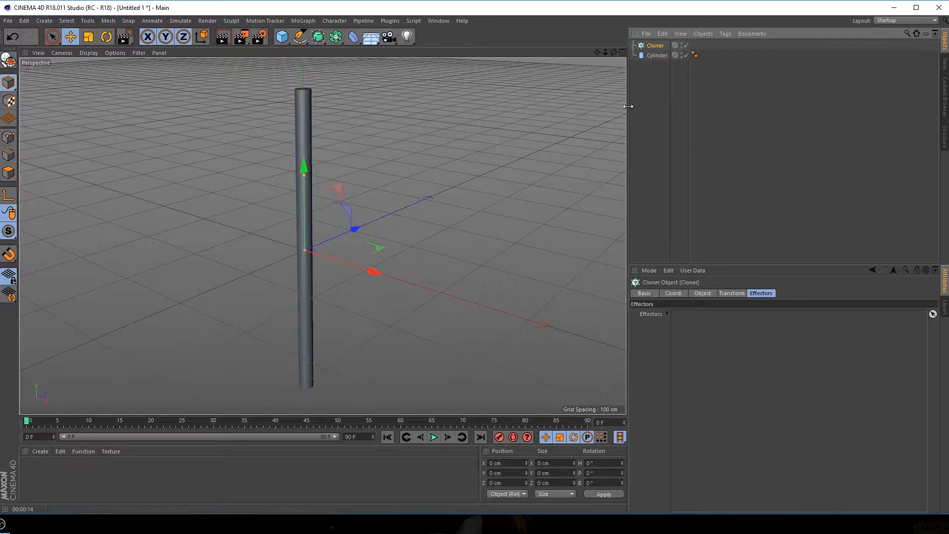
{"action": "left_click", "coordinate": [657, 55]}
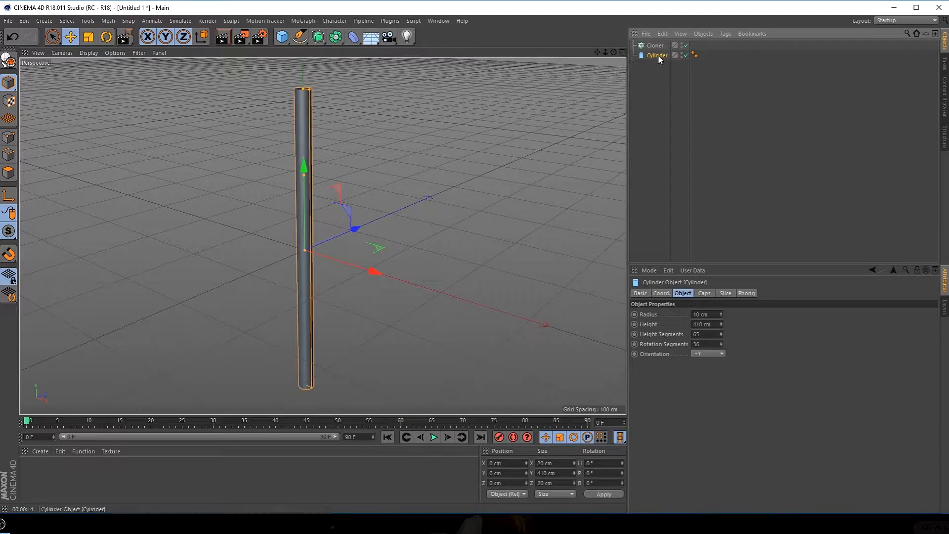
{"action": "left_click_drag", "start_coordinate": [656, 56], "coordinate": [655, 45]}
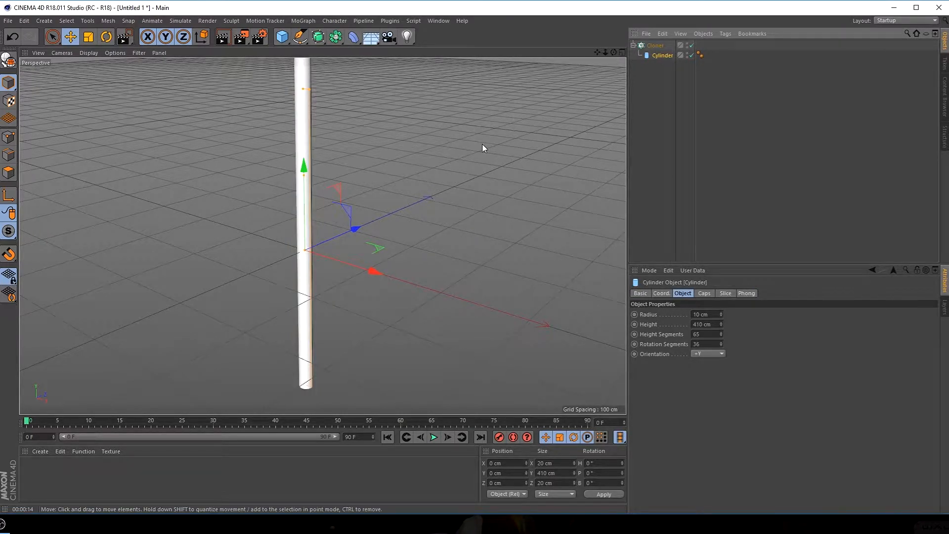
Increase the Cloner's linear clone count slightly and change its mode to Radial
{"action": "left_click", "coordinate": [656, 45]}
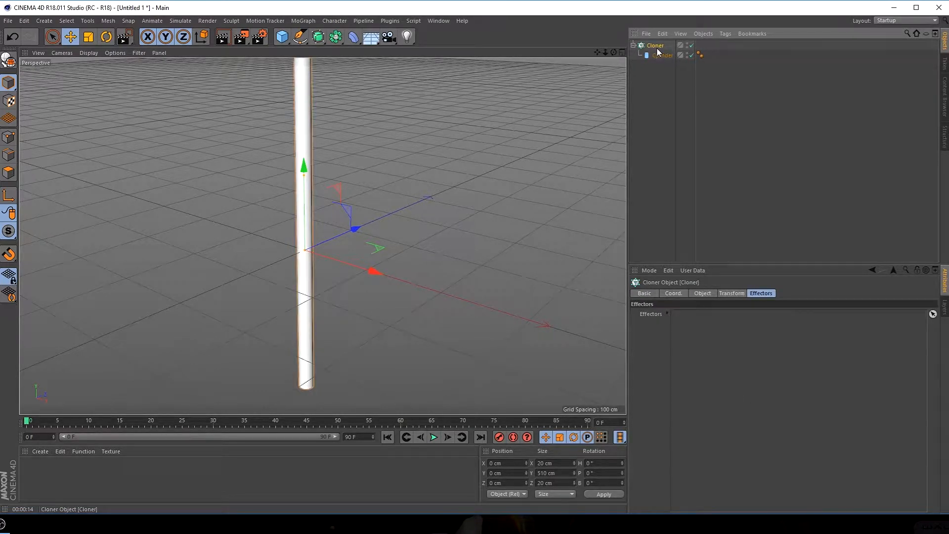
{"action": "left_click", "coordinate": [679, 295]}
{"action": "left_click", "coordinate": [700, 295]}
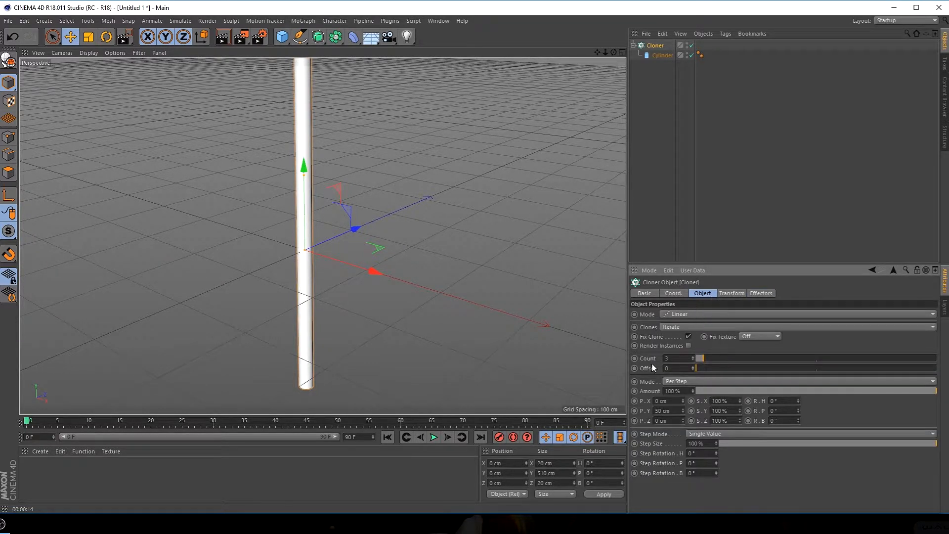
{"action": "left_click_drag", "start_coordinate": [708, 359], "coordinate": [738, 358]}
{"action": "left_click", "coordinate": [683, 315]}
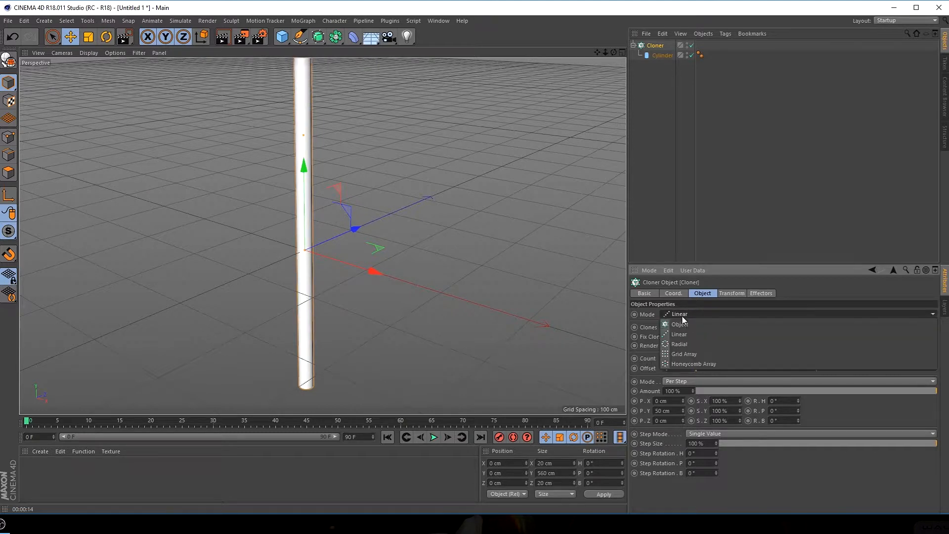
{"action": "left_click", "coordinate": [679, 343]}
{"action": "scroll", "coordinate": [317, 228], "scroll_direction": "down", "scroll_amount": 4}
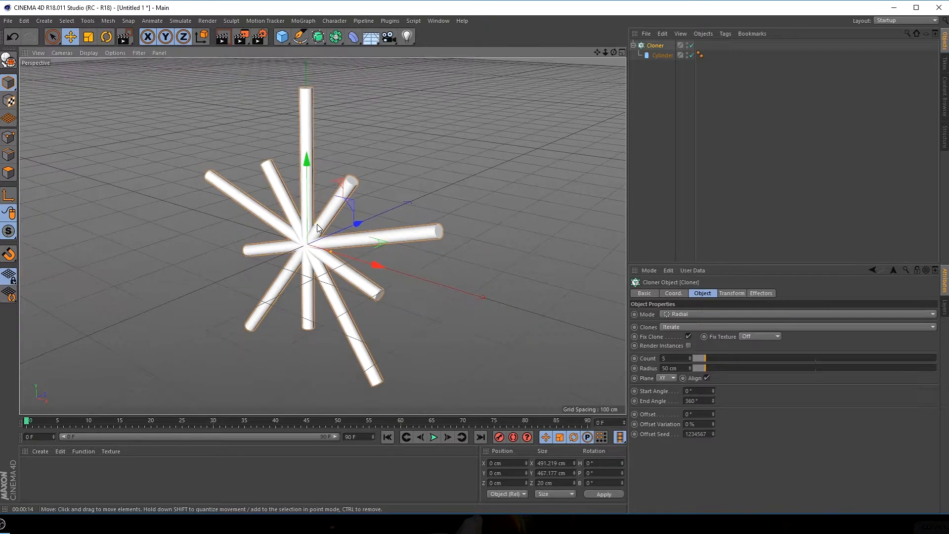
Set the radial Cloner to a count of 32 and a radius of 124 cm on the XZ plane
{"action": "mouse_move", "coordinate": [709, 357]}
{"action": "left_mouse_down"}
{"action": "mouse_move", "coordinate": [797, 346]}
{"action": "mouse_move", "coordinate": [727, 352]}
{"action": "mouse_move", "coordinate": [784, 346]}
{"action": "mouse_move", "coordinate": [771, 358]}
{"action": "mouse_move", "coordinate": [711, 367]}
{"action": "mouse_move", "coordinate": [796, 361]}
{"action": "mouse_move", "coordinate": [665, 375]}
{"action": "mouse_move", "coordinate": [727, 363]}
{"action": "left_mouse_up"}
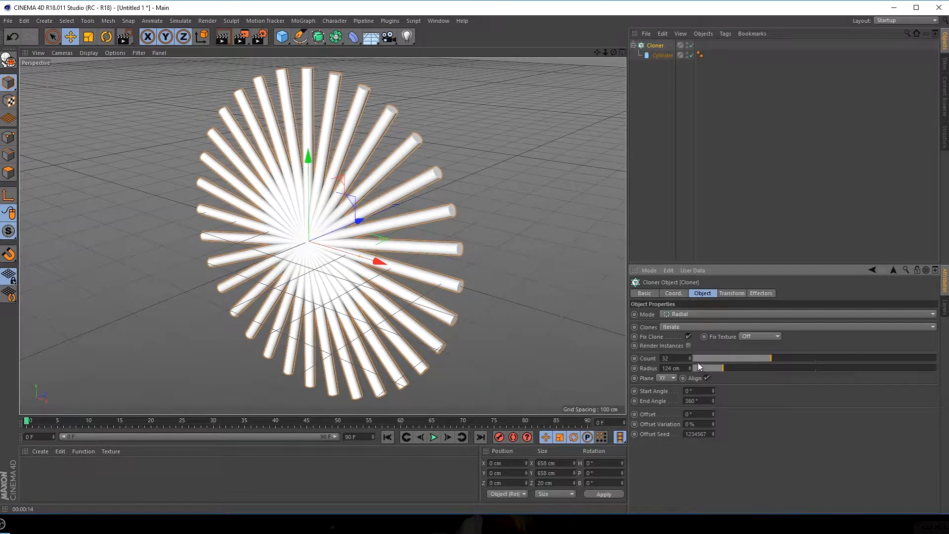
{"action": "left_click", "coordinate": [666, 378]}
{"action": "left_click", "coordinate": [671, 410]}
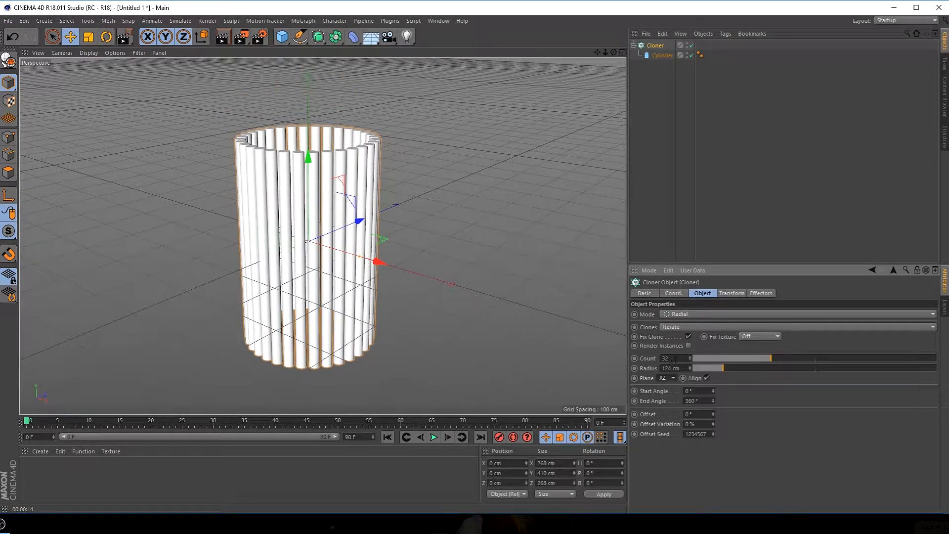
Change the Cloner's count to 20 and its radius to 56 cm so the cylinders form a tight ring
{"action": "left_click", "coordinate": [674, 358]}
{"action": "type", "text": "20"}
{"action": "key", "text": "Return"}
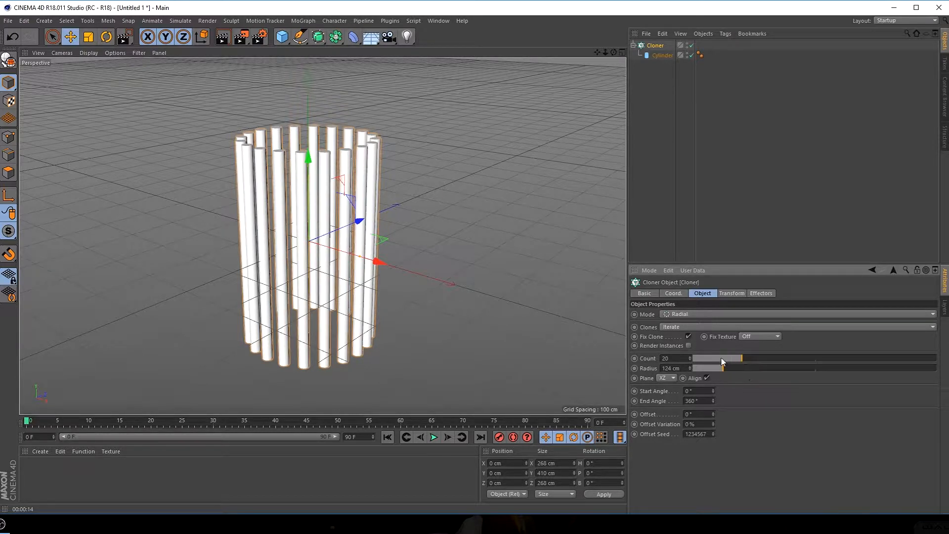
{"action": "left_click_drag", "start_coordinate": [722, 368], "coordinate": [707, 372]}
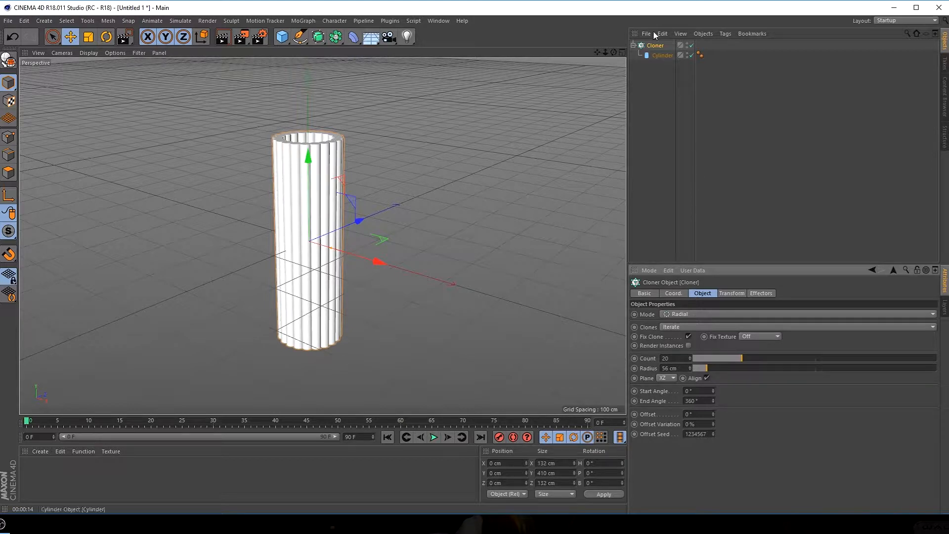
Add a Null object and place the Cloner inside it
{"action": "left_click", "coordinate": [633, 45]}
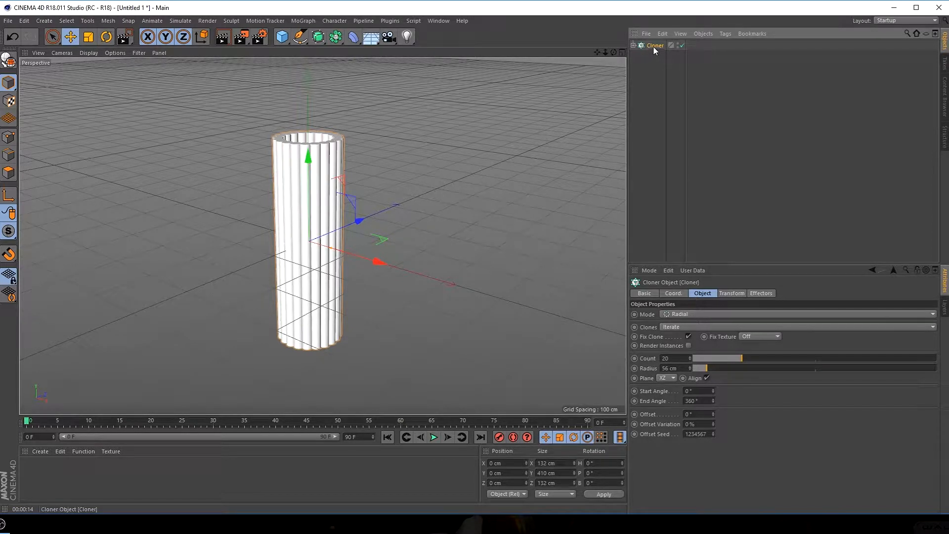
{"action": "left_click", "coordinate": [281, 38]}
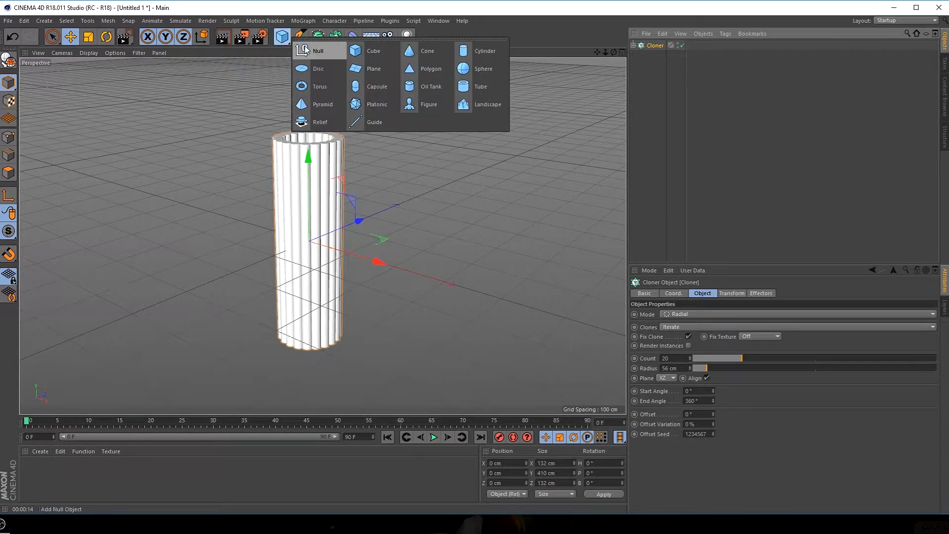
{"action": "left_click", "coordinate": [305, 50]}
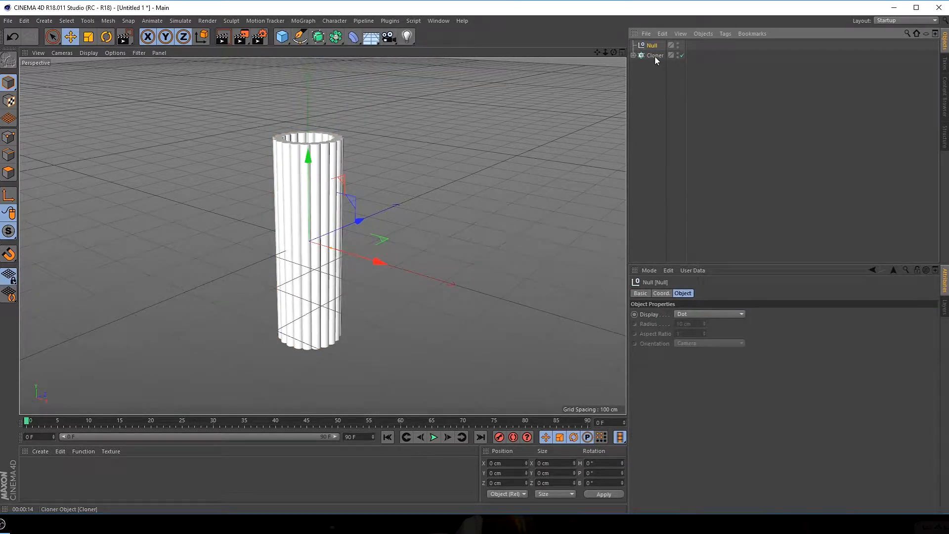
{"action": "left_click_drag", "start_coordinate": [655, 56], "coordinate": [652, 45]}
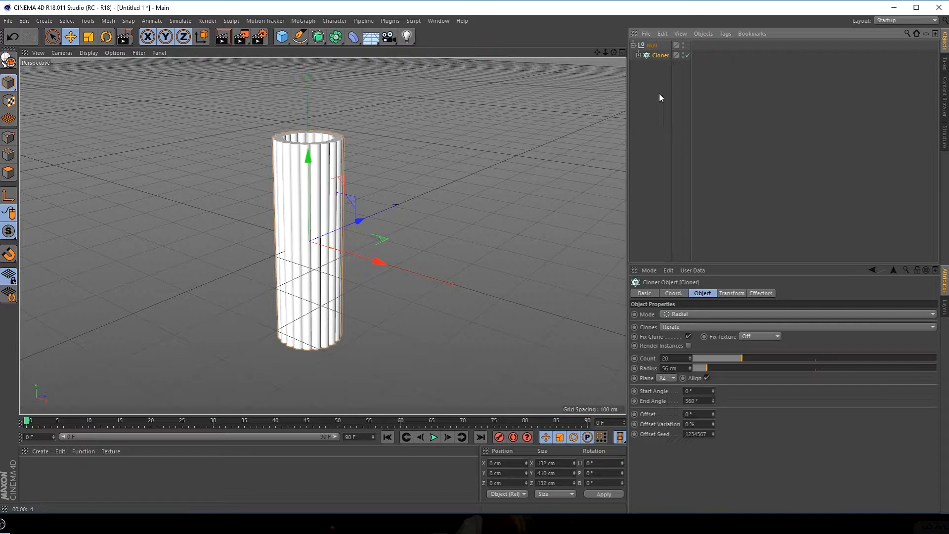
Rename the Null to MAIN GROUP and expand its hierarchy down to the cylinder
{"action": "double_click", "coordinate": [652, 45]}
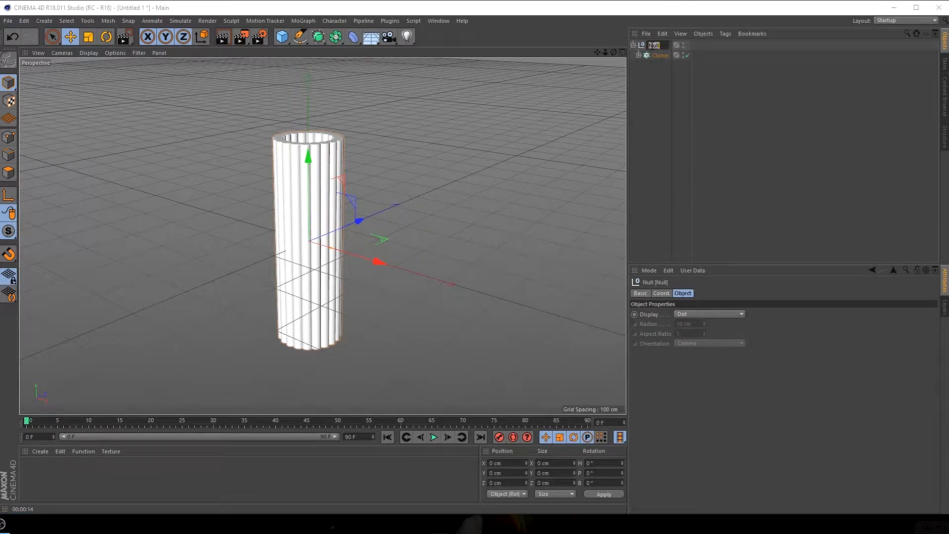
{"action": "type", "text": "MAIN"}
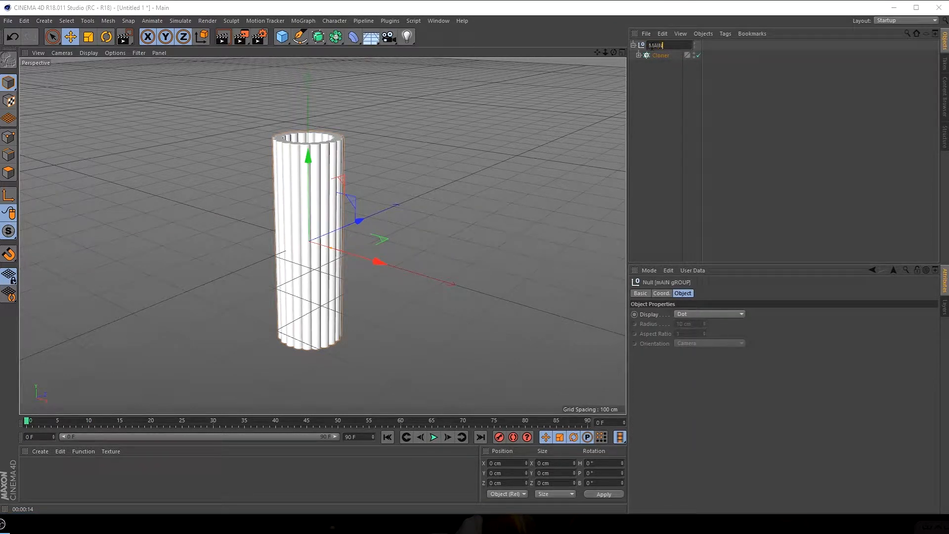
{"action": "type", "text": " GROUP"}
{"action": "key", "text": "Return"}
{"action": "left_click", "coordinate": [634, 45]}
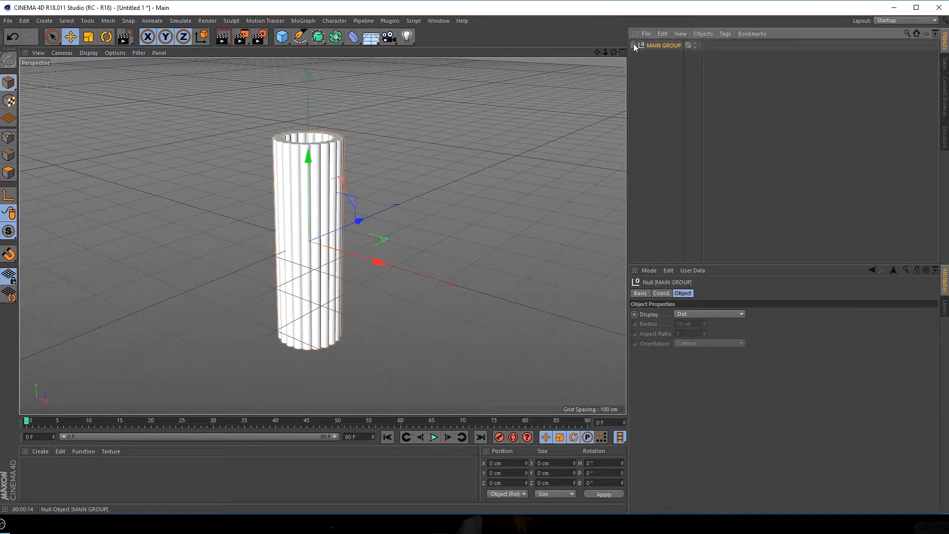
{"action": "left_click", "coordinate": [634, 45]}
{"action": "left_click", "coordinate": [639, 55]}
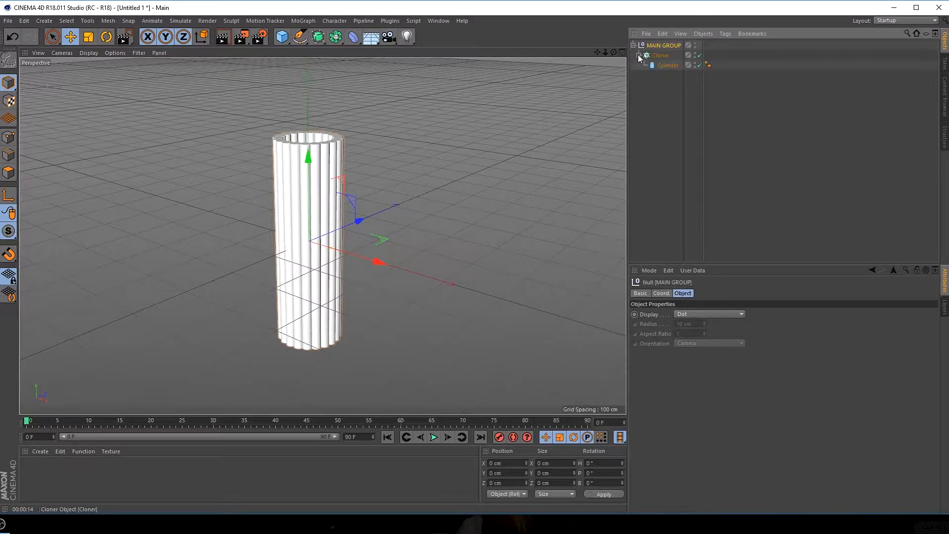
Add a Twist deformer and place it inside MAIN GROUP above the Cloner
{"action": "left_click", "coordinate": [672, 113]}
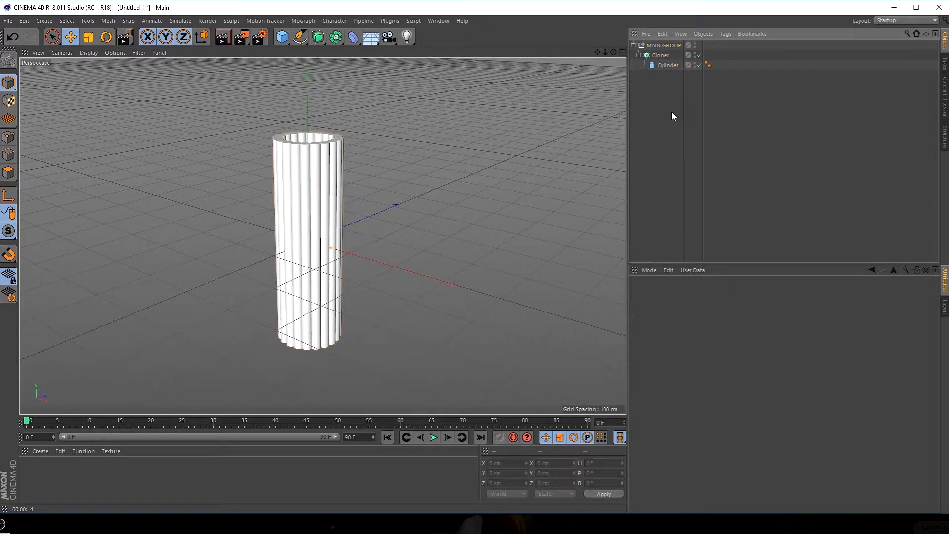
{"action": "left_click", "coordinate": [658, 45]}
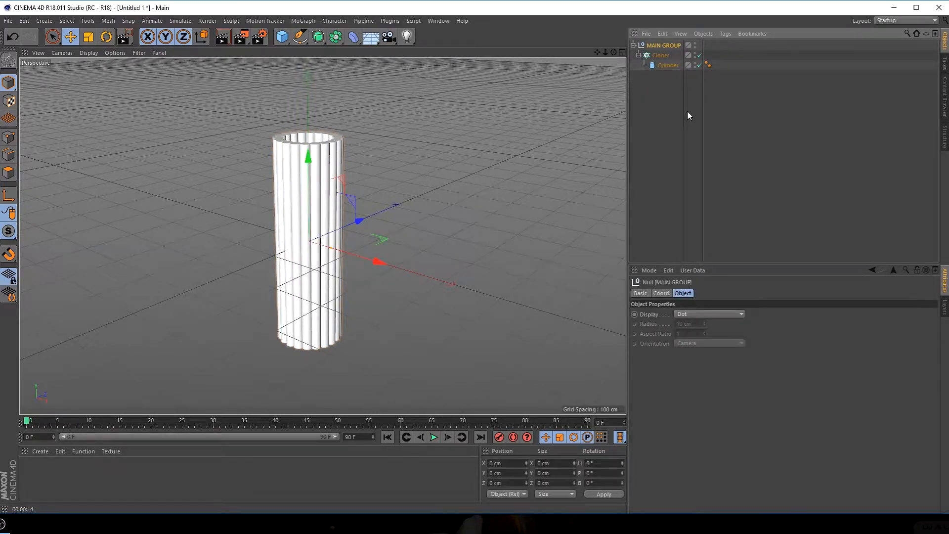
{"action": "left_click", "coordinate": [354, 38]}
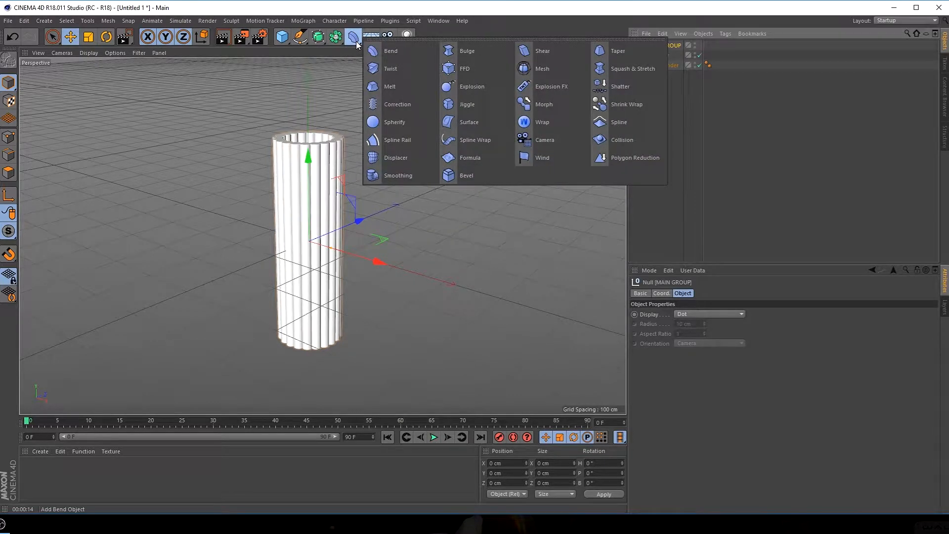
{"action": "left_click", "coordinate": [387, 73]}
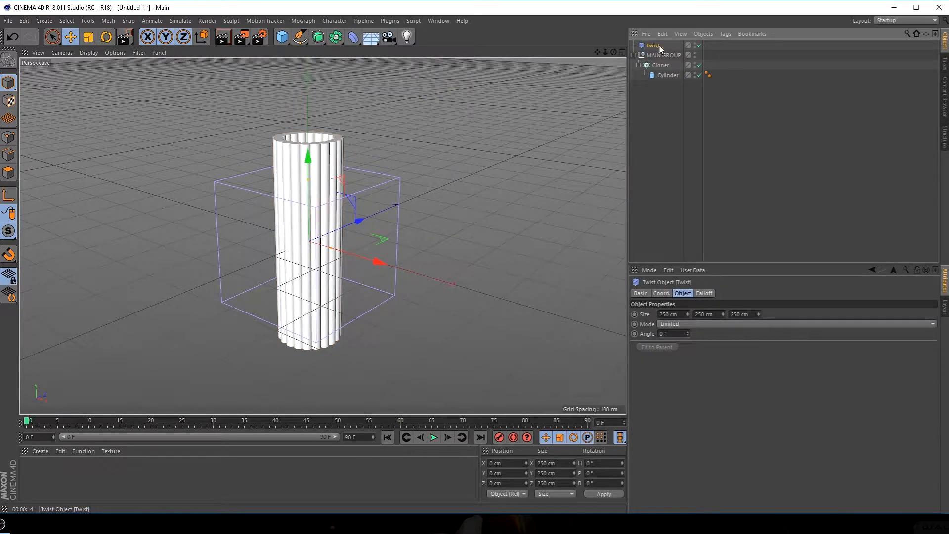
{"action": "left_click_drag", "start_coordinate": [651, 46], "coordinate": [657, 55]}
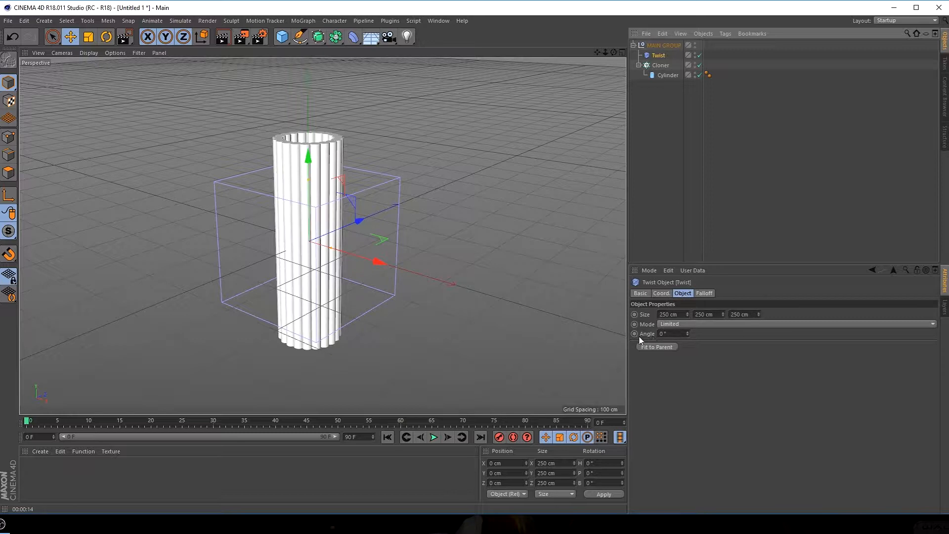
Set the Twist deformer to Unlimited mode with an angle of 369° so it spirals the full length of the cylinders
{"action": "left_click_drag", "start_coordinate": [687, 333], "coordinate": [366, 328]}
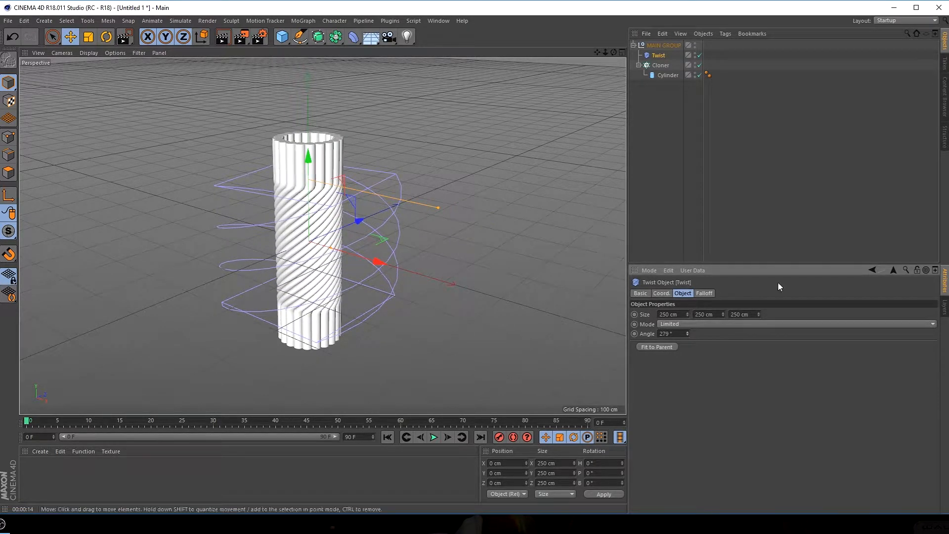
{"action": "left_click", "coordinate": [684, 326]}
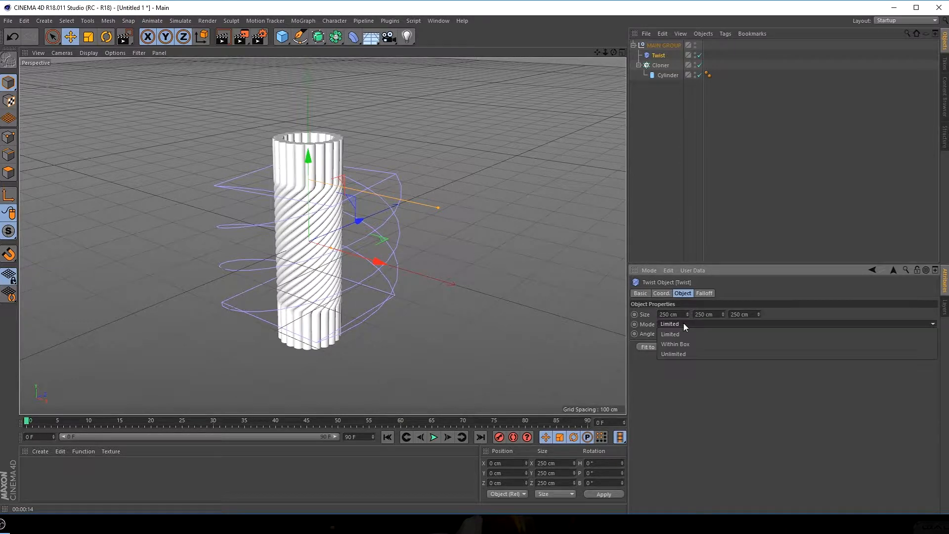
{"action": "left_click", "coordinate": [685, 350]}
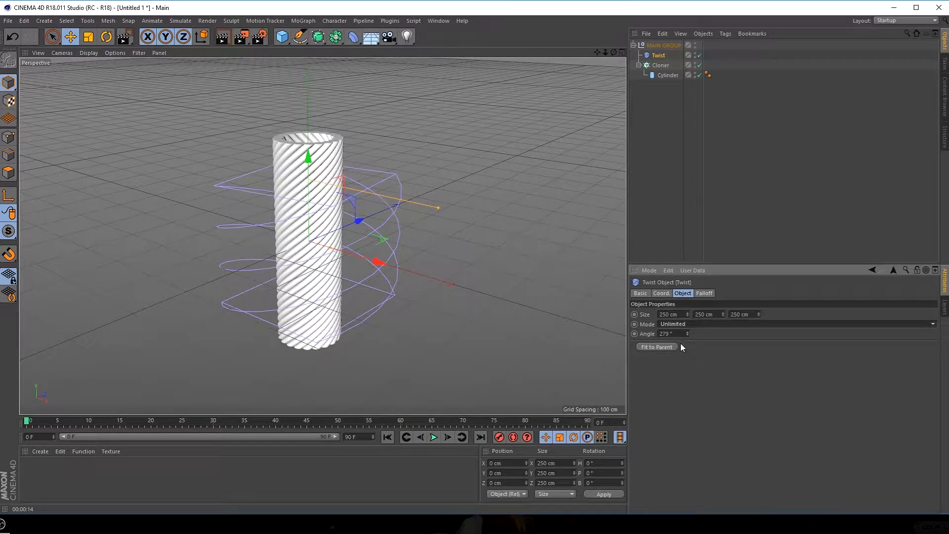
{"action": "left_click_drag", "start_coordinate": [688, 334], "coordinate": [707, 333]}
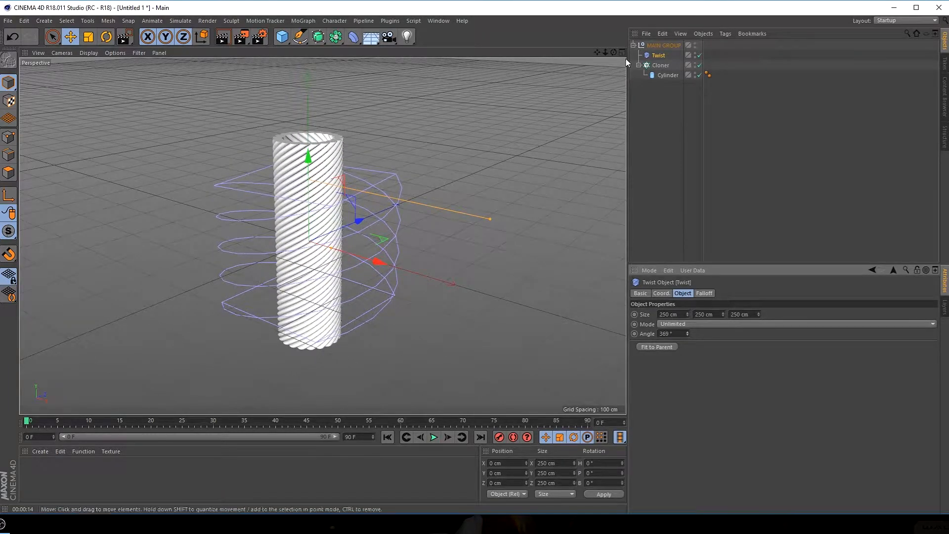
Add a Taper deformer inside MAIN GROUP and give it 58% strength with Fillet enabled
{"action": "left_click", "coordinate": [354, 38]}
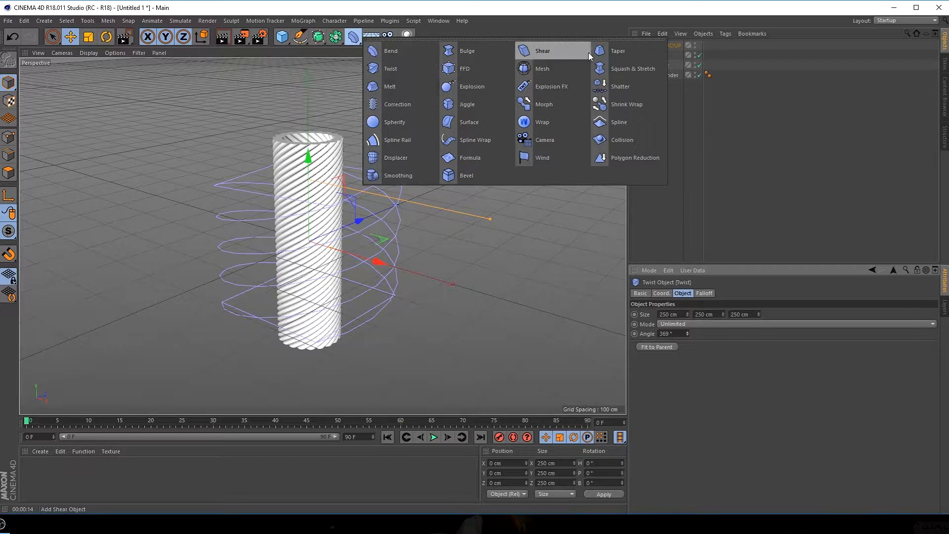
{"action": "left_click", "coordinate": [606, 50]}
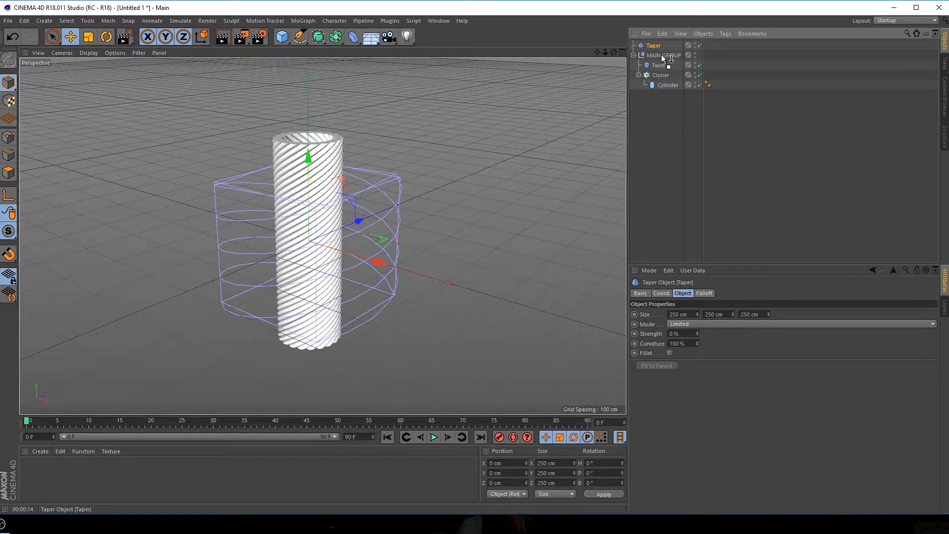
{"action": "left_click_drag", "start_coordinate": [661, 56], "coordinate": [662, 56]}
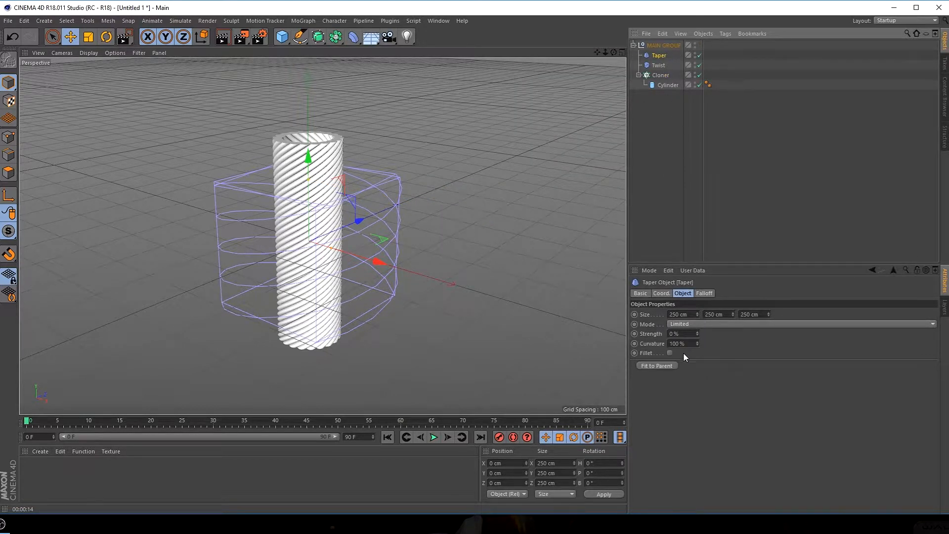
{"action": "left_click_drag", "start_coordinate": [698, 333], "coordinate": [665, 363]}
{"action": "left_click", "coordinate": [670, 353]}
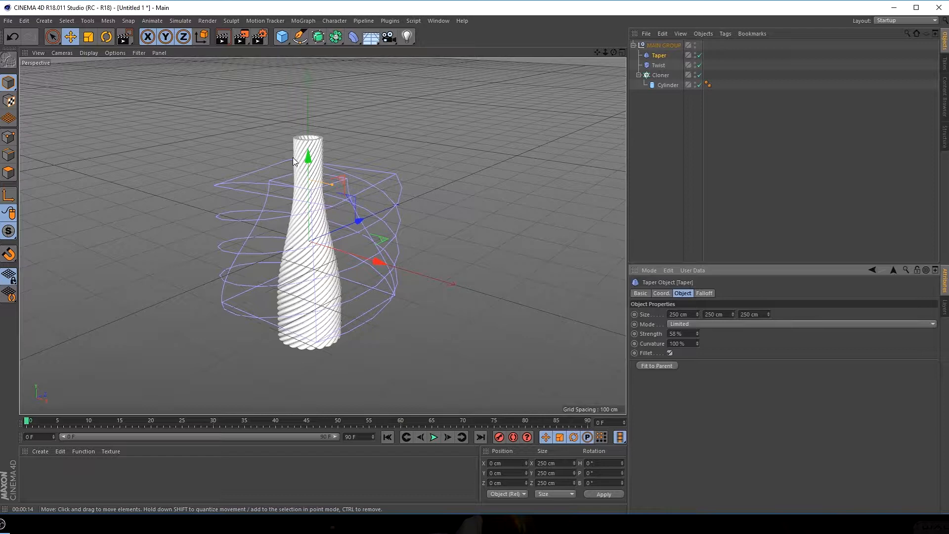
Rotate the Taper deformer to a bank of 180° and set its height to 418 cm with 68% strength
{"action": "left_click", "coordinate": [111, 39]}
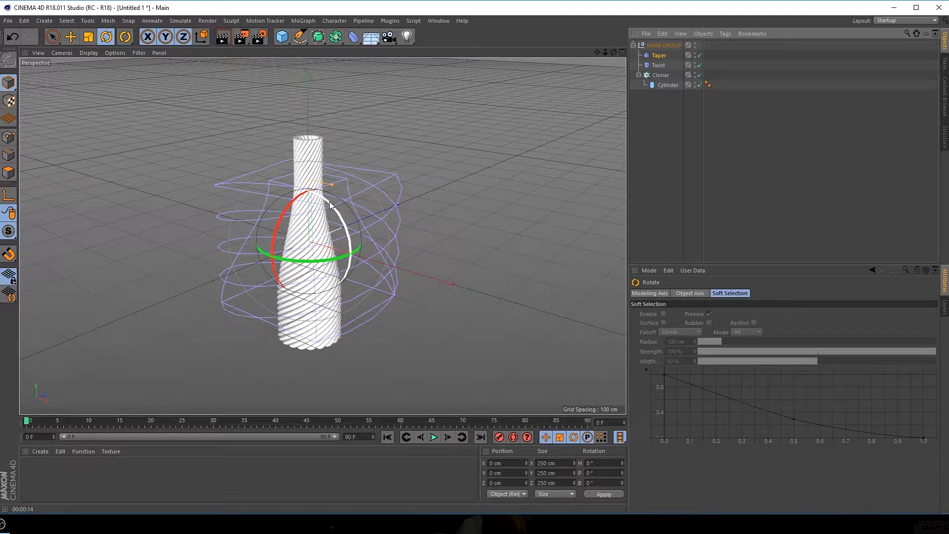
{"action": "left_click_drag", "start_coordinate": [329, 201], "coordinate": [280, 300]}
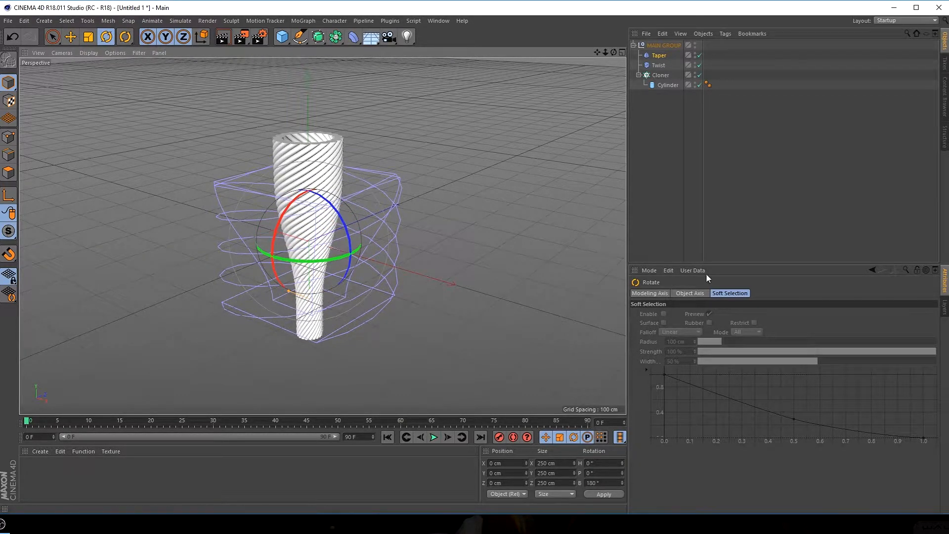
{"action": "left_click", "coordinate": [660, 55]}
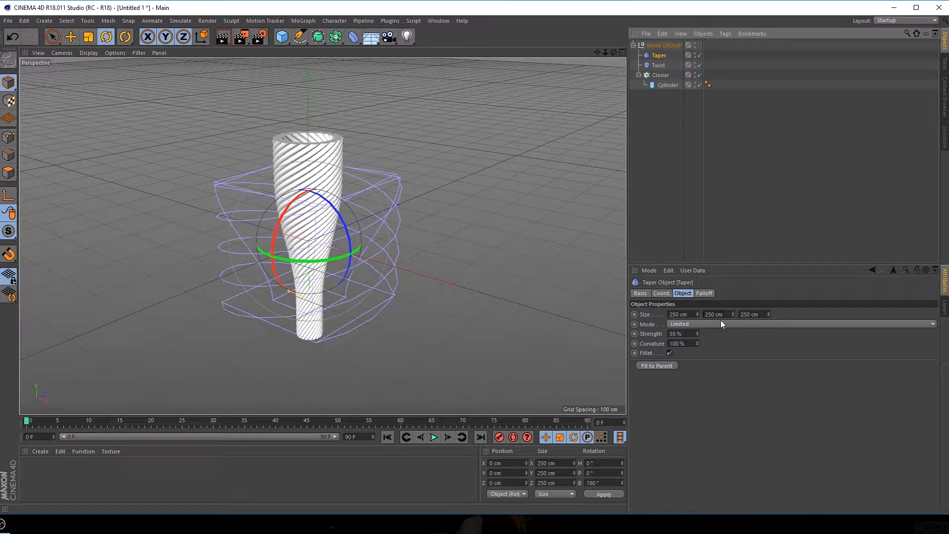
{"action": "left_click_drag", "start_coordinate": [733, 314], "coordinate": [732, 275]}
{"action": "left_click_drag", "start_coordinate": [305, 317], "coordinate": [373, 283], "text": "alt"}
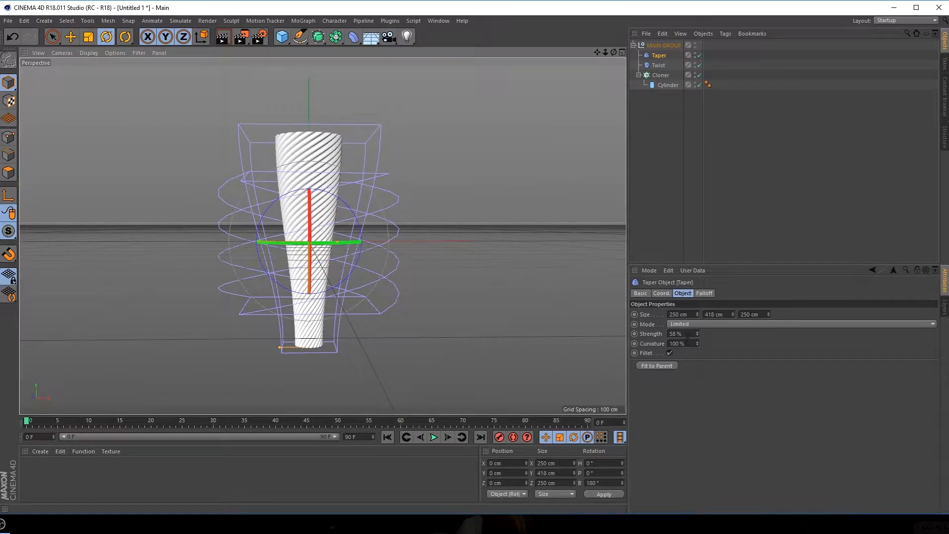
{"action": "mouse_move", "coordinate": [697, 334]}
{"action": "left_mouse_down"}
{"action": "mouse_move", "coordinate": [714, 334]}
{"action": "mouse_move", "coordinate": [701, 335]}
{"action": "left_mouse_up"}
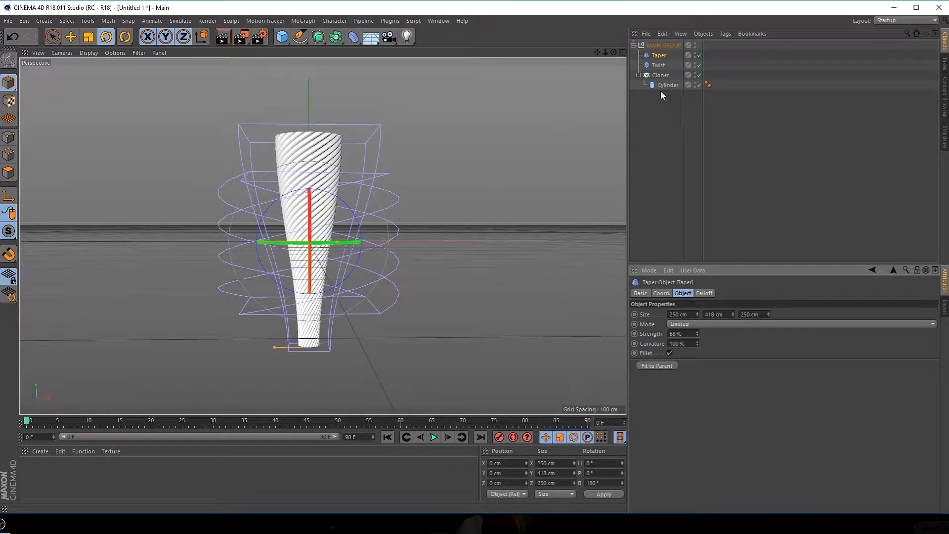
Widen the Cloner's radius to 98 cm
{"action": "left_click", "coordinate": [661, 75]}
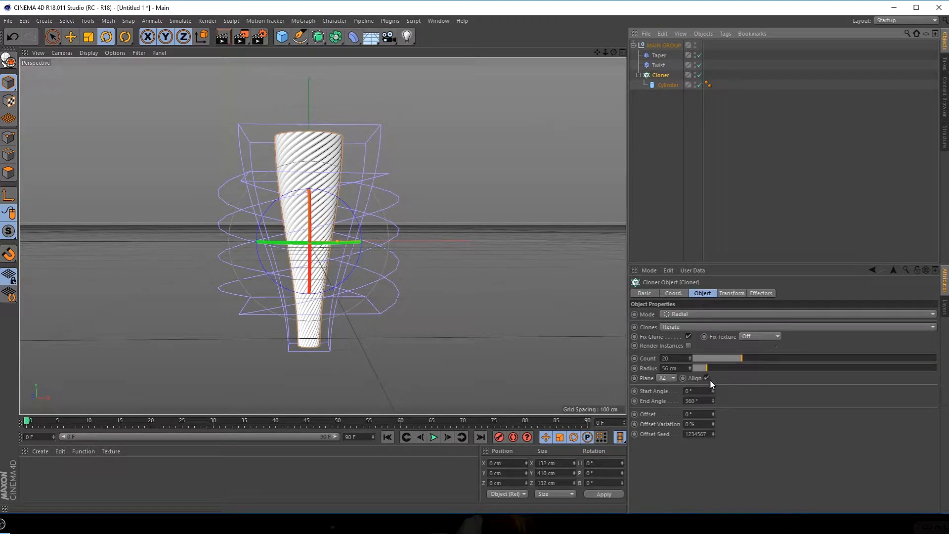
{"action": "left_click_drag", "start_coordinate": [709, 368], "coordinate": [718, 368]}
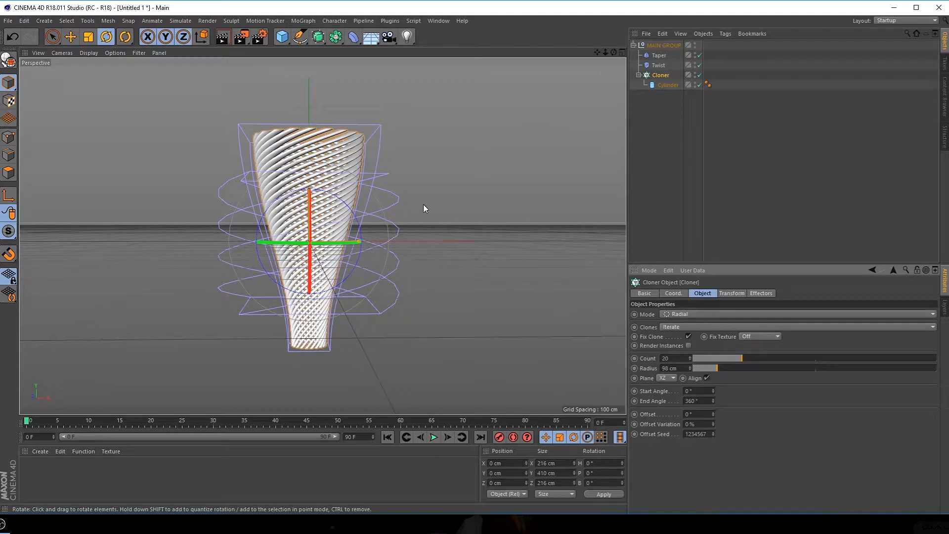
{"action": "mouse_move", "coordinate": [423, 203]}
{"action": "left_mouse_down", "text": "alt"}
{"action": "mouse_move", "coordinate": [397, 229]}
{"action": "mouse_move", "coordinate": [396, 245]}
{"action": "mouse_move", "coordinate": [413, 190]}
{"action": "mouse_move", "coordinate": [417, 209]}
{"action": "left_mouse_up", "text": "alt"}
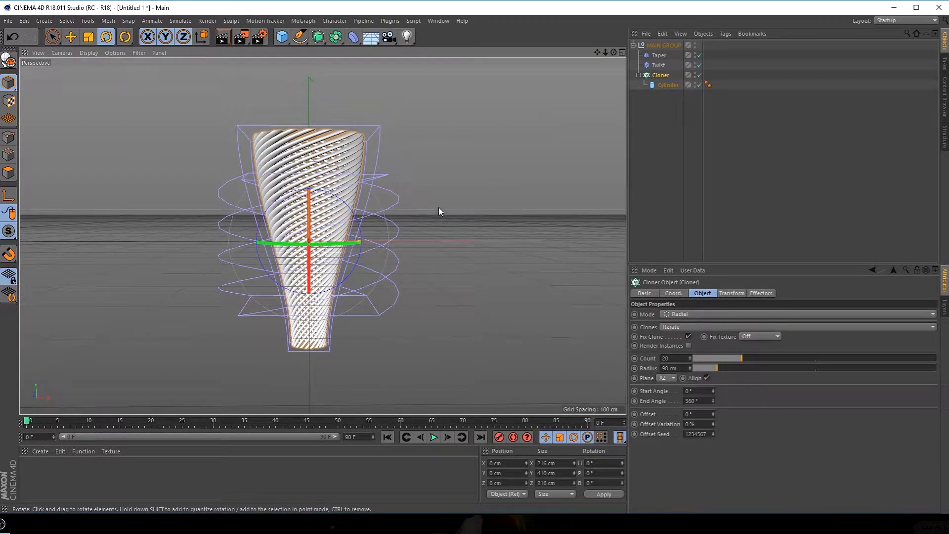
Collapse the Cloner's hierarchy, keeping MAIN GROUP expanded to its deformers and Cloner
{"action": "left_click", "coordinate": [634, 45]}
{"action": "left_click", "coordinate": [658, 46]}
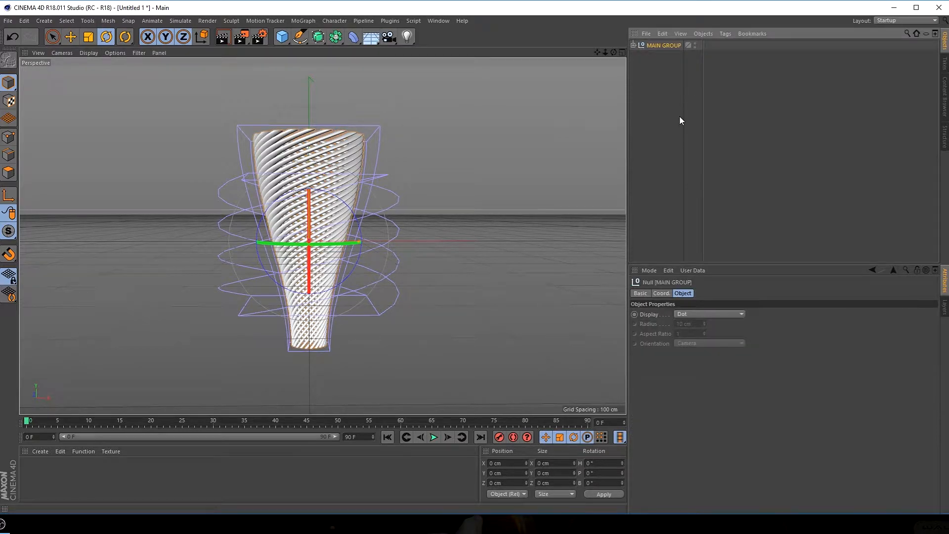
{"action": "left_click", "coordinate": [633, 45]}
{"action": "left_click", "coordinate": [639, 75]}
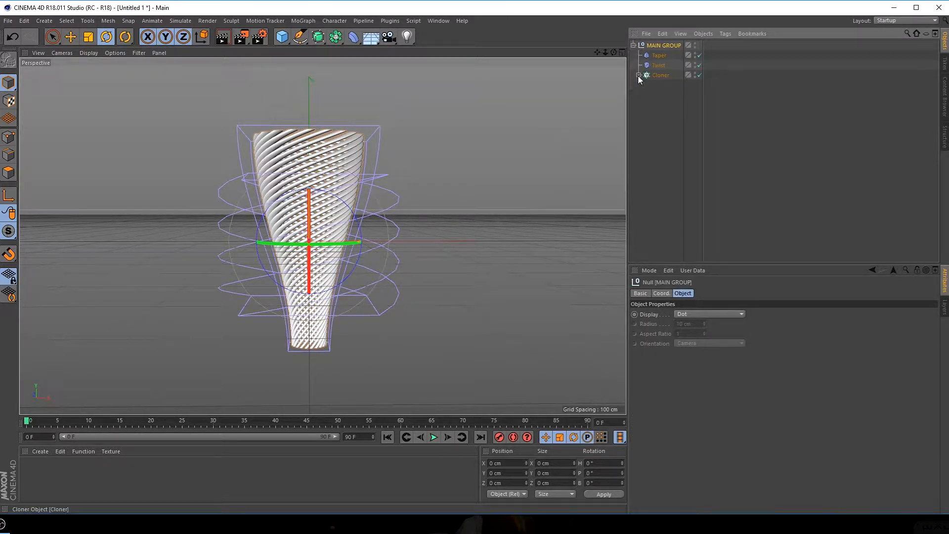
Add a Random effector to the Cloner to scatter the twisted strands
{"action": "left_click", "coordinate": [660, 75]}
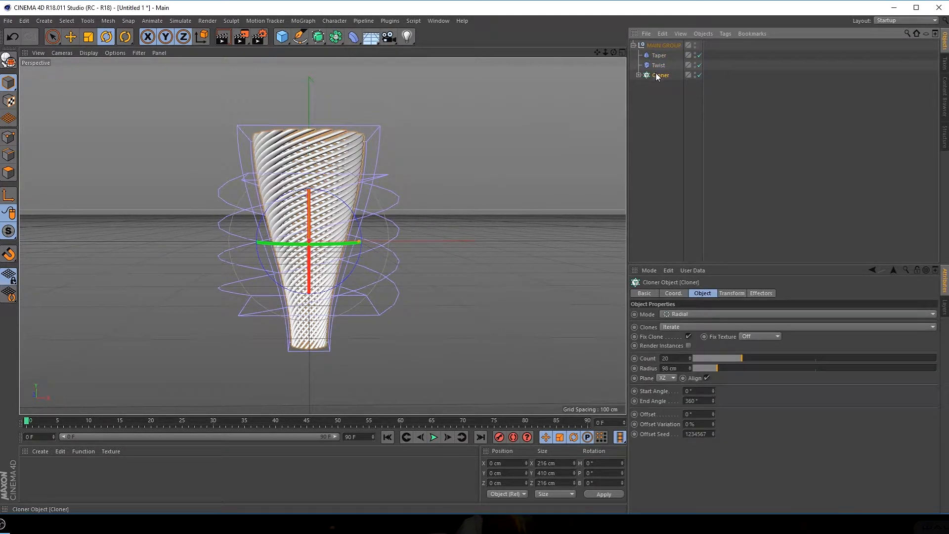
{"action": "left_click", "coordinate": [298, 22]}
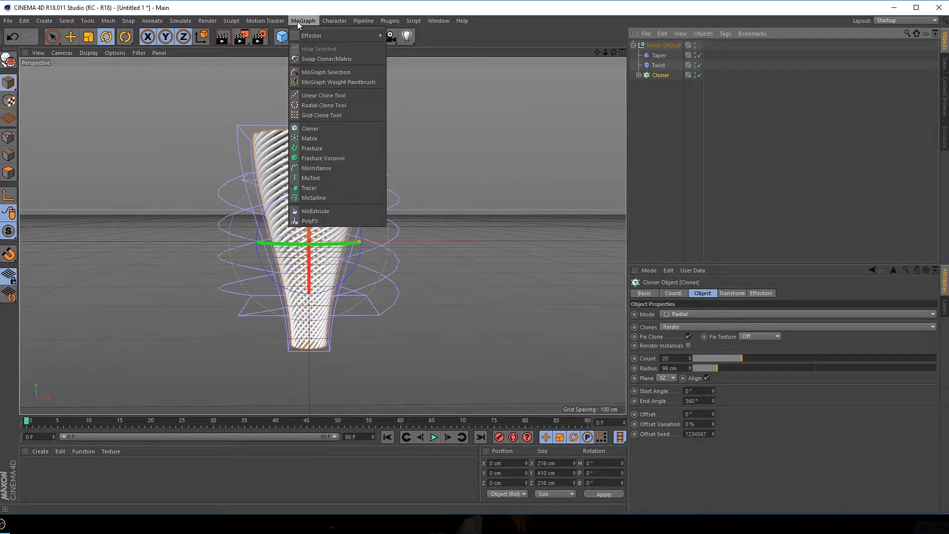
{"action": "mouse_move", "coordinate": [307, 35]}
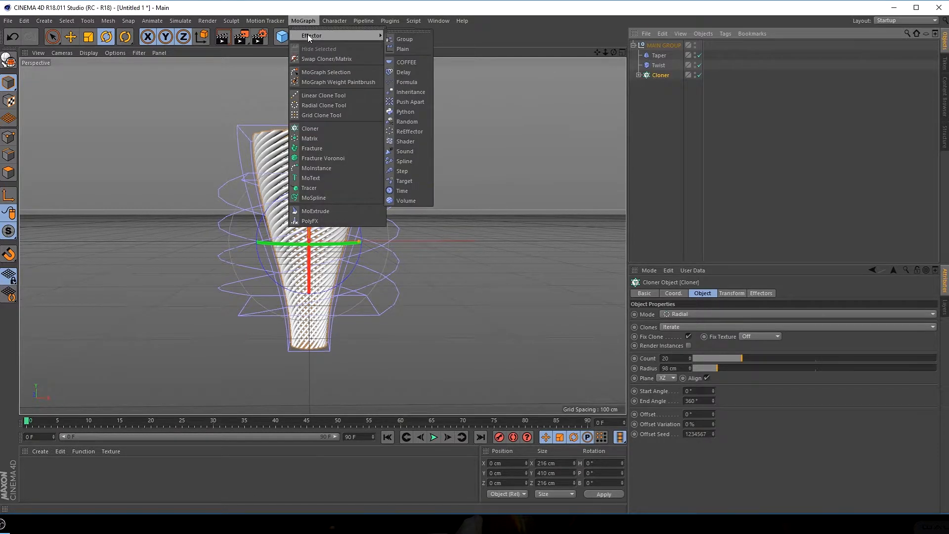
{"action": "left_click", "coordinate": [408, 121]}
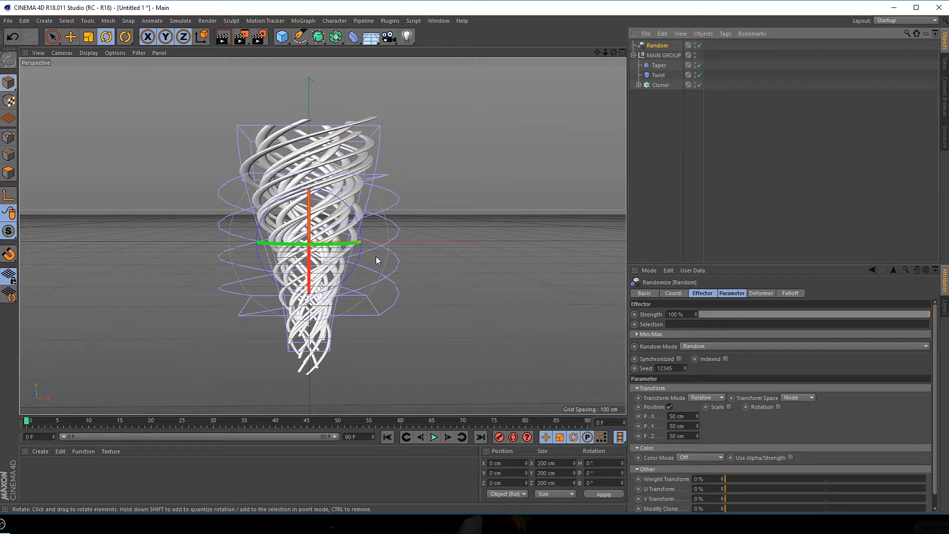
Reduce the Random effector's strength to 55%, with the Move tool active
{"action": "left_click", "coordinate": [74, 37]}
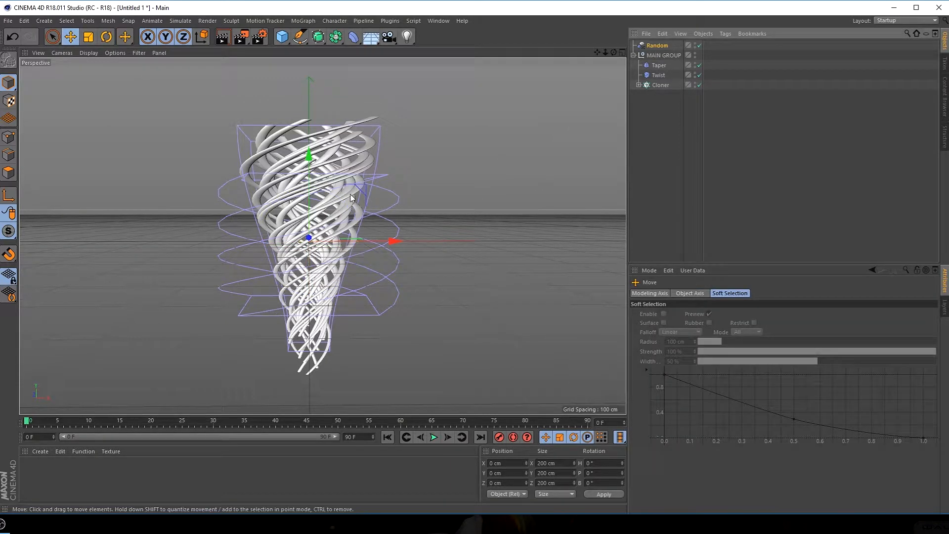
{"action": "left_click", "coordinate": [660, 46]}
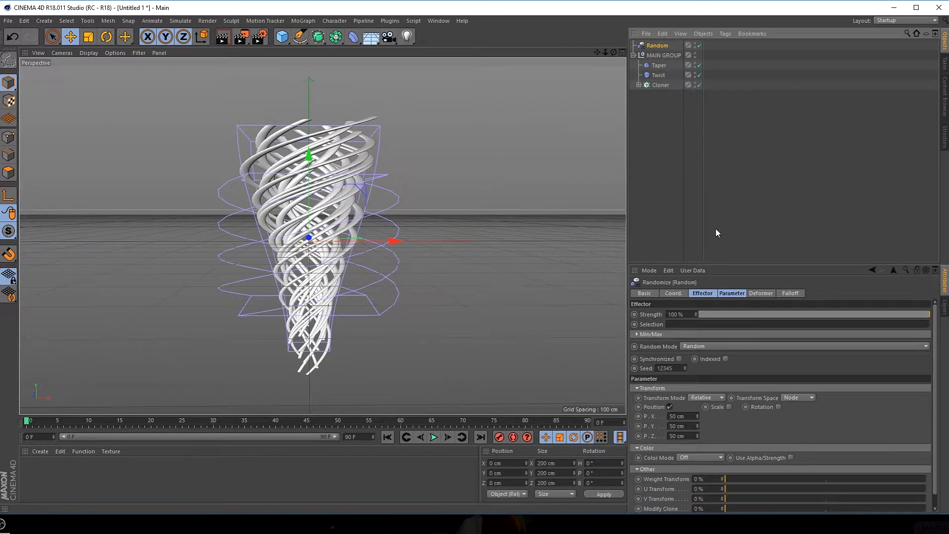
{"action": "left_click", "coordinate": [712, 293]}
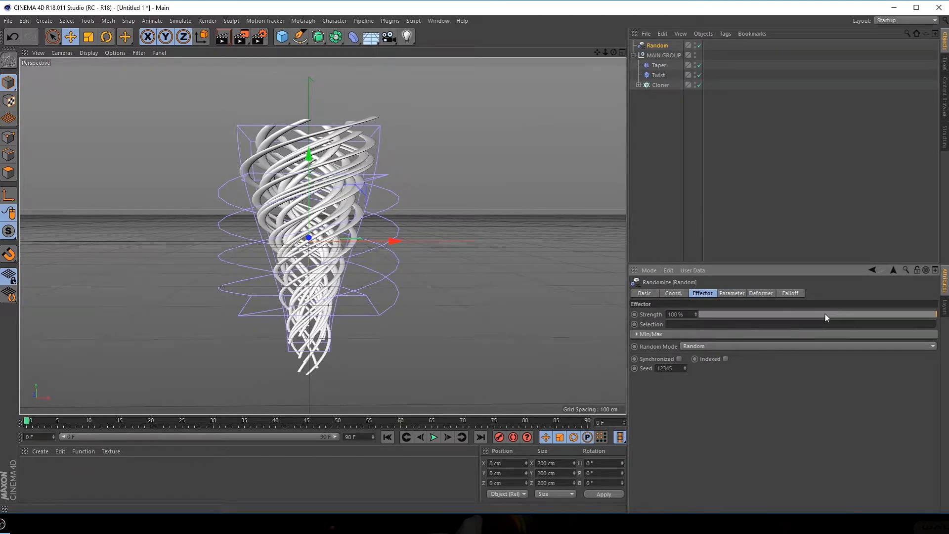
{"action": "mouse_move", "coordinate": [826, 317]}
{"action": "left_mouse_down"}
{"action": "mouse_move", "coordinate": [734, 315]}
{"action": "mouse_move", "coordinate": [869, 314]}
{"action": "mouse_move", "coordinate": [723, 315]}
{"action": "mouse_move", "coordinate": [830, 317]}
{"action": "left_mouse_up"}
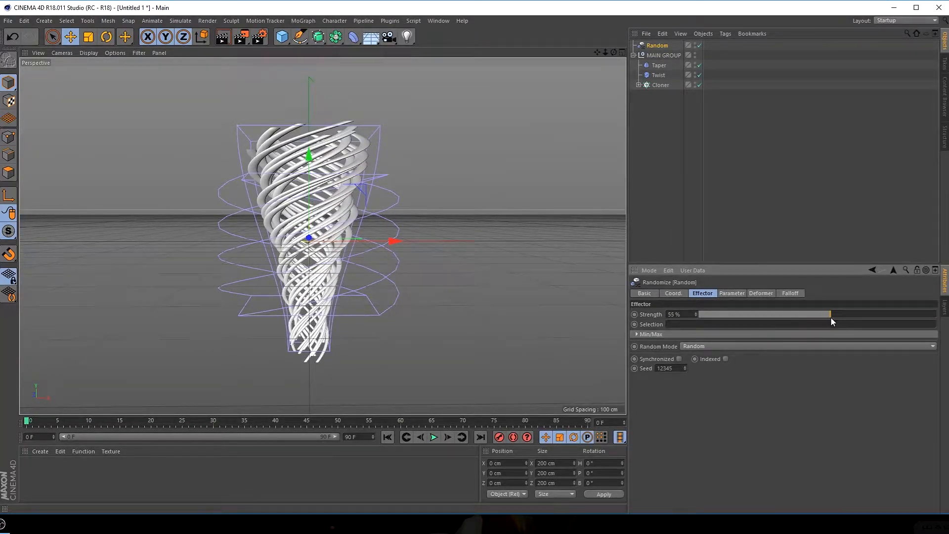
Enable scale and rotation in the Random effector's transform parameters
{"action": "left_click", "coordinate": [732, 294]}
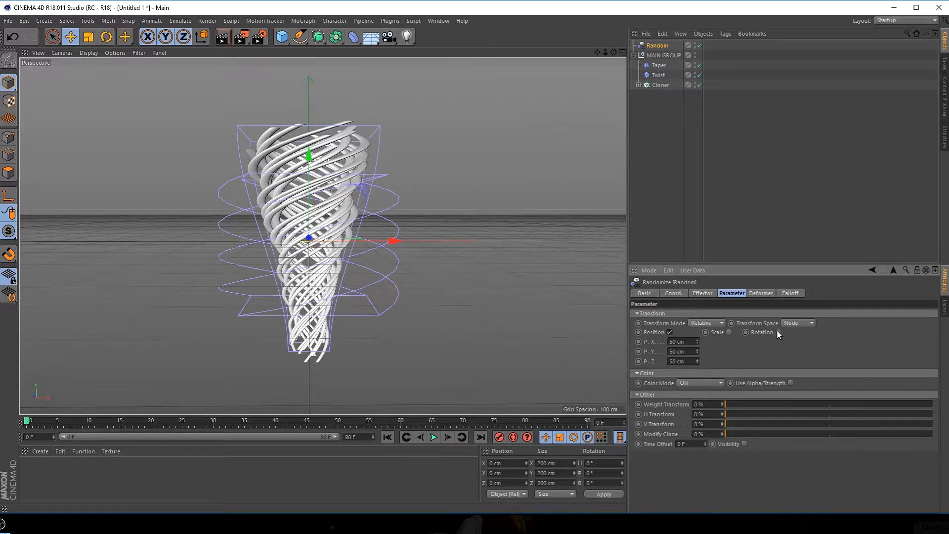
{"action": "left_click", "coordinate": [729, 332]}
{"action": "left_click", "coordinate": [821, 332]}
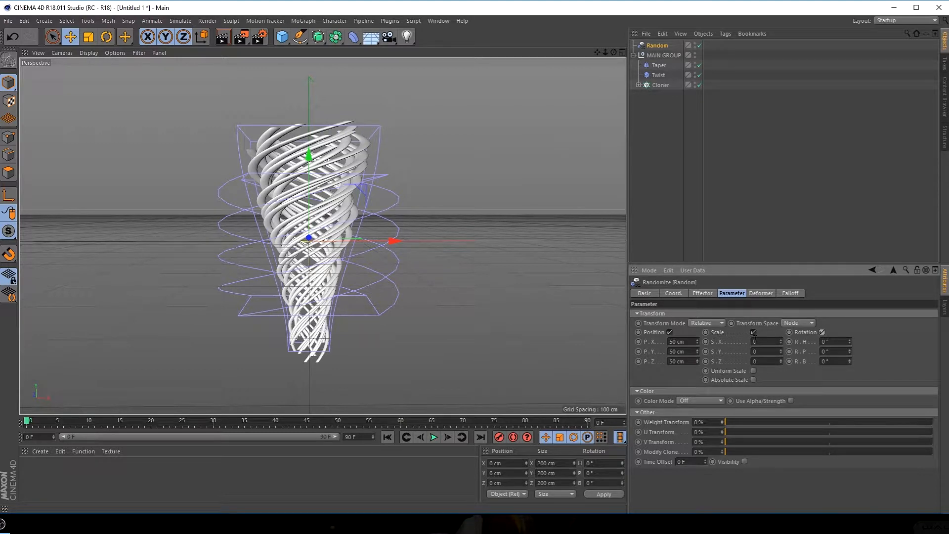
{"action": "mouse_move", "coordinate": [782, 341]}
{"action": "left_mouse_down"}
{"action": "mouse_move", "coordinate": [781, 322]}
{"action": "mouse_move", "coordinate": [781, 349]}
{"action": "mouse_move", "coordinate": [781, 337]}
{"action": "left_mouse_up"}
{"action": "key", "text": "ctrl+z"}
{"action": "key", "text": "ctrl+z"}
Enable Uniform Scale on the Random effector and set the scale to 0.93
{"action": "left_click", "coordinate": [753, 371]}
{"action": "left_click_drag", "start_coordinate": [781, 341], "coordinate": [782, 336]}
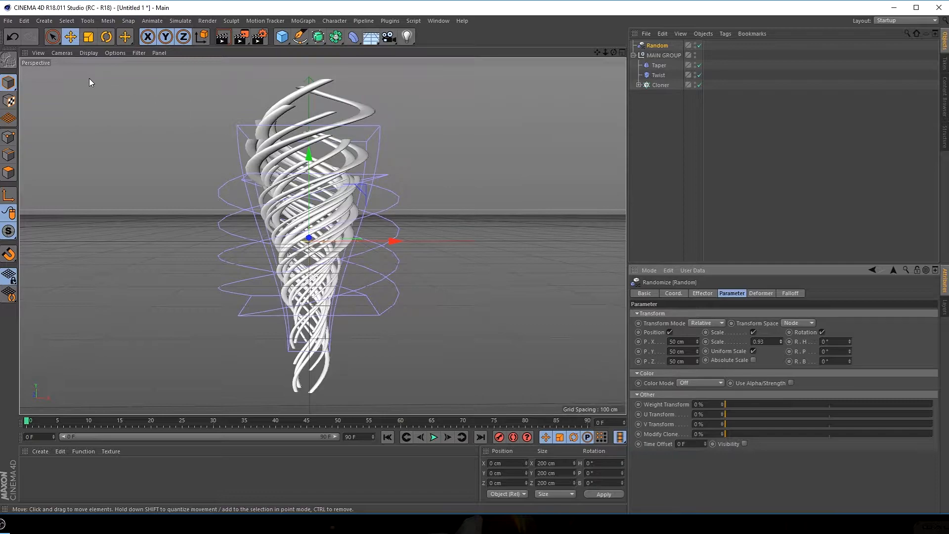
Switch the viewport display to Gouraud Shading (Lines) to examine the mesh segments of the twisted strands
{"action": "left_click", "coordinate": [88, 52]}
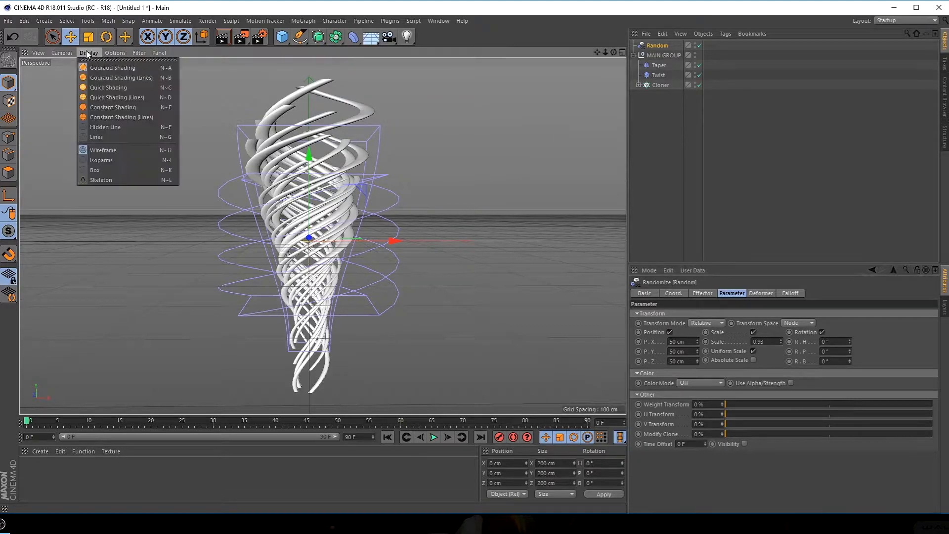
{"action": "left_click", "coordinate": [130, 76]}
{"action": "scroll", "coordinate": [236, 184], "scroll_direction": "up", "scroll_amount": 5}
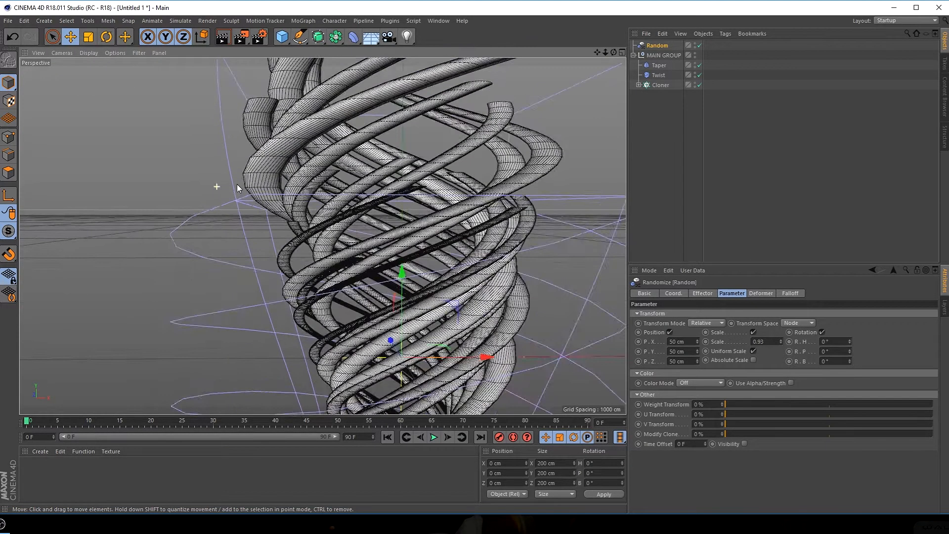
{"action": "scroll", "coordinate": [253, 145], "scroll_direction": "up", "scroll_amount": 3}
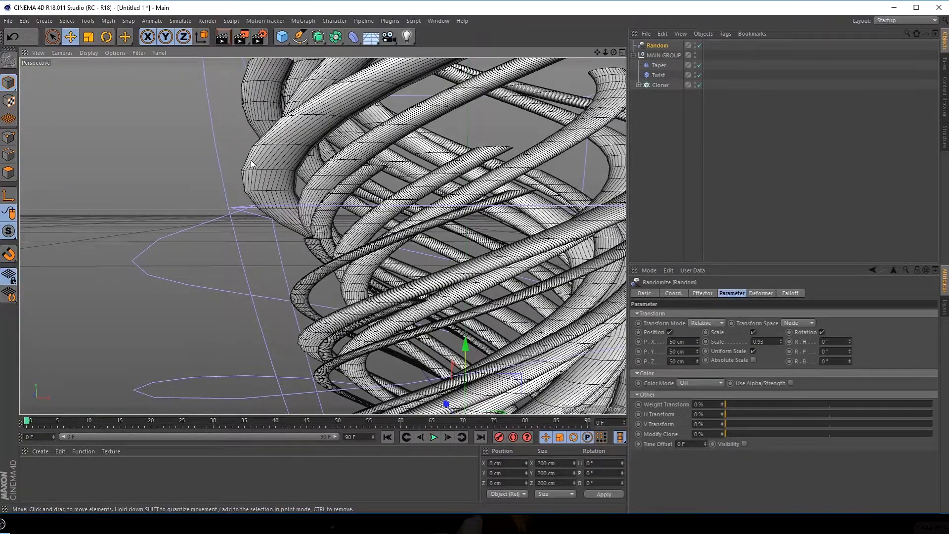
Increase the height segments of the Cylinder inside the Cloner to 140
{"action": "left_click", "coordinate": [639, 85]}
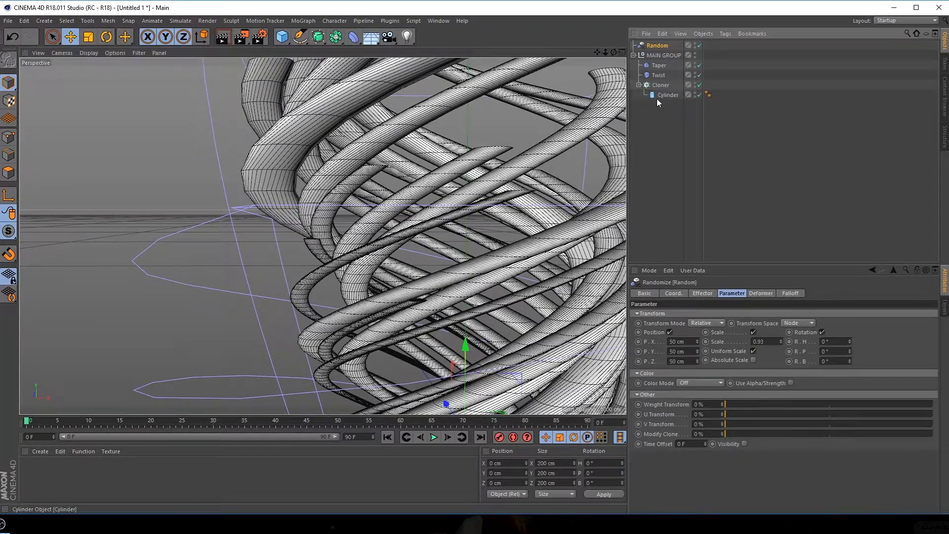
{"action": "left_click", "coordinate": [666, 95]}
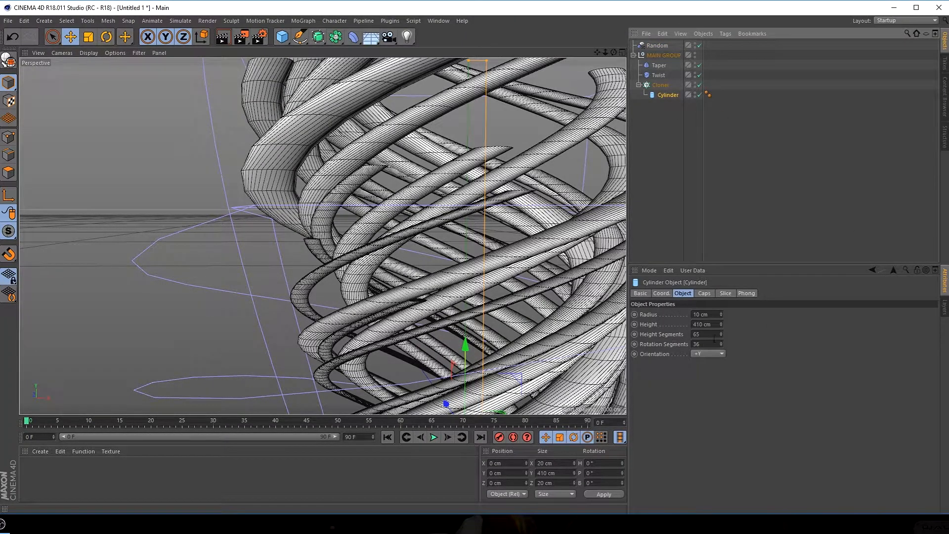
{"action": "left_click_drag", "start_coordinate": [721, 337], "coordinate": [761, 336]}
Return the viewport display to plain Gouraud Shading to examine the whole twisted form
{"action": "scroll", "coordinate": [265, 274], "scroll_direction": "down", "scroll_amount": 10}
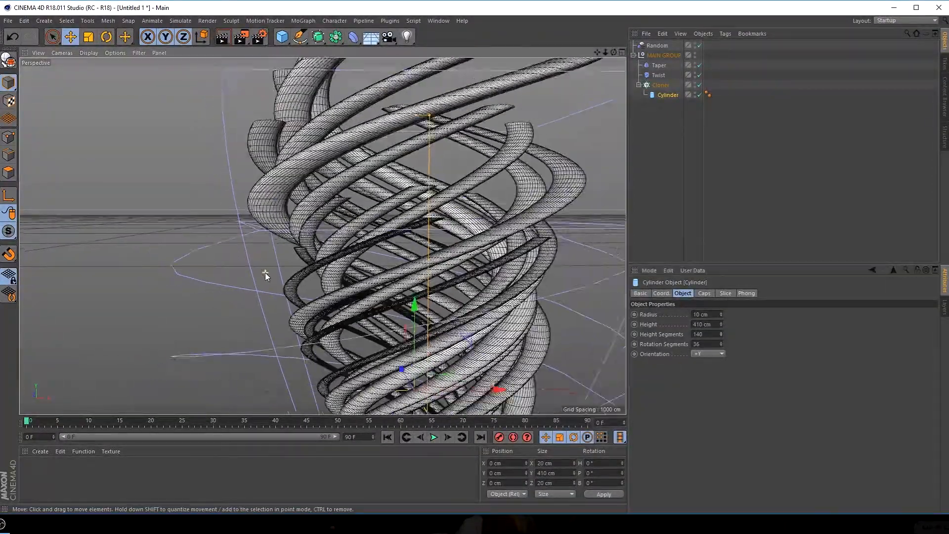
{"action": "middle_click_drag", "start_coordinate": [352, 299], "coordinate": [320, 238], "text": "alt"}
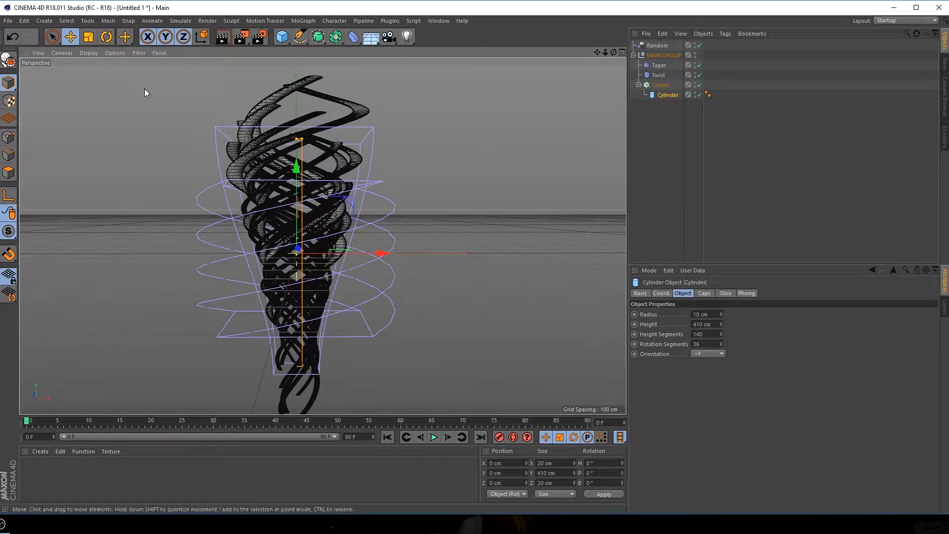
{"action": "left_click", "coordinate": [88, 55]}
{"action": "left_click", "coordinate": [124, 68]}
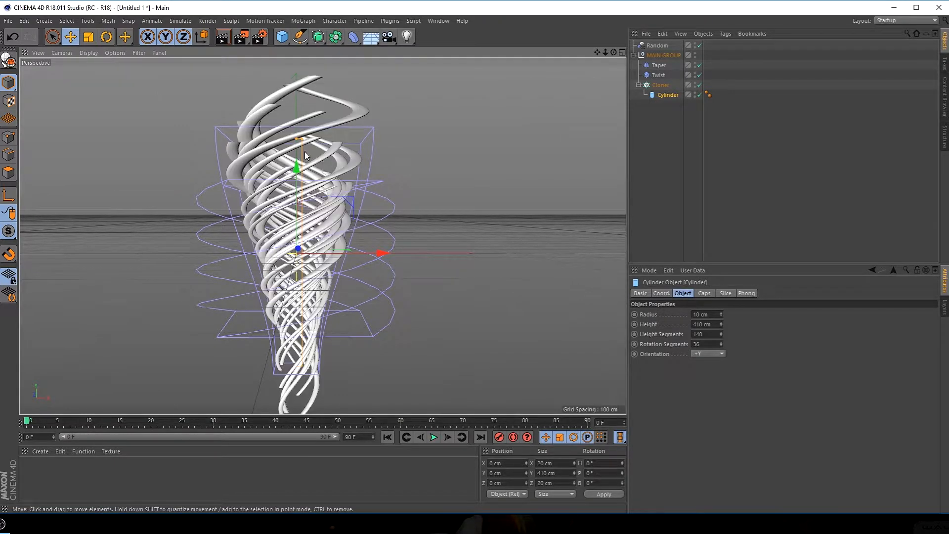
{"action": "middle_click_drag", "start_coordinate": [354, 198], "coordinate": [352, 180], "text": "alt"}
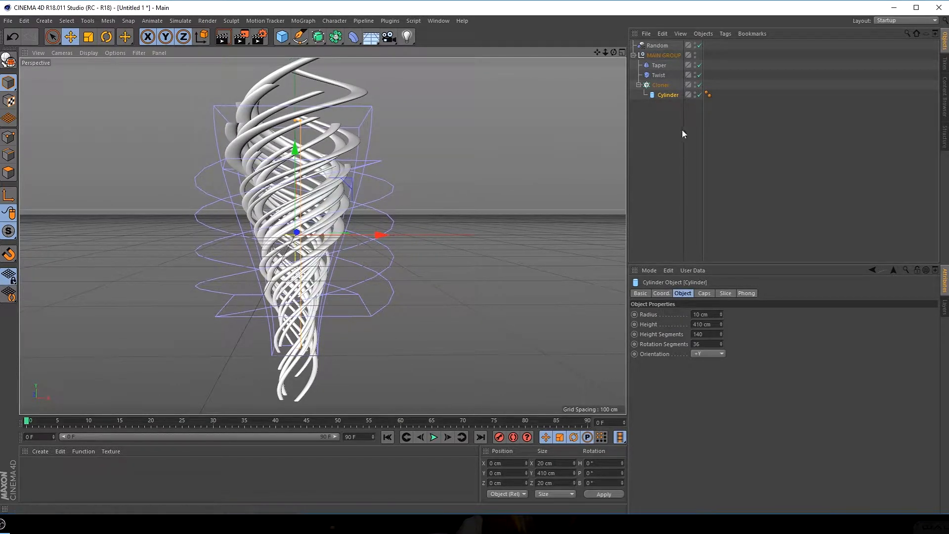
Move the Cylinder out of the Cloner and MAIN GROUP, and add a Cube primitive to the scene
{"action": "left_click", "coordinate": [670, 121]}
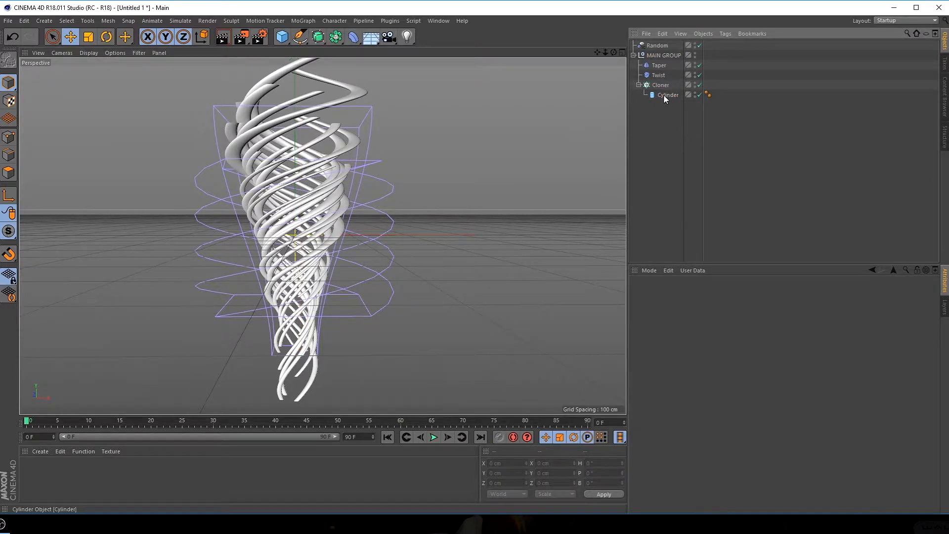
{"action": "left_click_drag", "start_coordinate": [664, 93], "coordinate": [669, 144]}
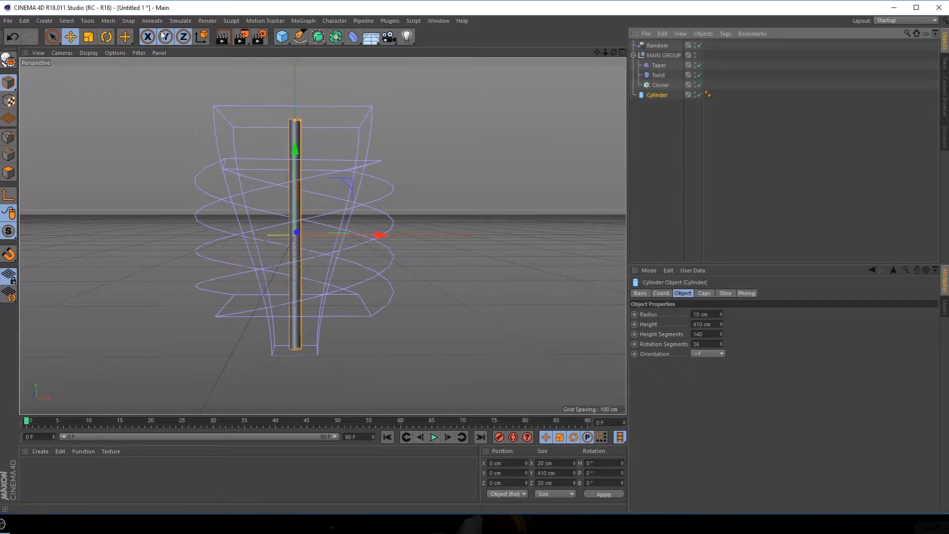
{"action": "left_click", "coordinate": [282, 37]}
{"action": "left_click", "coordinate": [369, 51]}
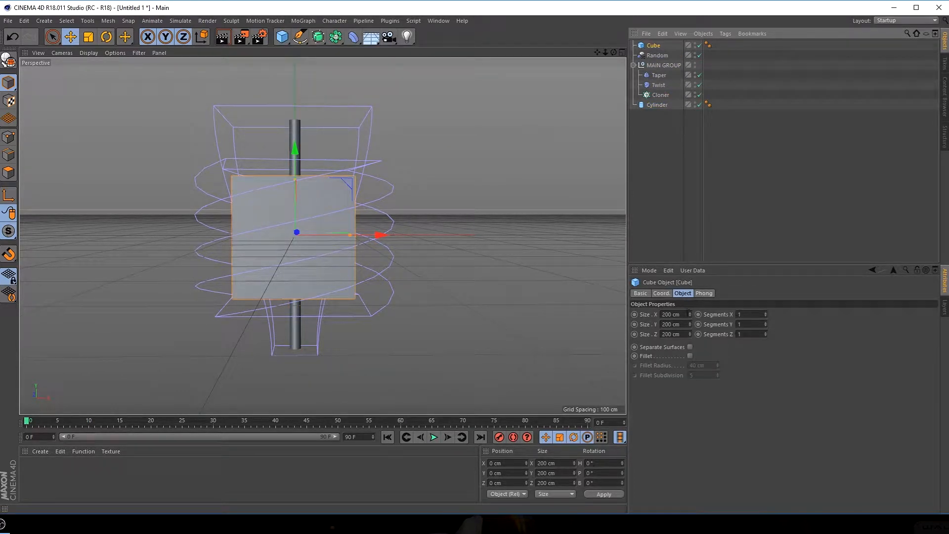
Set the Cube's size to 50 cm in X, 100 cm in Y and 50 cm in Z
{"action": "left_click_drag", "start_coordinate": [686, 314], "coordinate": [610, 319]}
{"action": "type", "text": "50"}
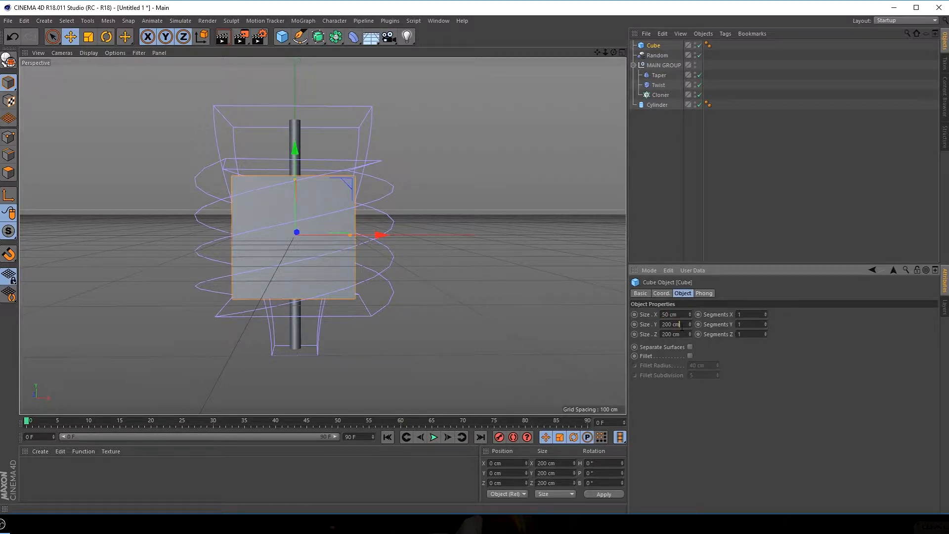
{"action": "key", "text": "Tab"}
{"action": "type", "text": "1"}
{"action": "key", "text": "Tab"}
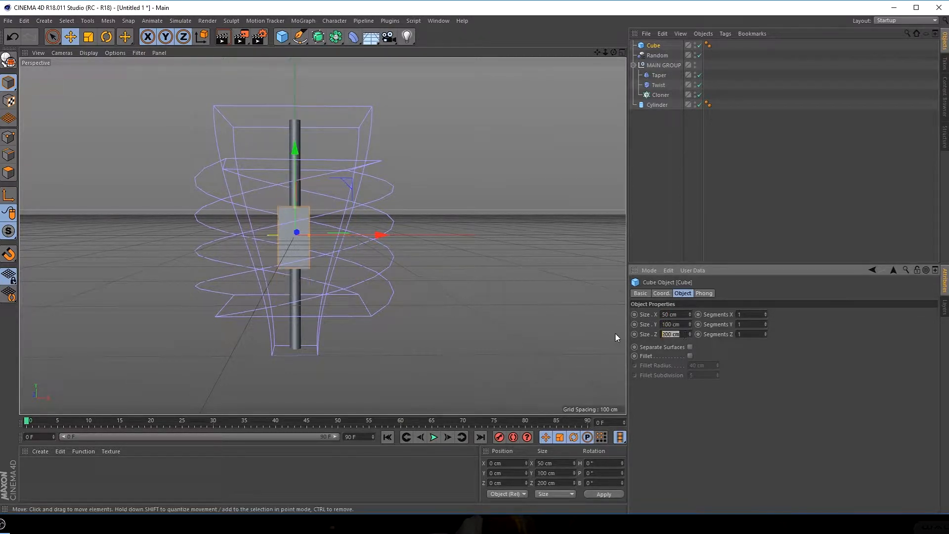
{"action": "type", "text": "50"}
{"action": "key", "text": "Return"}
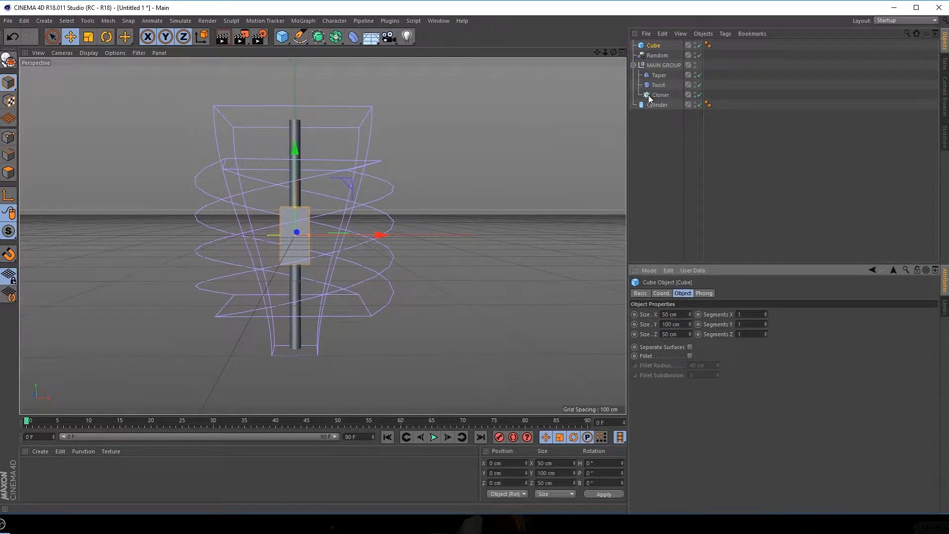
Try the Cube as the Cloner's child object with the Cloner's radius increased to 282 cm
{"action": "left_click_drag", "start_coordinate": [654, 46], "coordinate": [657, 95]}
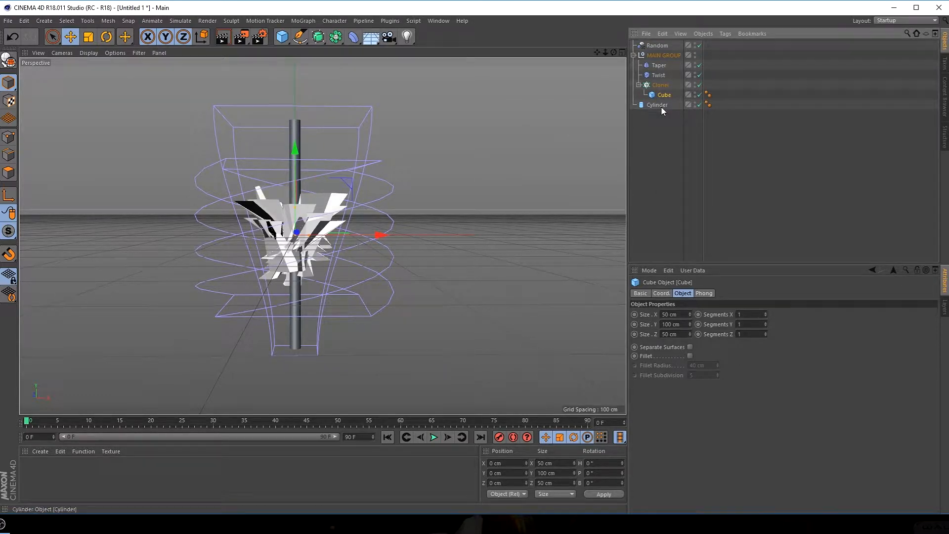
{"action": "left_click", "coordinate": [661, 85]}
{"action": "left_click_drag", "start_coordinate": [739, 364], "coordinate": [762, 368]}
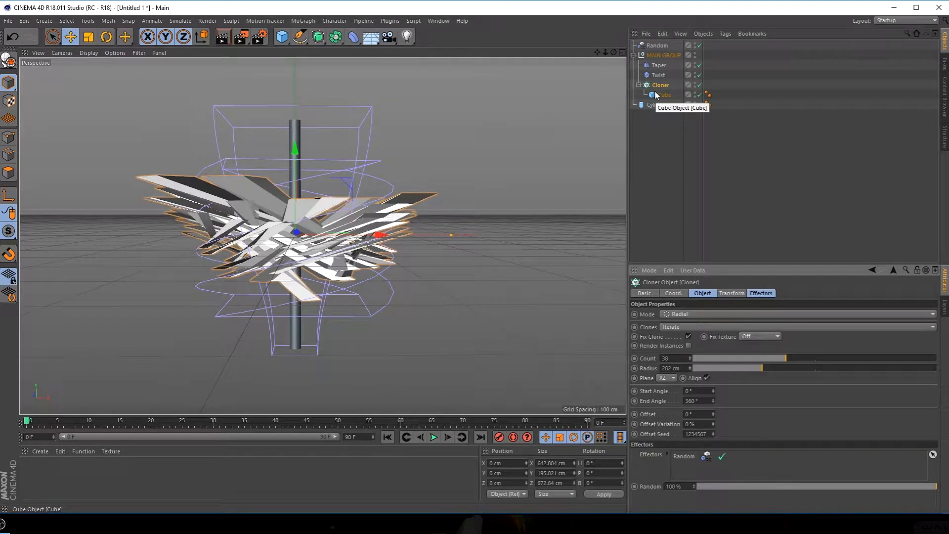
Undo the Cube experiment back to the Cylinder as the child of the Cloner
{"action": "key", "text": "ctrl+z"}
{"action": "key", "text": "ctrl+z"}
{"action": "key", "text": "ctrl+z"}
{"action": "key", "text": "ctrl+z"}
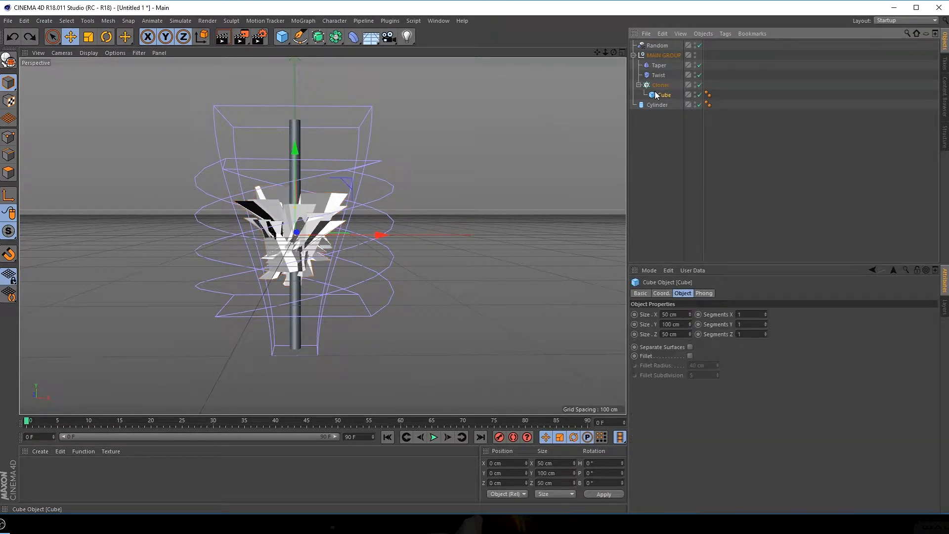
{"action": "key", "text": "ctrl+z"}
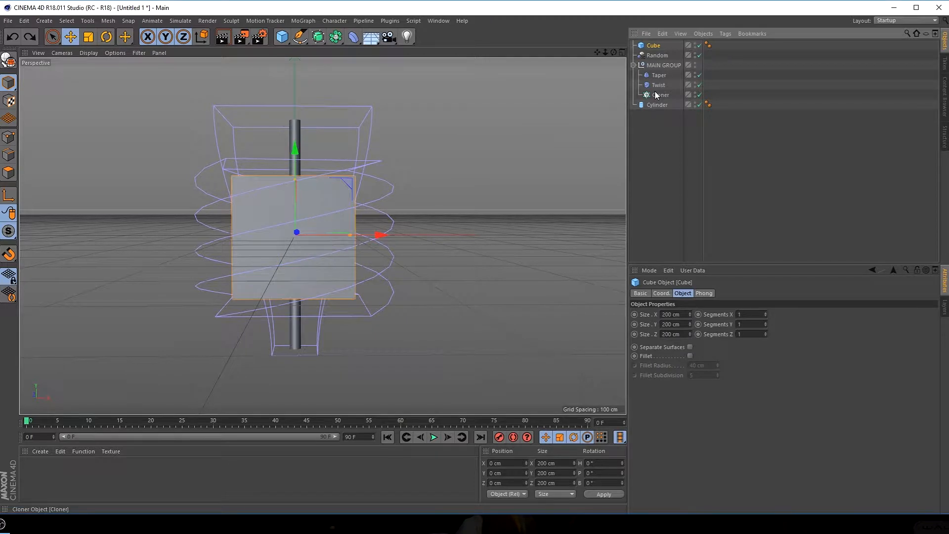
{"action": "key", "text": "ctrl+z"}
{"action": "key", "text": "ctrl+z"}
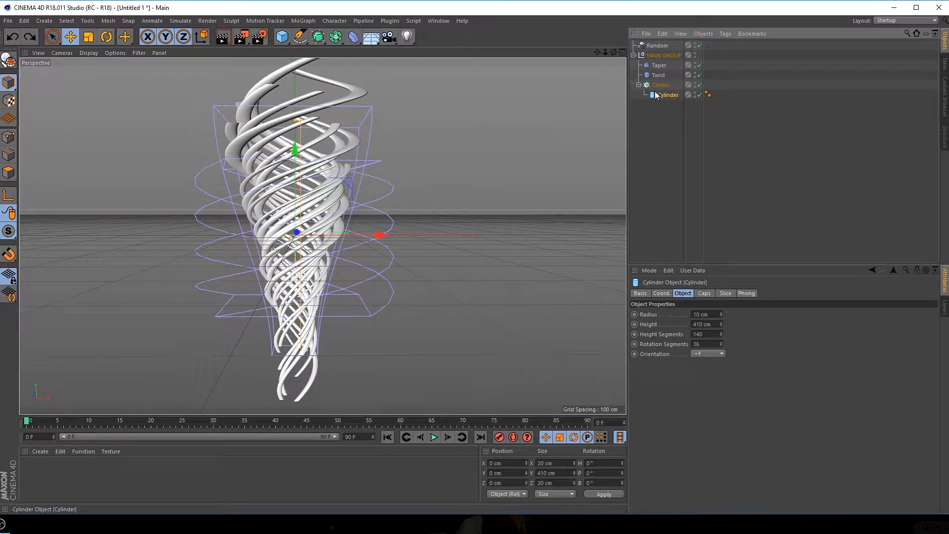
Render the active view of the twisted cylinder form
{"action": "middle_click_drag", "start_coordinate": [250, 173], "coordinate": [245, 177], "text": "alt"}
{"action": "right_click_drag", "start_coordinate": [275, 185], "coordinate": [273, 186], "text": "alt"}
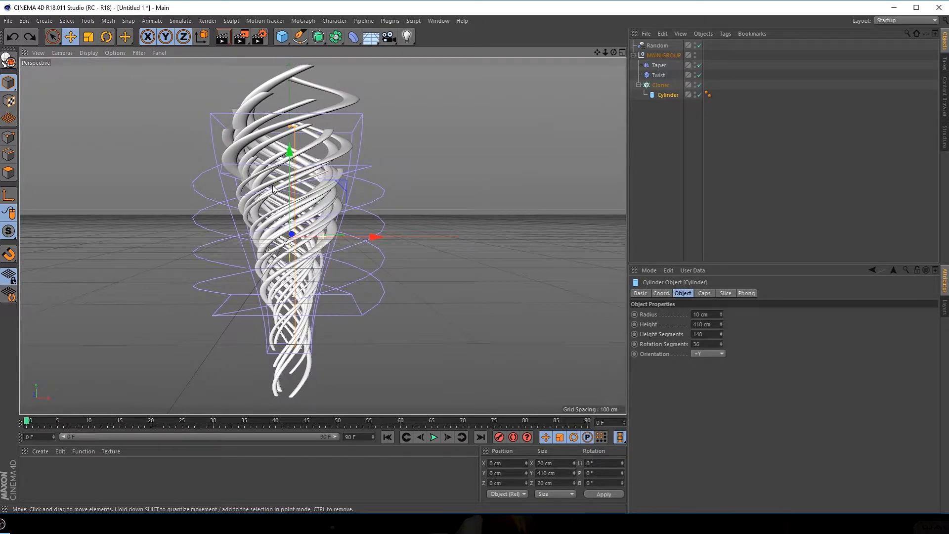
{"action": "middle_click_drag", "start_coordinate": [273, 185], "coordinate": [271, 190], "text": "alt"}
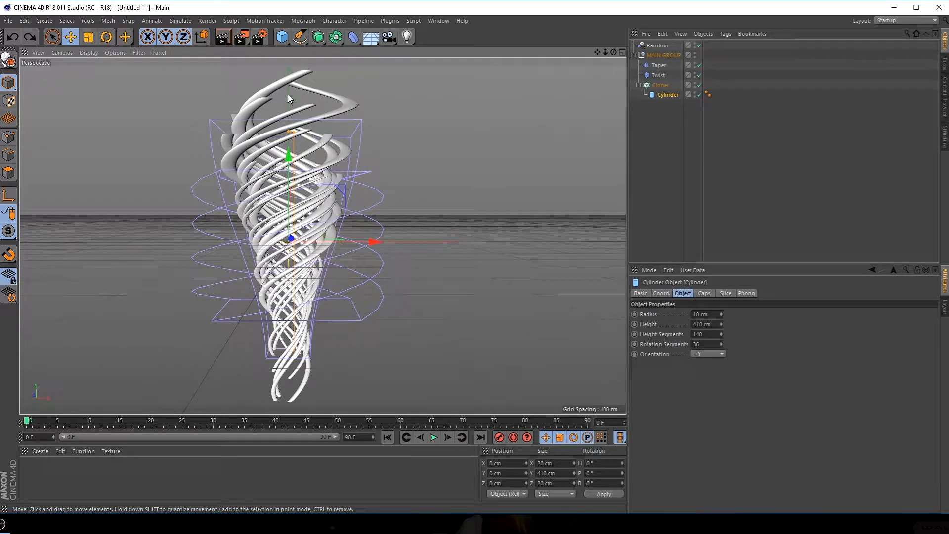
{"action": "left_click", "coordinate": [223, 38]}
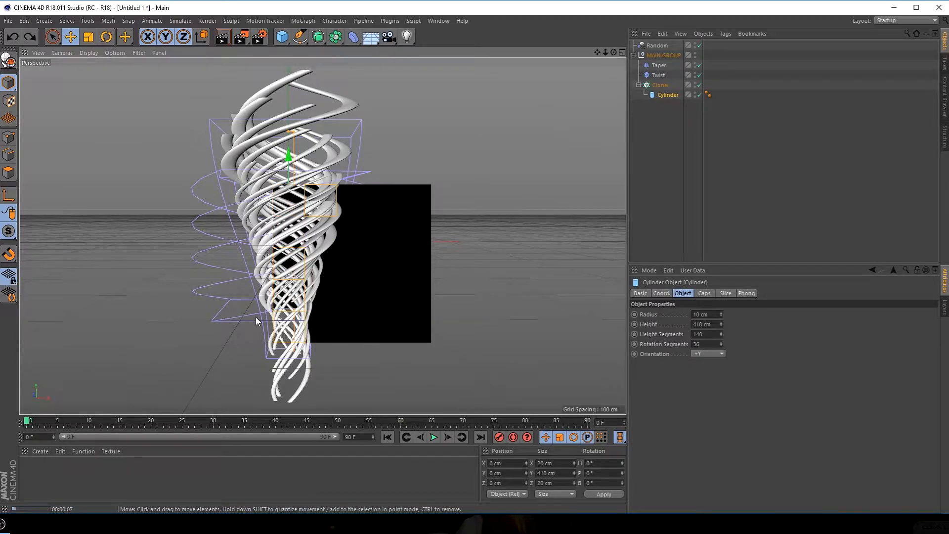
Remove the Ambient Occlusion effect from the render settings and add it again
{"action": "key", "text": "ctrl+b"}
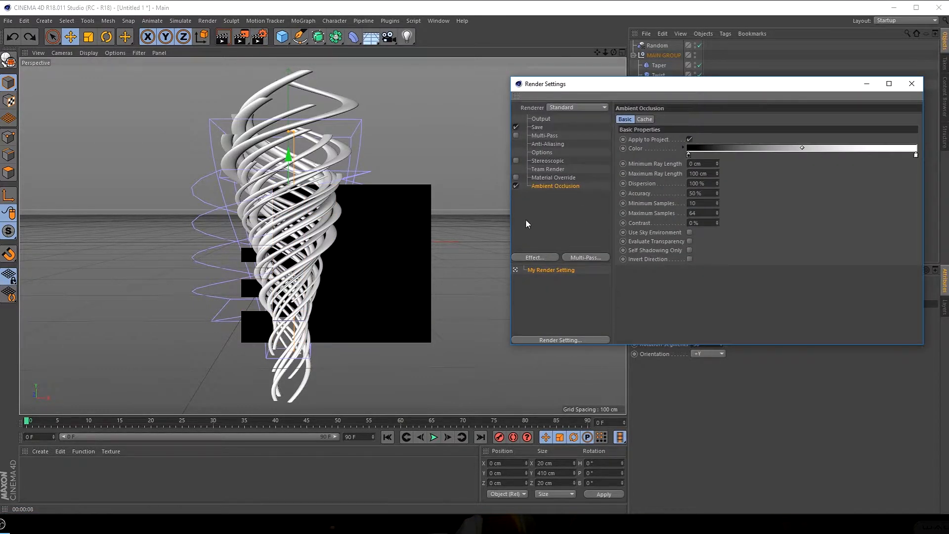
{"action": "left_click", "coordinate": [545, 186]}
{"action": "key", "text": "Delete"}
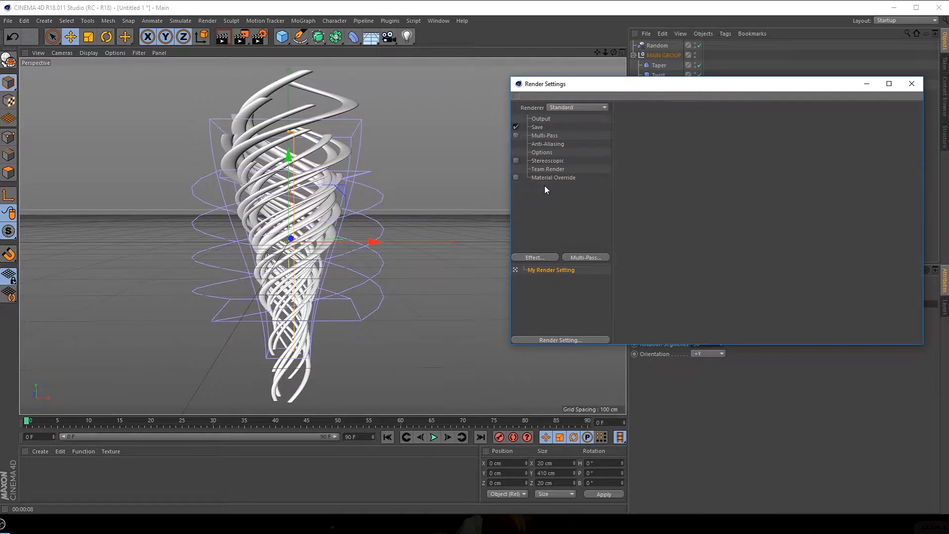
{"action": "left_click", "coordinate": [538, 259]}
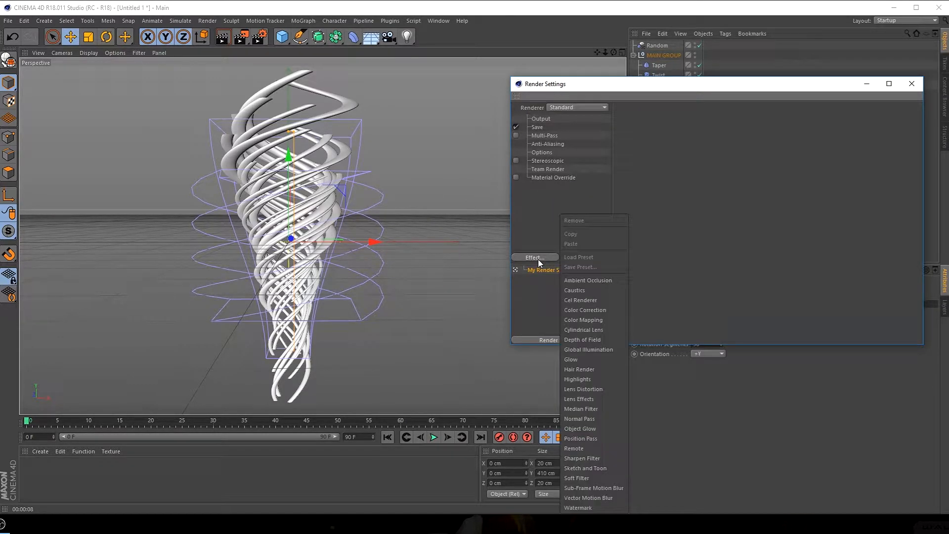
{"action": "left_click", "coordinate": [584, 280]}
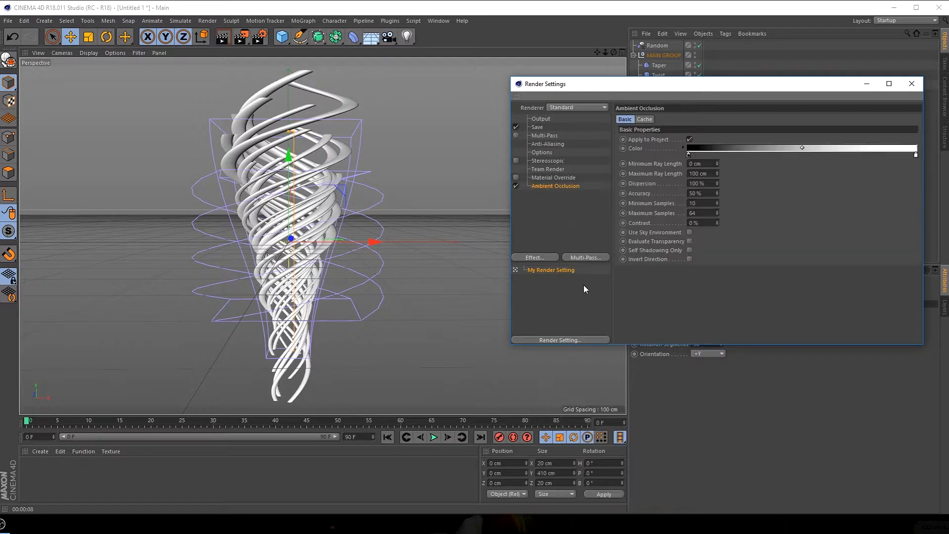
Render the active view with Ambient Occlusion enabled, closing the render settings and clearing the object selection
{"action": "left_click", "coordinate": [223, 37]}
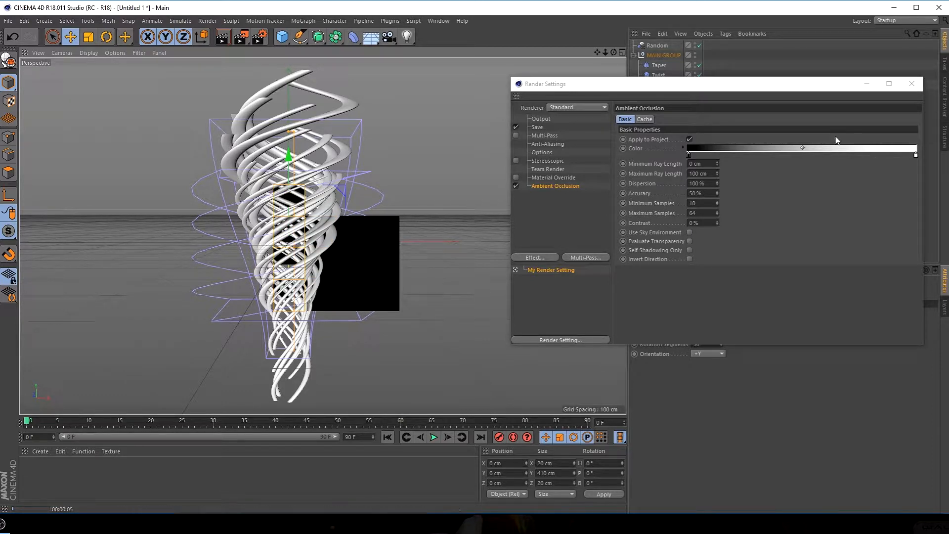
{"action": "left_click", "coordinate": [911, 84]}
{"action": "left_click", "coordinate": [684, 145]}
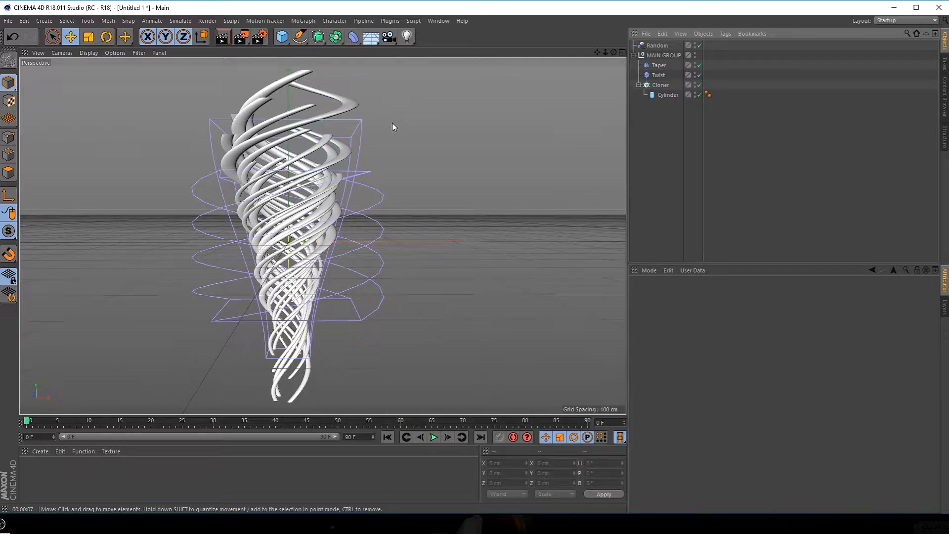
Create a new material and open it in the Material Editor, placed clear of the model
{"action": "double_click", "coordinate": [37, 470]}
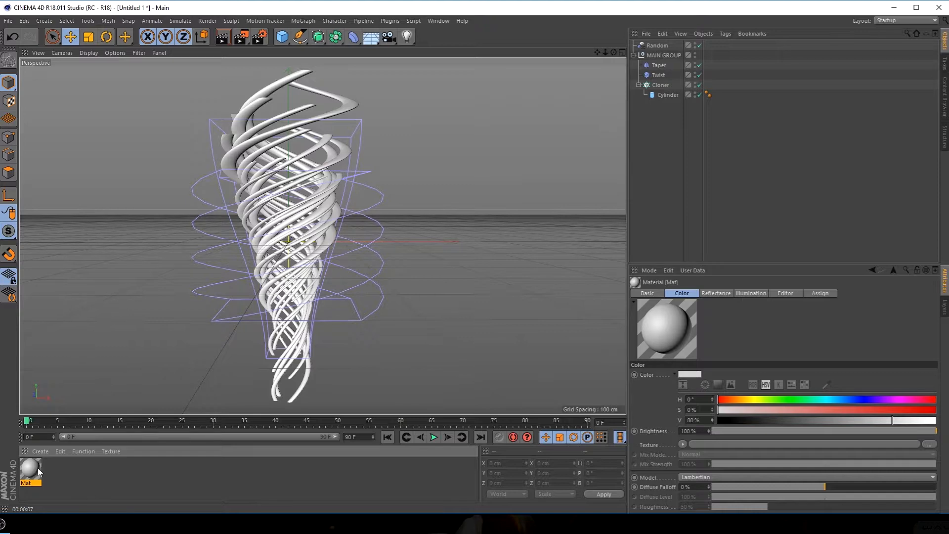
{"action": "double_click", "coordinate": [33, 473]}
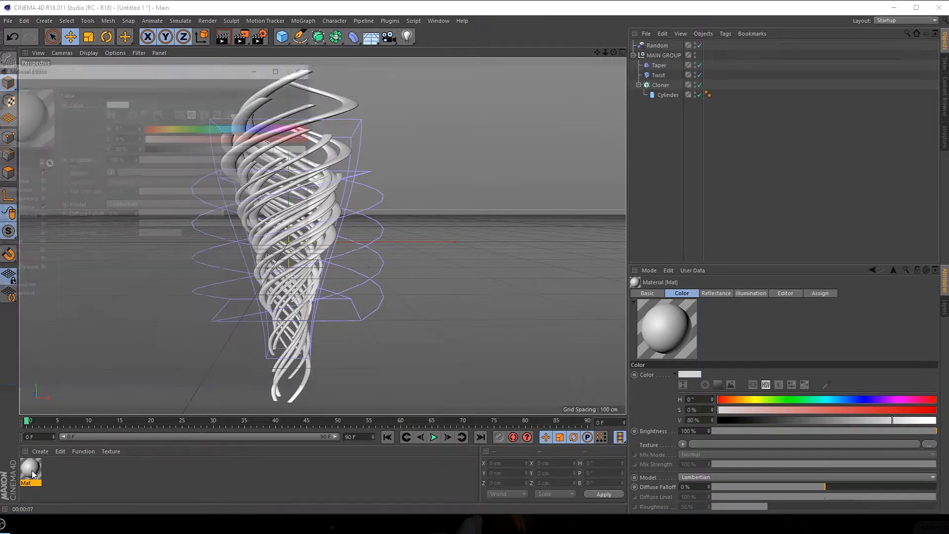
{"action": "left_click_drag", "start_coordinate": [145, 67], "coordinate": [572, 122]}
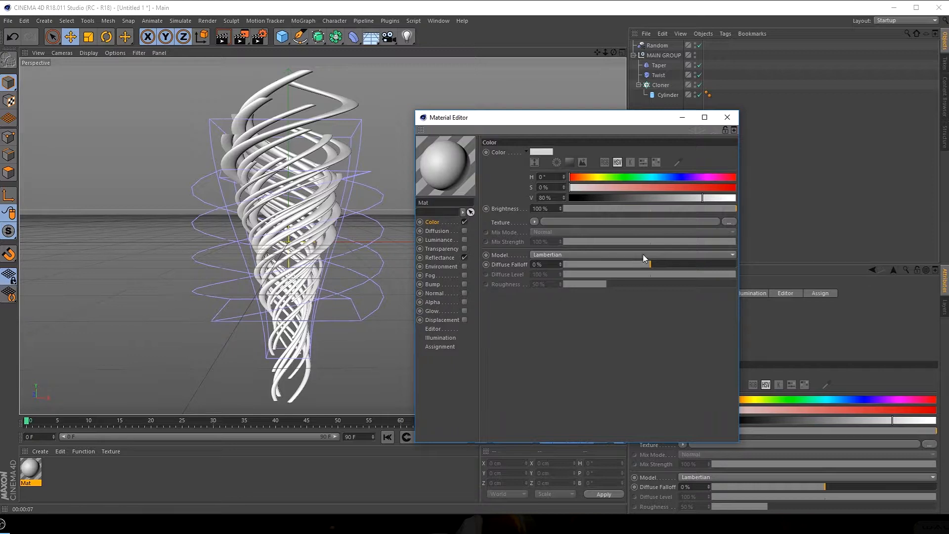
Load image 8 from the TEXTURE folder as the material's Color texture, without copying it to the project location
{"action": "left_click", "coordinate": [535, 222]}
{"action": "left_click", "coordinate": [546, 239]}
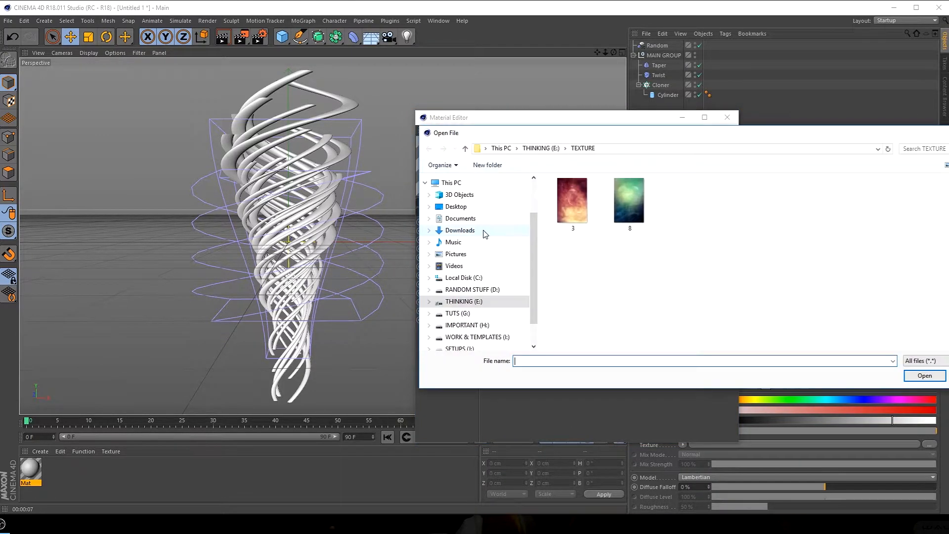
{"action": "left_click", "coordinate": [621, 213]}
{"action": "left_click", "coordinate": [912, 377]}
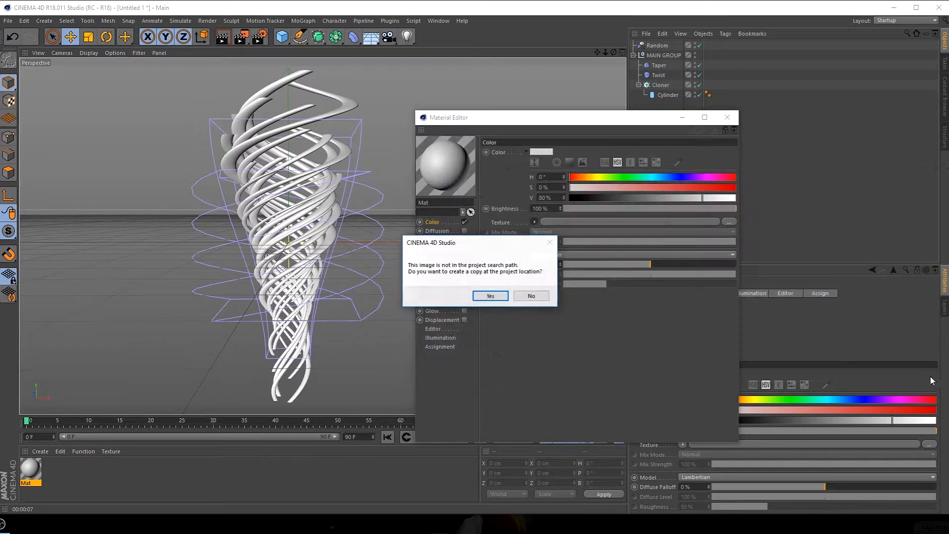
{"action": "left_click", "coordinate": [541, 295]}
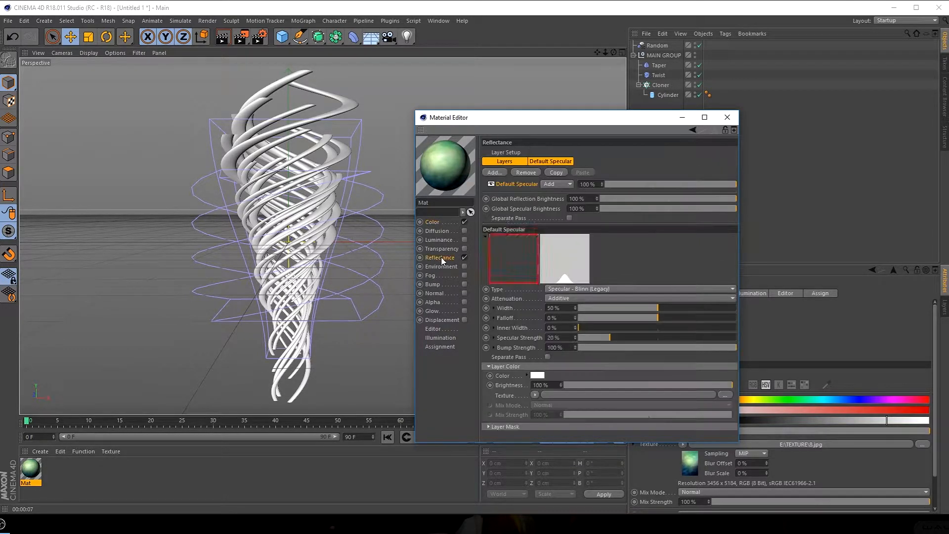
Add a Beckmann layer to the material's Reflectance channel and set its attenuation to Additive
{"action": "left_click", "coordinate": [439, 258]}
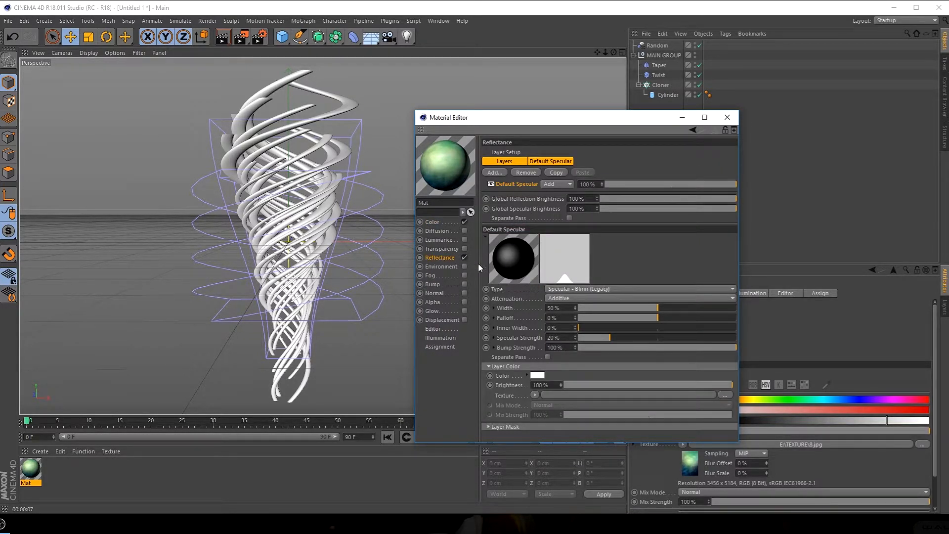
{"action": "left_click", "coordinate": [494, 172]}
{"action": "left_click", "coordinate": [530, 178]}
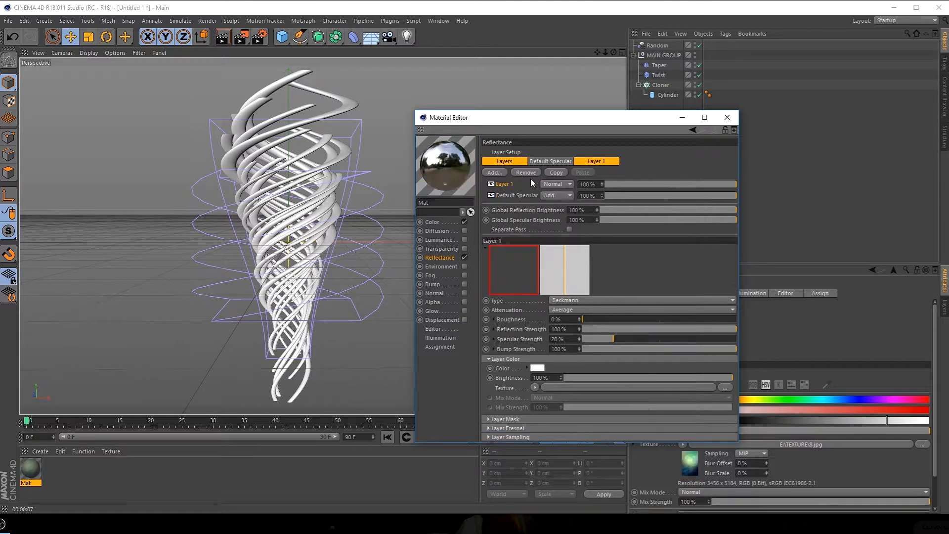
{"action": "left_click", "coordinate": [562, 310]}
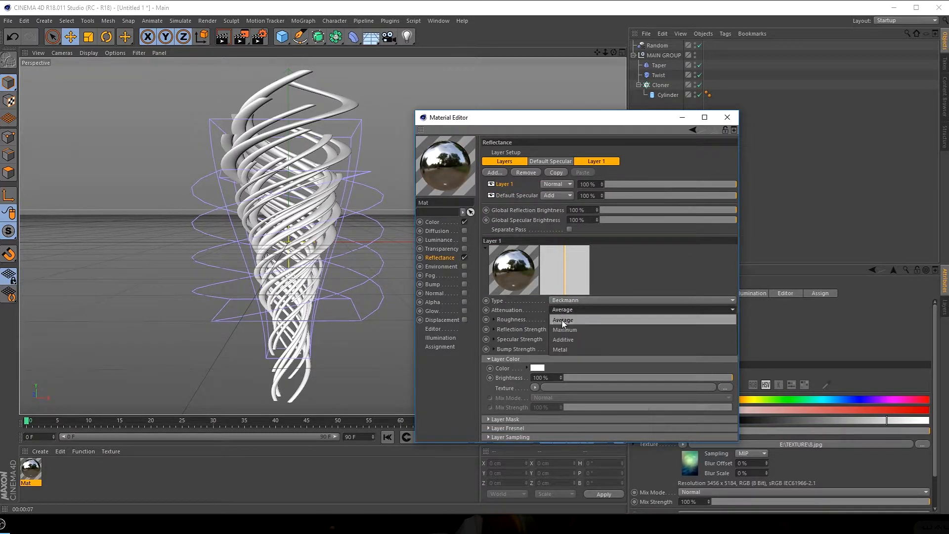
{"action": "left_click", "coordinate": [563, 338]}
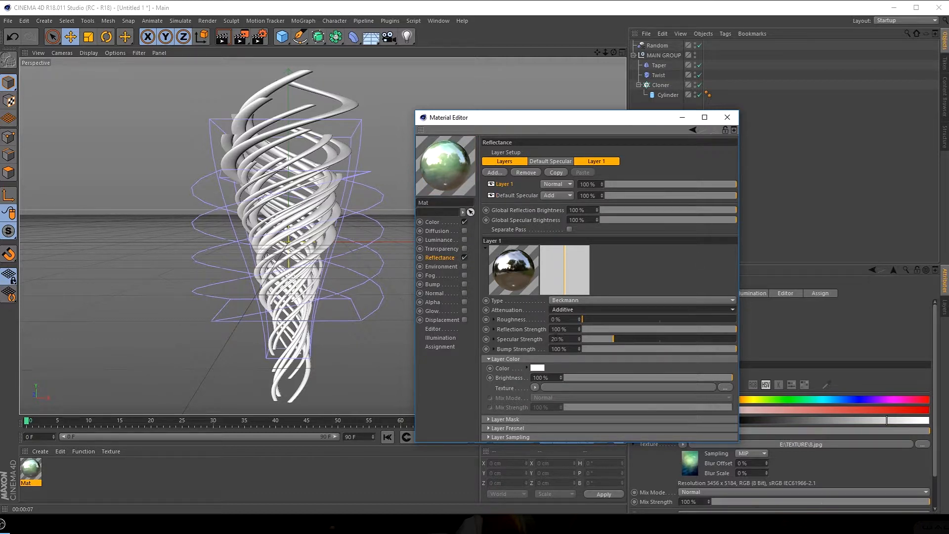
Set Layer 1's Reflection Strength and Specular Strength to 13% and apply the material to the Cylinder object
{"action": "left_click_drag", "start_coordinate": [618, 329], "coordinate": [612, 329]}
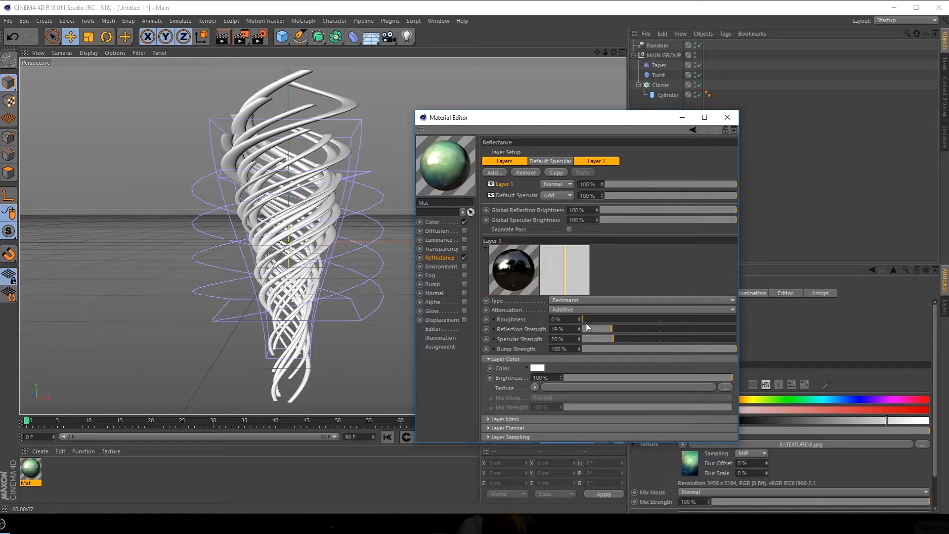
{"action": "left_click", "coordinate": [587, 322]}
{"action": "left_click_drag", "start_coordinate": [589, 322], "coordinate": [580, 320]}
{"action": "left_click", "coordinate": [602, 330]}
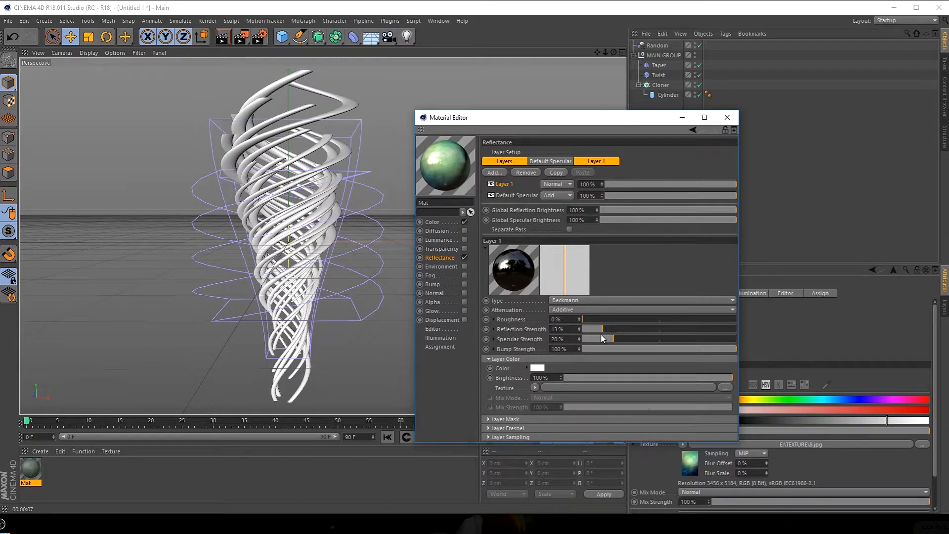
{"action": "left_click", "coordinate": [727, 117]}
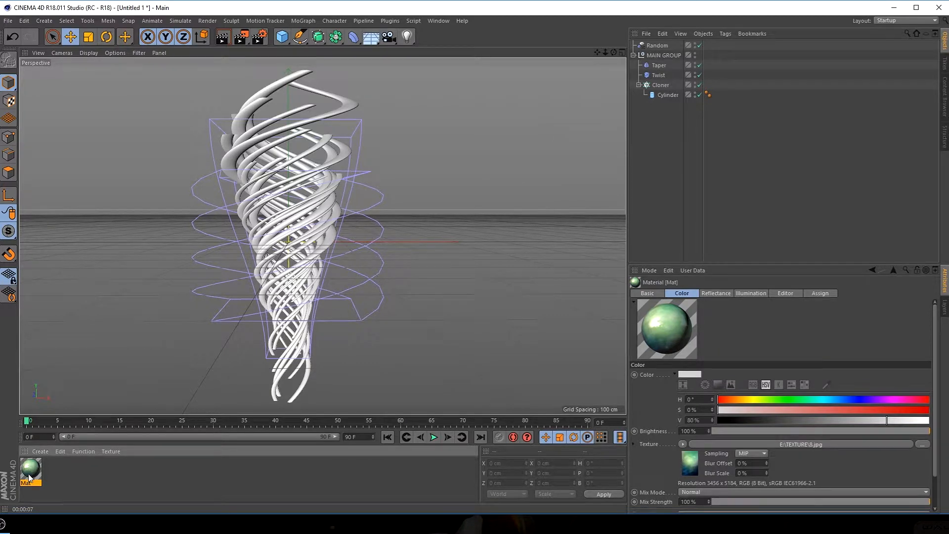
{"action": "left_click_drag", "start_coordinate": [34, 475], "coordinate": [670, 94]}
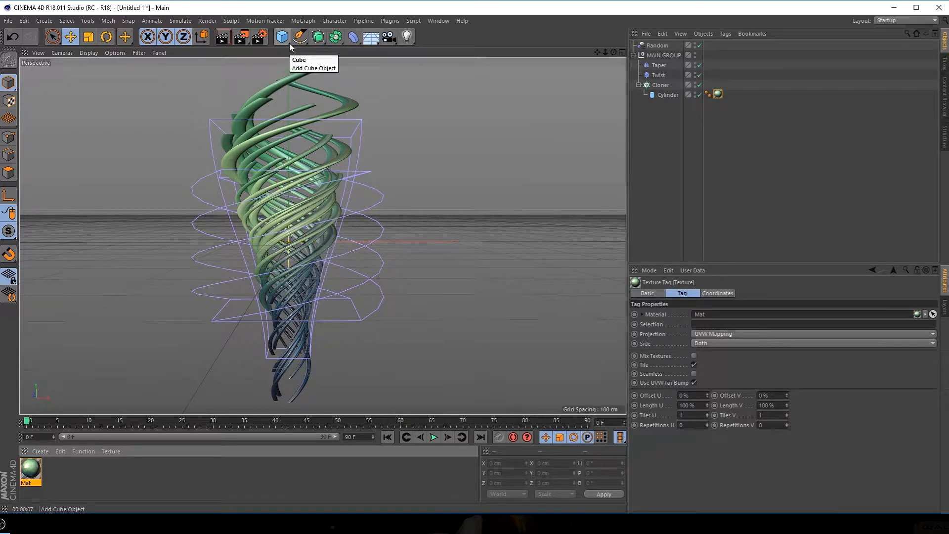
Flank the twisted form with two upright planes of about 670 × 400 cm, rotated 90°, placing the copy at about X 401 cm
{"action": "left_click_drag", "start_coordinate": [290, 47], "coordinate": [372, 58]}
{"action": "left_click_drag", "start_coordinate": [396, 242], "coordinate": [468, 241]}
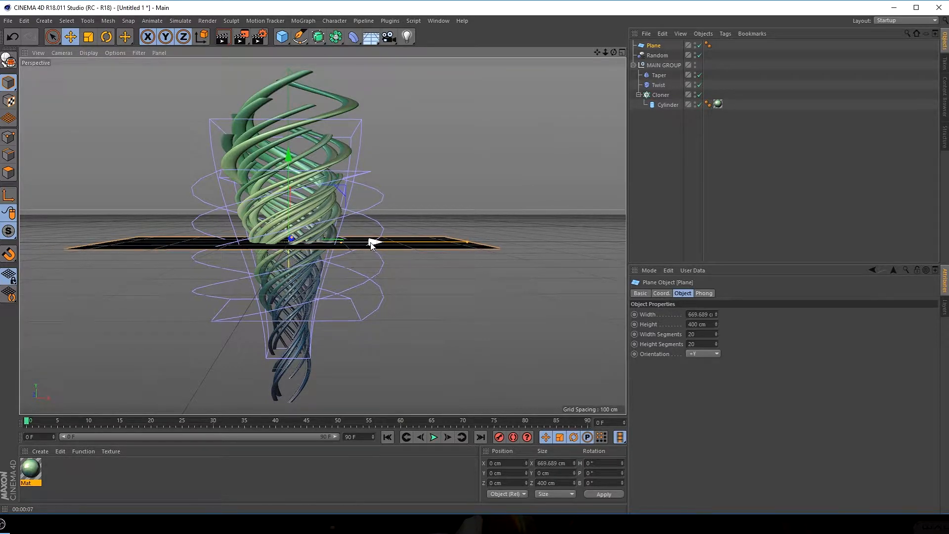
{"action": "key", "text": "r"}
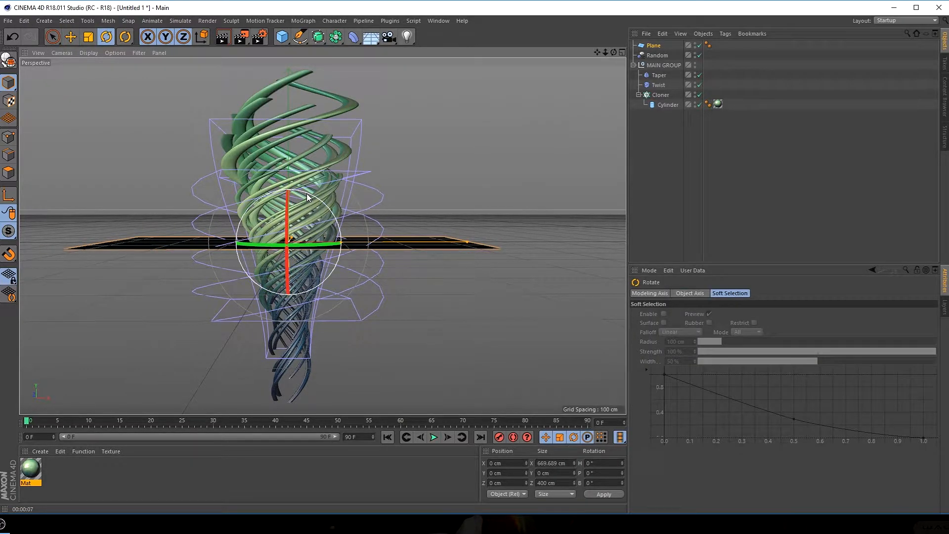
{"action": "left_click_drag", "start_coordinate": [307, 194], "coordinate": [556, 261]}
{"action": "key", "text": "e"}
{"action": "scroll", "coordinate": [296, 230], "scroll_direction": "down", "scroll_amount": 2}
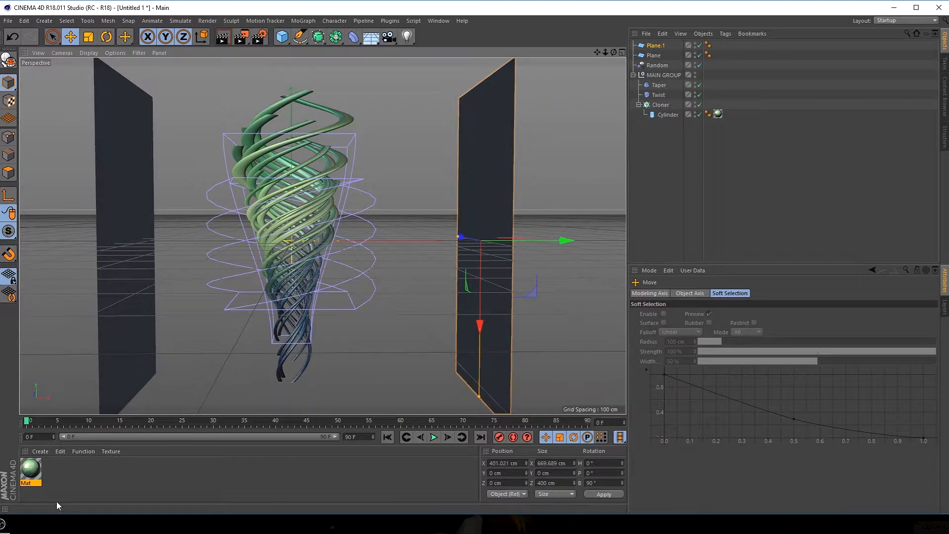
Create a second material with the Color and Reflectance channels disabled and only Luminance enabled
{"action": "double_click", "coordinate": [51, 464]}
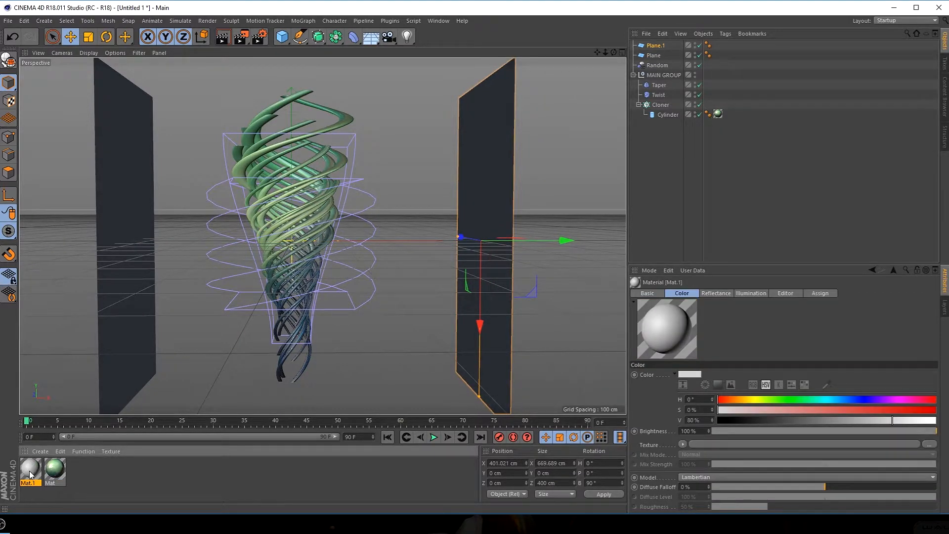
{"action": "double_click", "coordinate": [30, 474]}
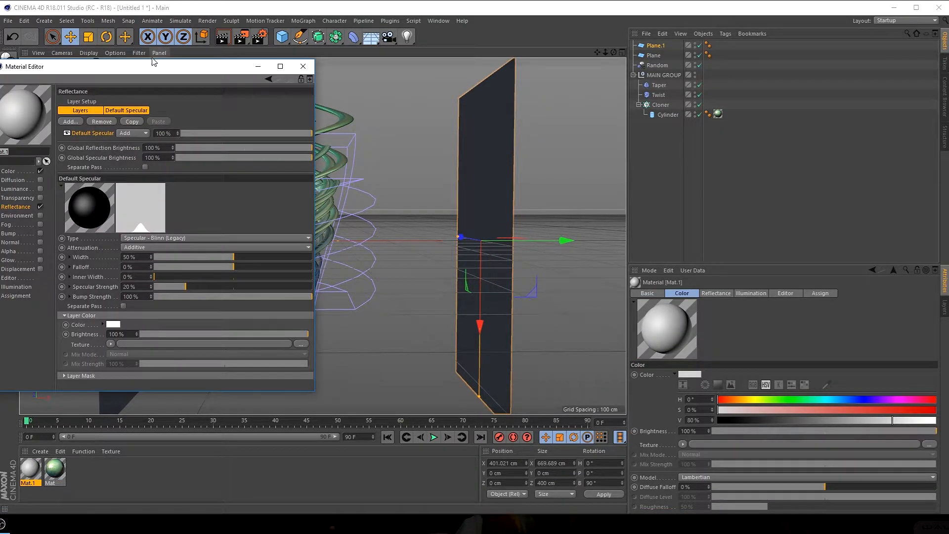
{"action": "left_click_drag", "start_coordinate": [158, 67], "coordinate": [462, 144]}
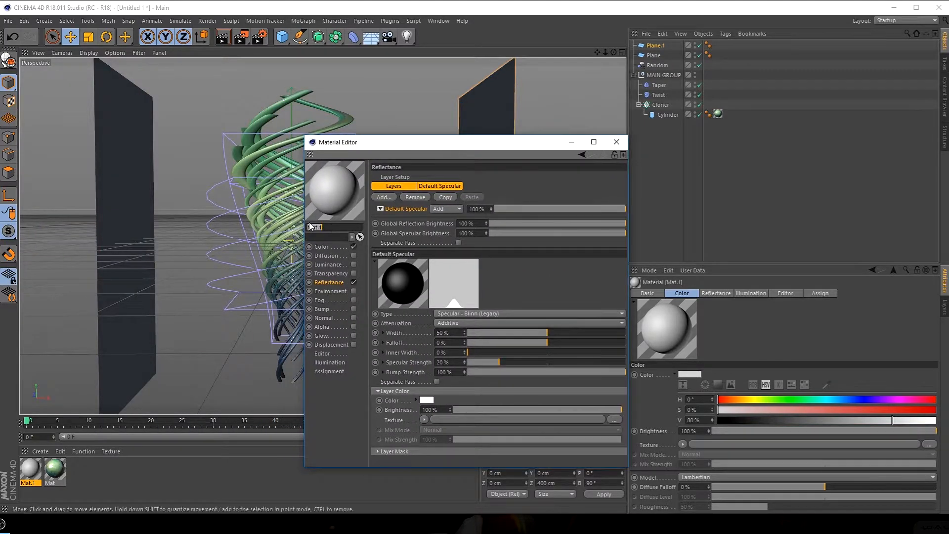
{"action": "left_click", "coordinate": [354, 246]}
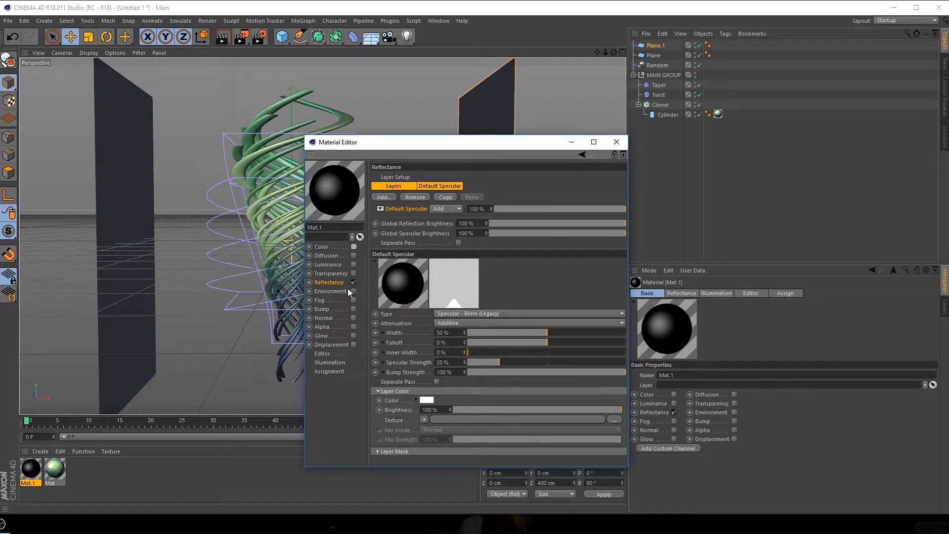
{"action": "left_click", "coordinate": [354, 283]}
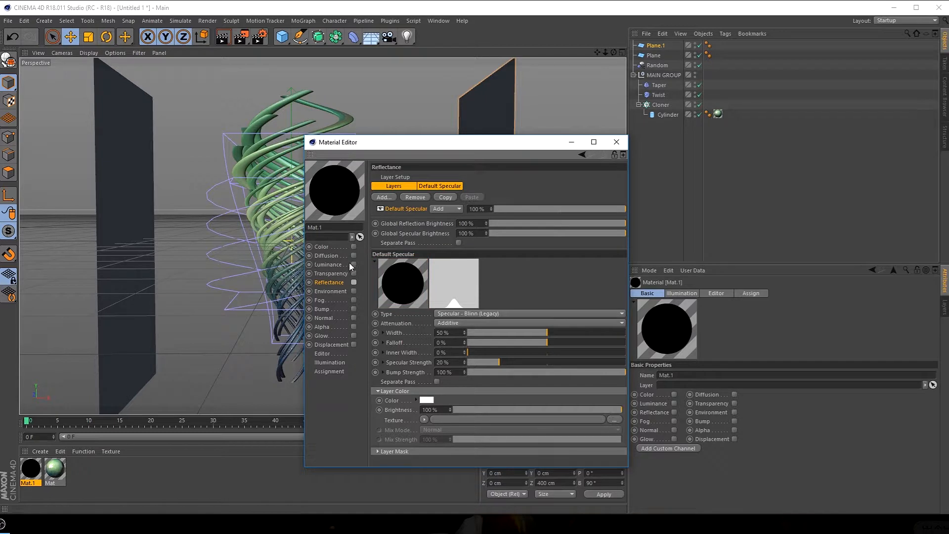
{"action": "left_click", "coordinate": [354, 264]}
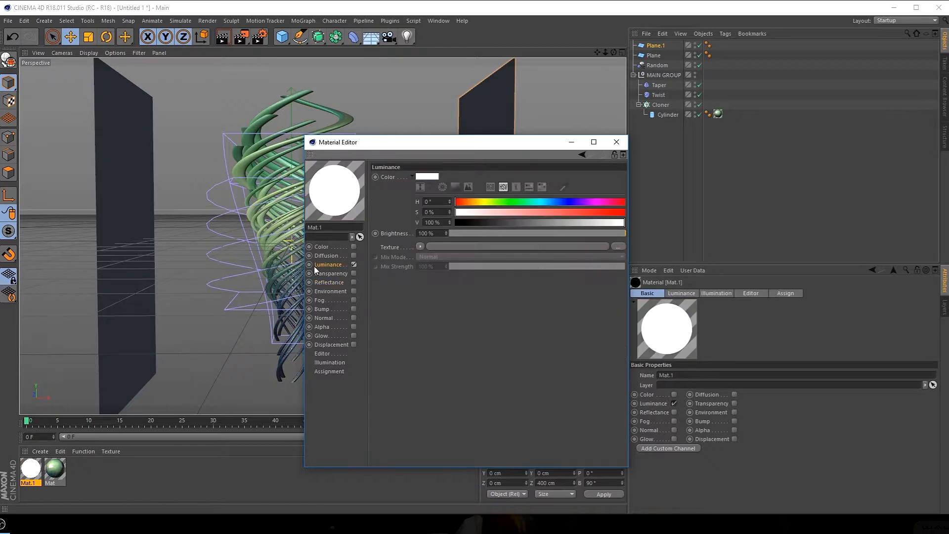
Set the new material's Luminance brightness to 150% and apply it to both upright planes
{"action": "left_click", "coordinate": [429, 233]}
{"action": "type", "text": "150"}
{"action": "key", "text": "Return"}
{"action": "left_click", "coordinate": [616, 143]}
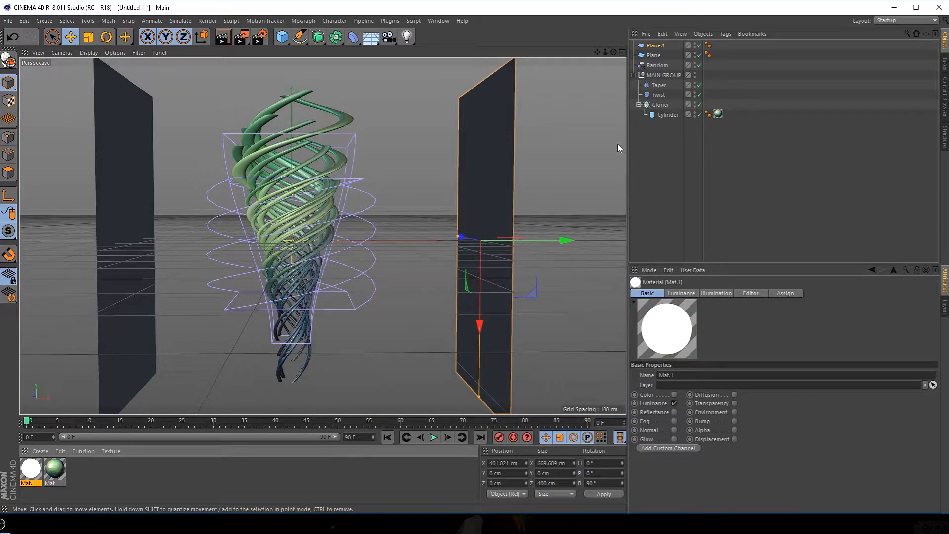
{"action": "left_click_drag", "start_coordinate": [123, 223], "coordinate": [124, 224]}
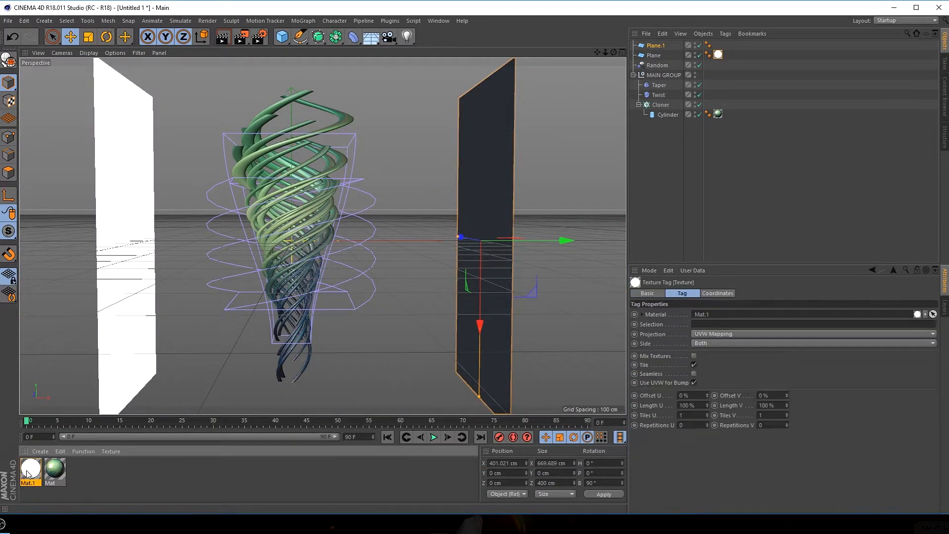
{"action": "left_click_drag", "start_coordinate": [30, 469], "coordinate": [497, 247]}
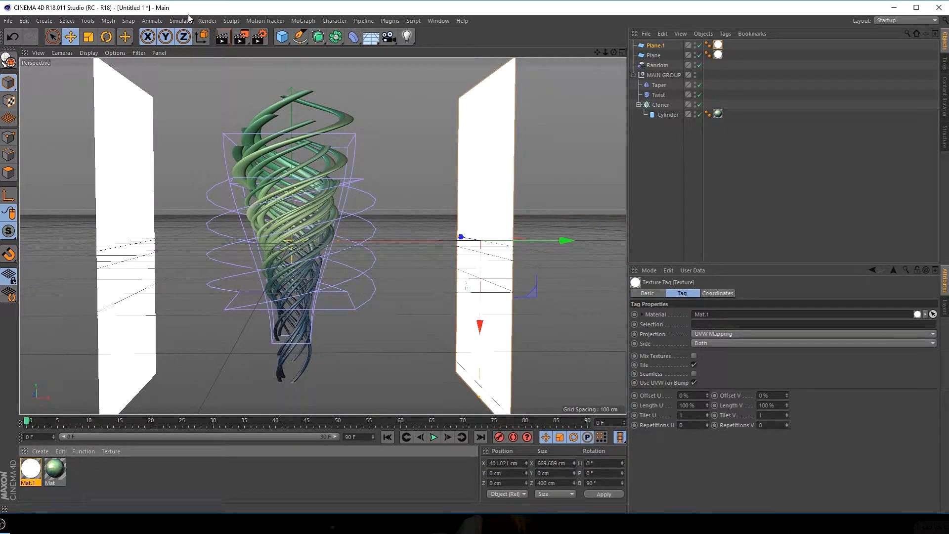
Render a test region over the upper half of the twisted form
{"action": "left_click", "coordinate": [207, 20]}
{"action": "left_click", "coordinate": [228, 44]}
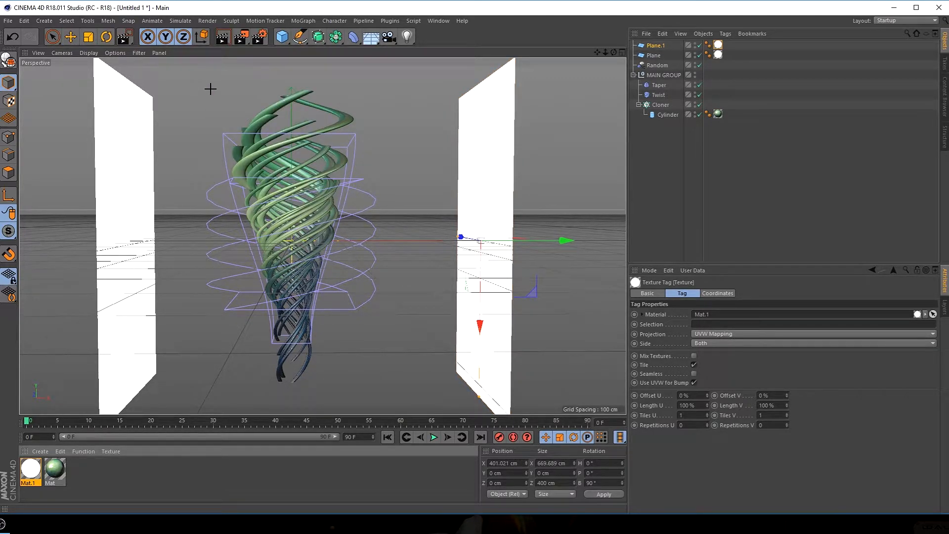
{"action": "left_click_drag", "start_coordinate": [202, 81], "coordinate": [388, 244]}
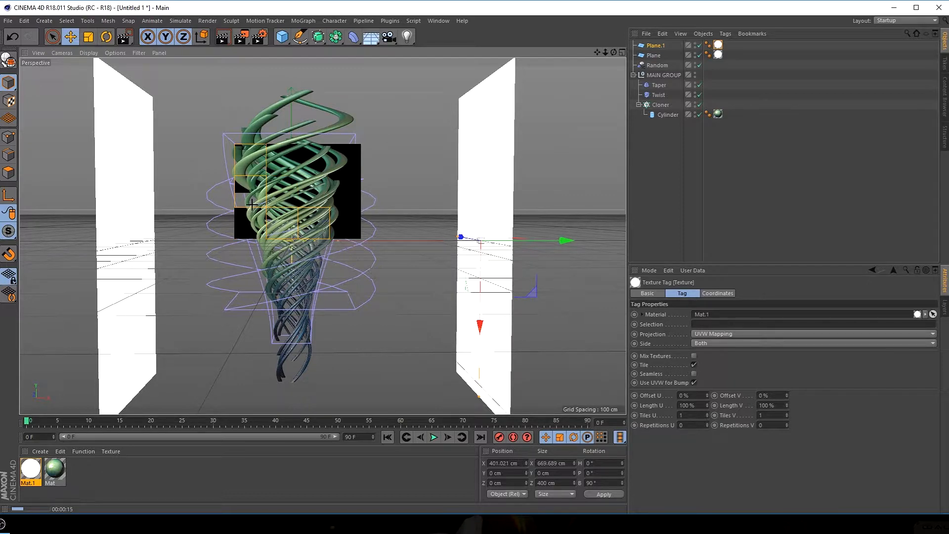
Set the Reflection Strength and Specular Strength of Layer 1 in the green image-textured material to 25%
{"action": "scroll", "coordinate": [259, 208], "scroll_direction": "up", "scroll_amount": 8}
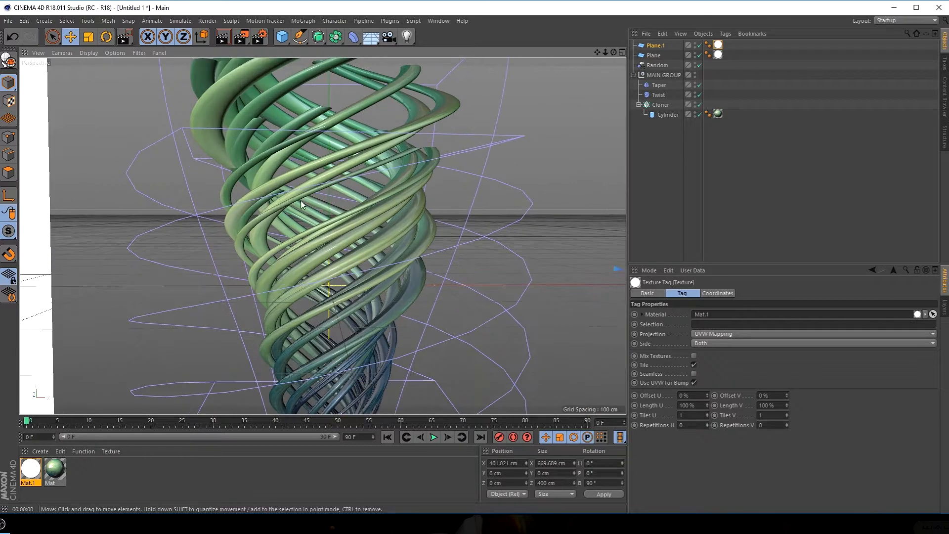
{"action": "left_click", "coordinate": [55, 470]}
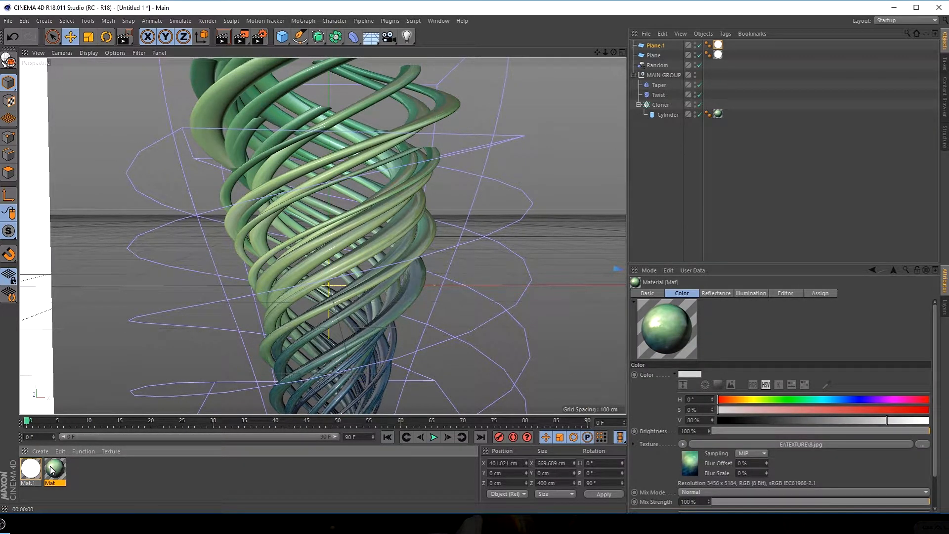
{"action": "left_click", "coordinate": [86, 476]}
{"action": "double_click", "coordinate": [56, 468]}
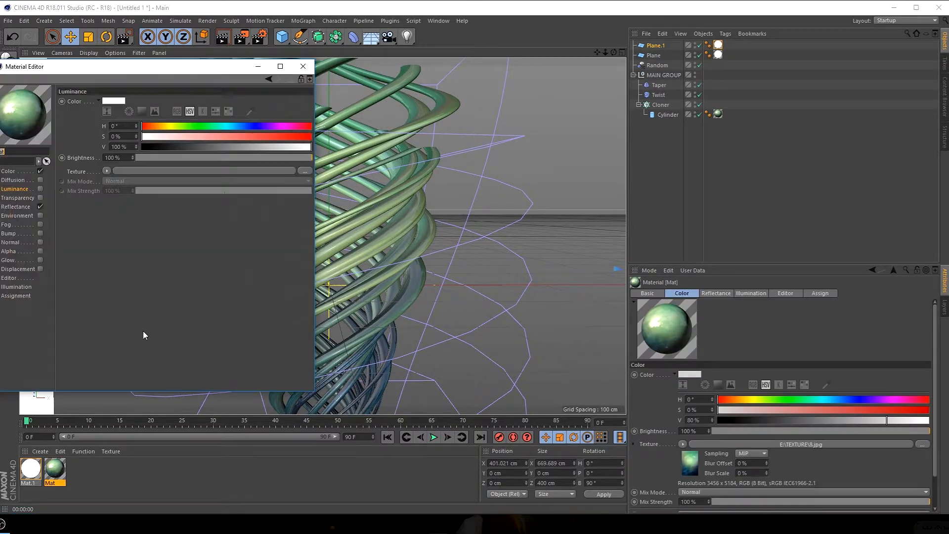
{"action": "left_click", "coordinate": [17, 207]}
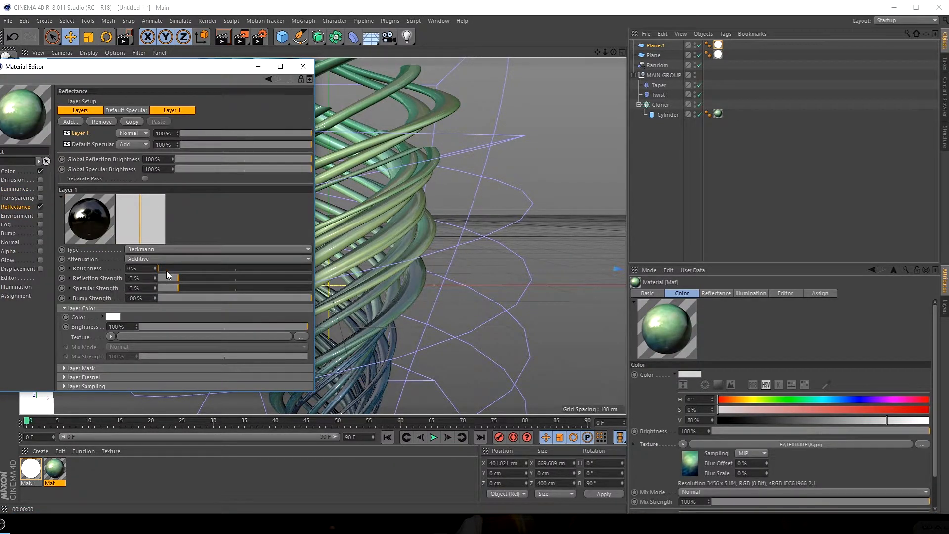
{"action": "double_click", "coordinate": [143, 277]}
{"action": "type", "text": "25"}
{"action": "key", "text": "Tab"}
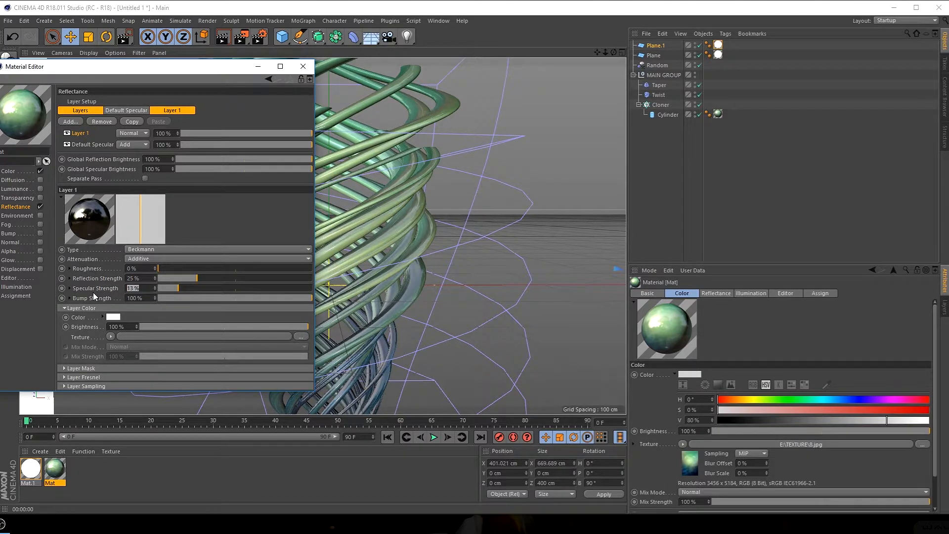
{"action": "type", "text": "25"}
{"action": "key", "text": "Return"}
{"action": "left_click", "coordinate": [303, 66]}
Render a close-up region across the middle of the form to check the stronger reflections
{"action": "left_click", "coordinate": [180, 21]}
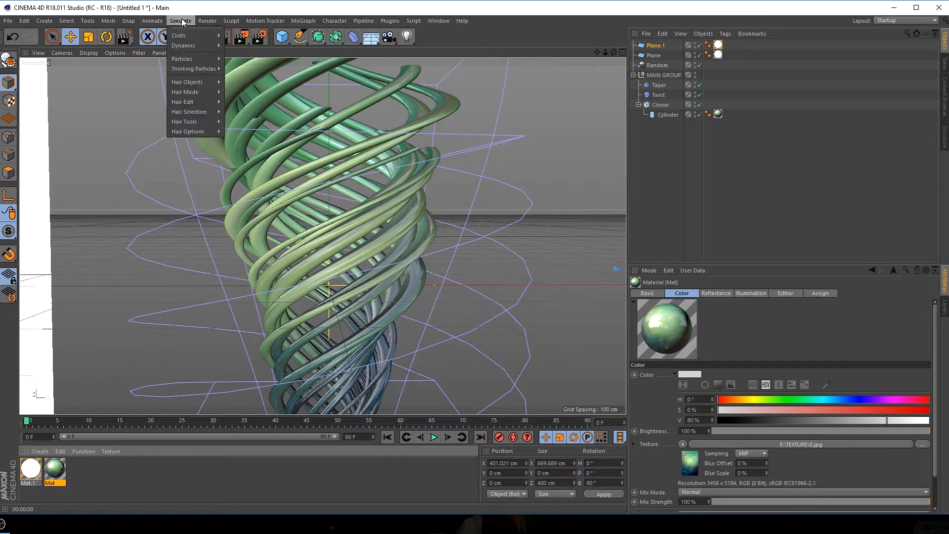
{"action": "left_click", "coordinate": [224, 43]}
{"action": "left_click_drag", "start_coordinate": [199, 168], "coordinate": [487, 301]}
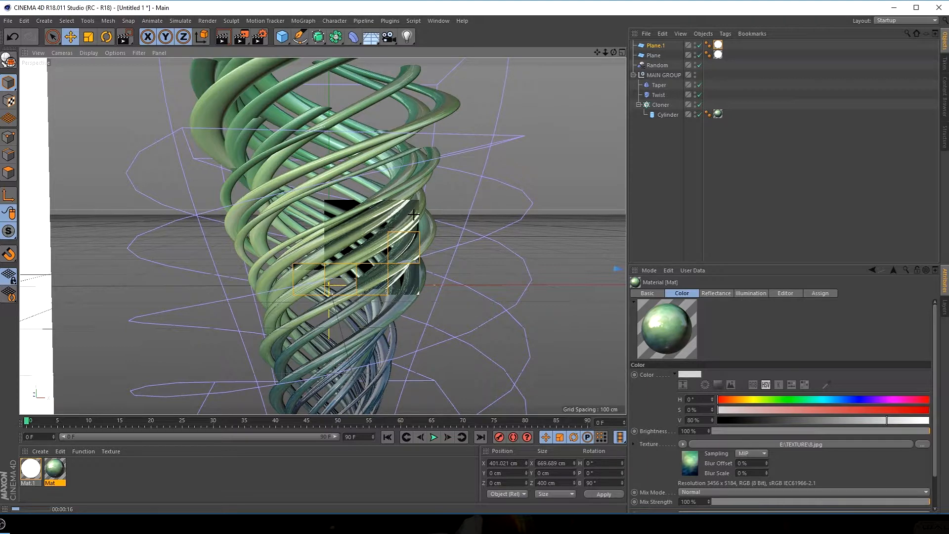
Set the render's Anti-Aliasing to Best with a Max Level of 2x2, and frame the whole form in the view
{"action": "left_click", "coordinate": [258, 42]}
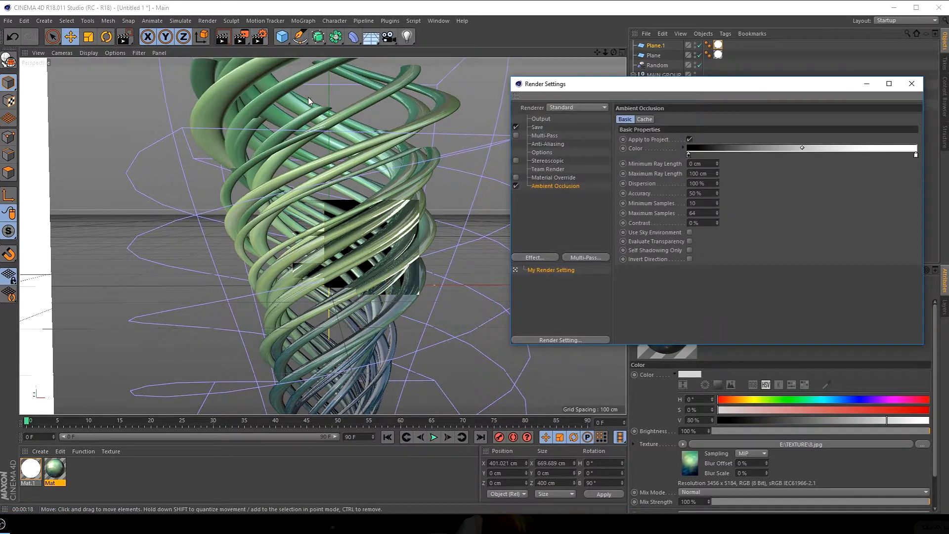
{"action": "left_click_drag", "start_coordinate": [559, 80], "coordinate": [482, 64]}
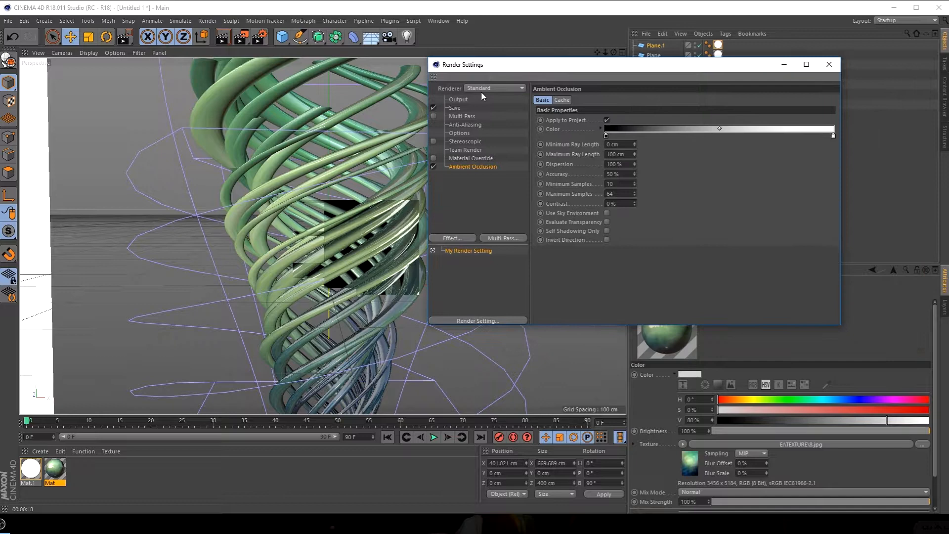
{"action": "left_click", "coordinate": [464, 124]}
{"action": "left_click", "coordinate": [642, 99]}
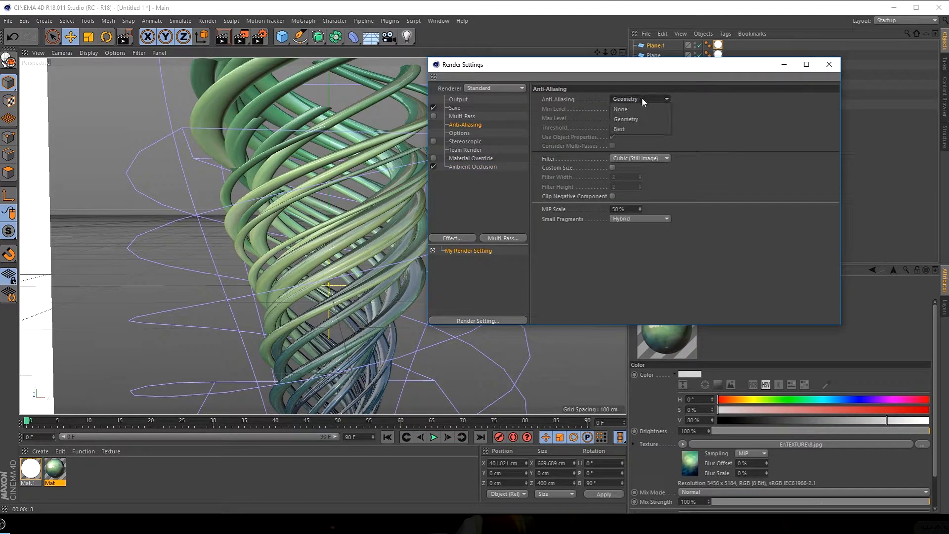
{"action": "left_click", "coordinate": [631, 129]}
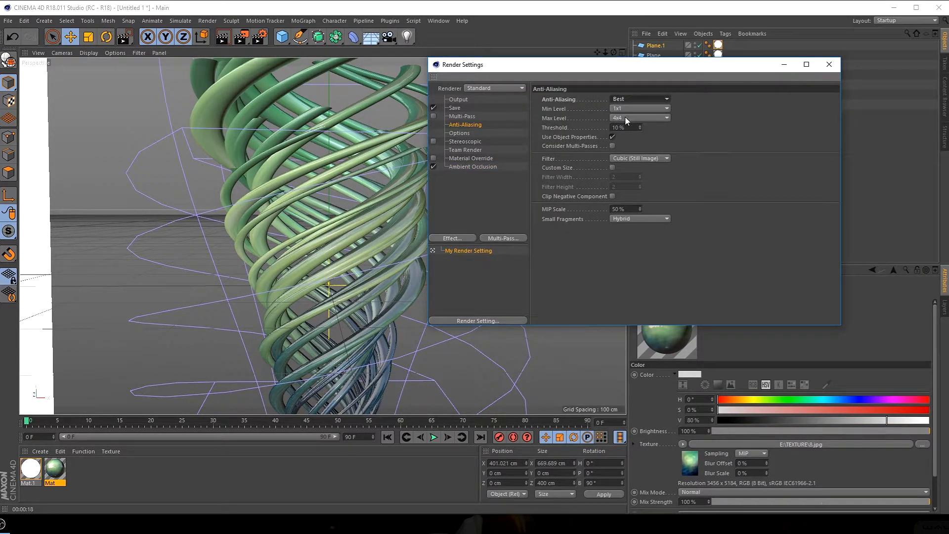
{"action": "left_click", "coordinate": [626, 118]}
{"action": "left_click", "coordinate": [635, 138]}
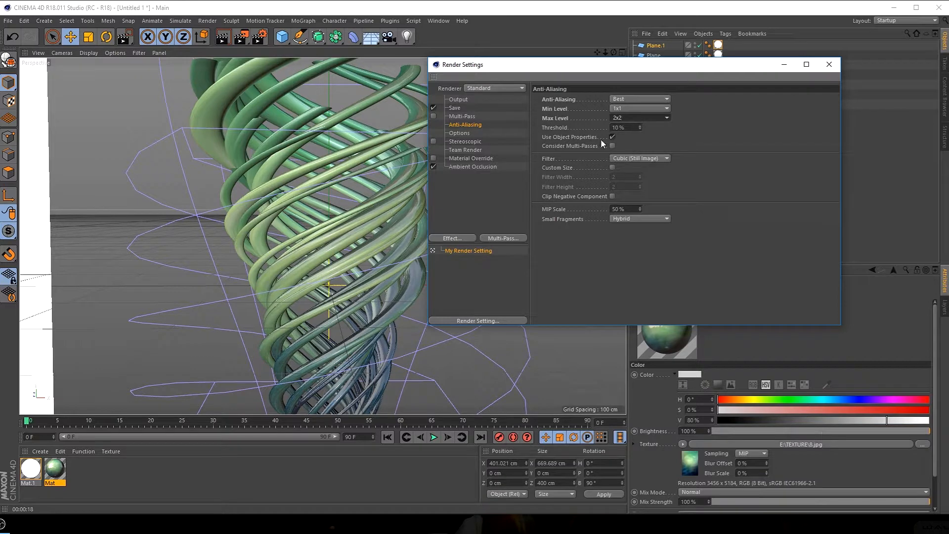
{"action": "left_click", "coordinate": [829, 64]}
{"action": "key", "text": "h"}
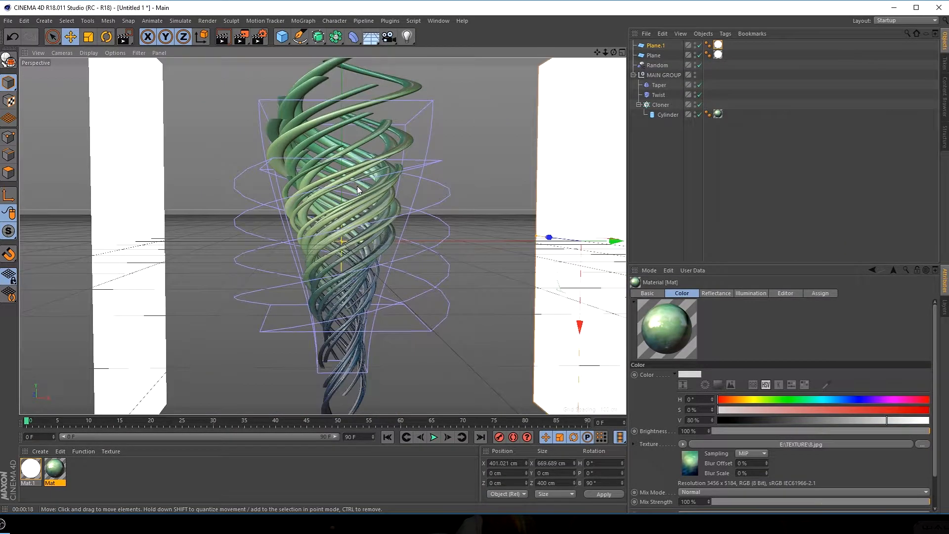
Duplicate the Cylinder inside the Cloner and delete the material tag from the copy
{"action": "scroll", "coordinate": [357, 186], "scroll_direction": "down", "scroll_amount": 1}
{"action": "middle_click_drag", "start_coordinate": [357, 186], "coordinate": [325, 197], "text": "alt"}
{"action": "scroll", "coordinate": [339, 192], "scroll_direction": "down", "scroll_amount": 1}
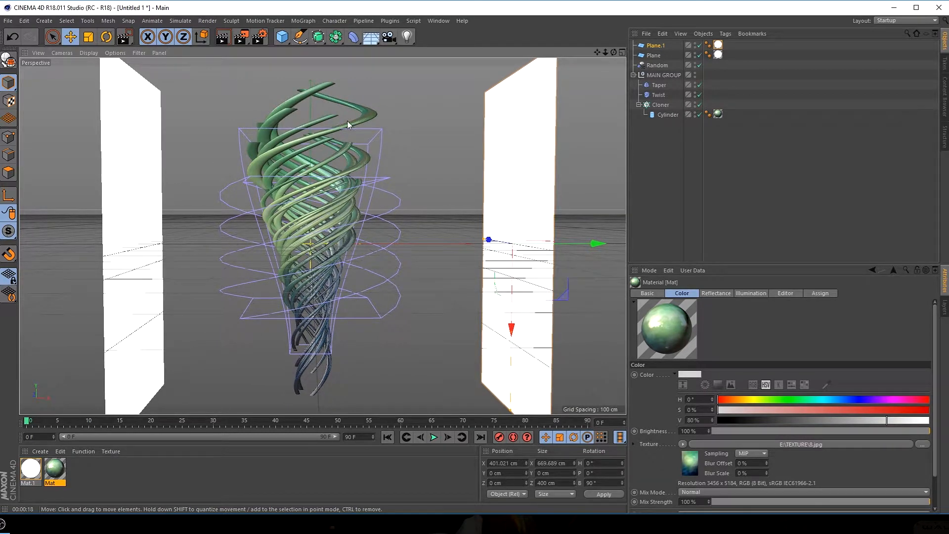
{"action": "left_click", "coordinate": [665, 117]}
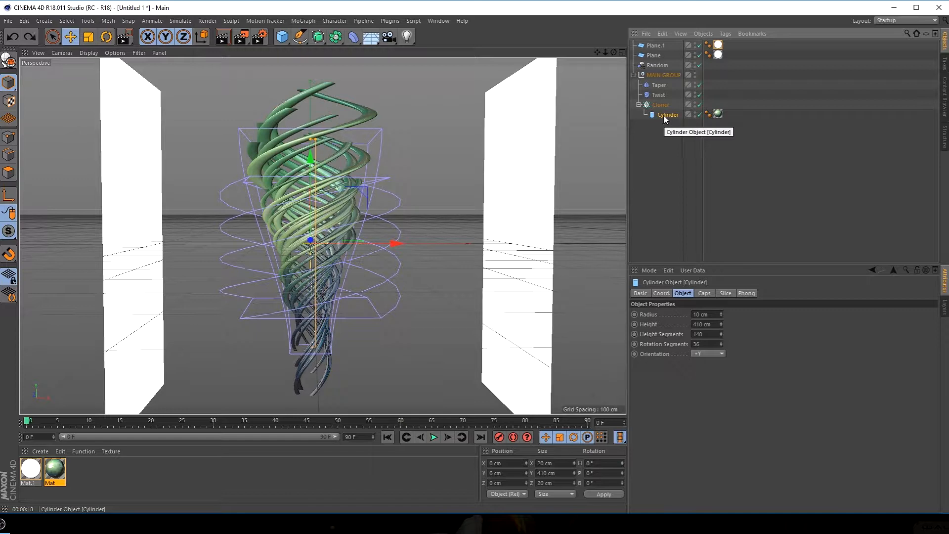
{"action": "left_click_drag", "start_coordinate": [663, 118], "coordinate": [661, 120], "text": "ctrl"}
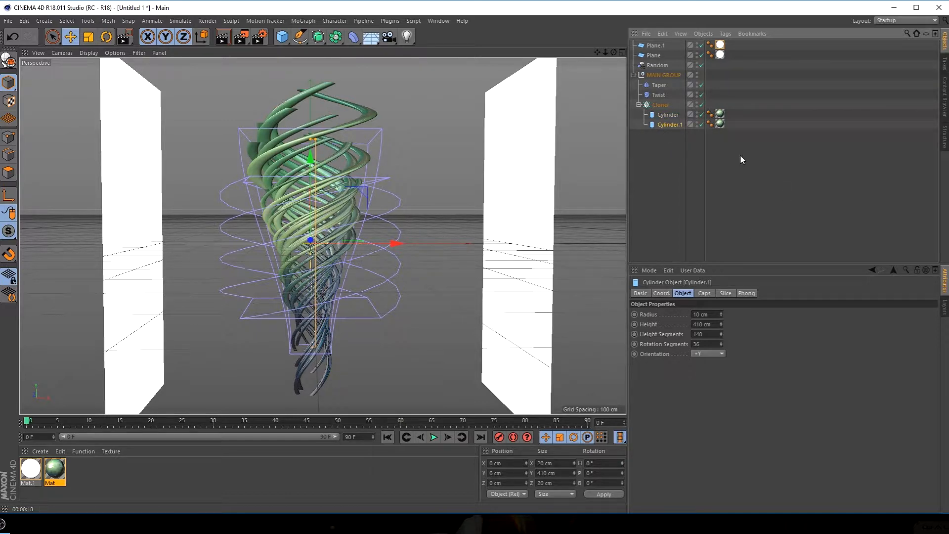
{"action": "left_click", "coordinate": [720, 124]}
{"action": "key", "text": "Delete"}
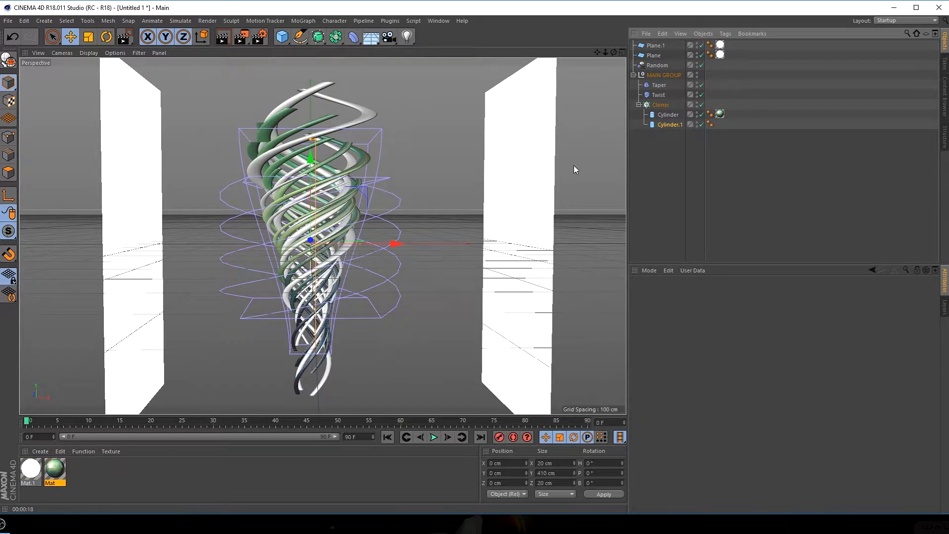
Duplicate the green material, replace the copy's color texture with 3.jpg from E:\TEXTURE, and apply it to the duplicated cylinder
{"action": "left_click", "coordinate": [54, 468]}
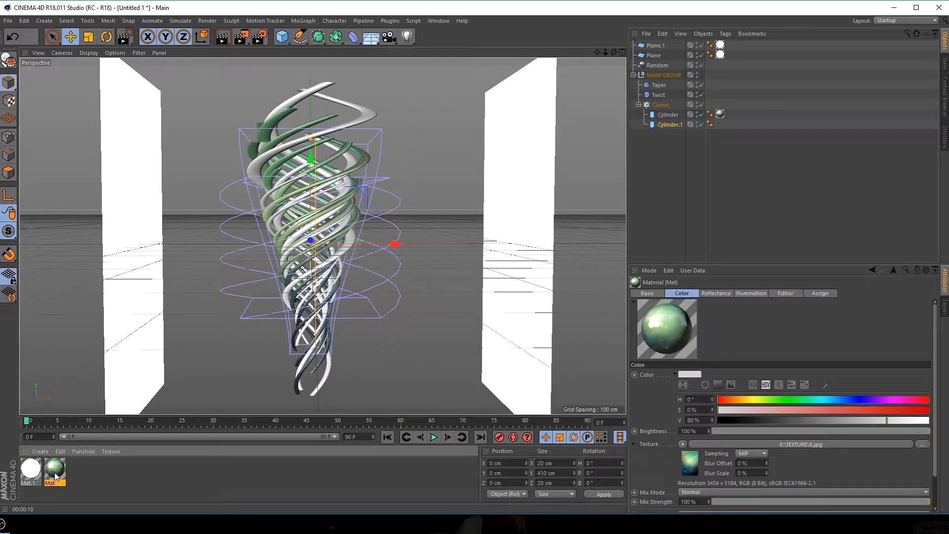
{"action": "left_click_drag", "start_coordinate": [84, 471], "coordinate": [85, 472], "text": "ctrl"}
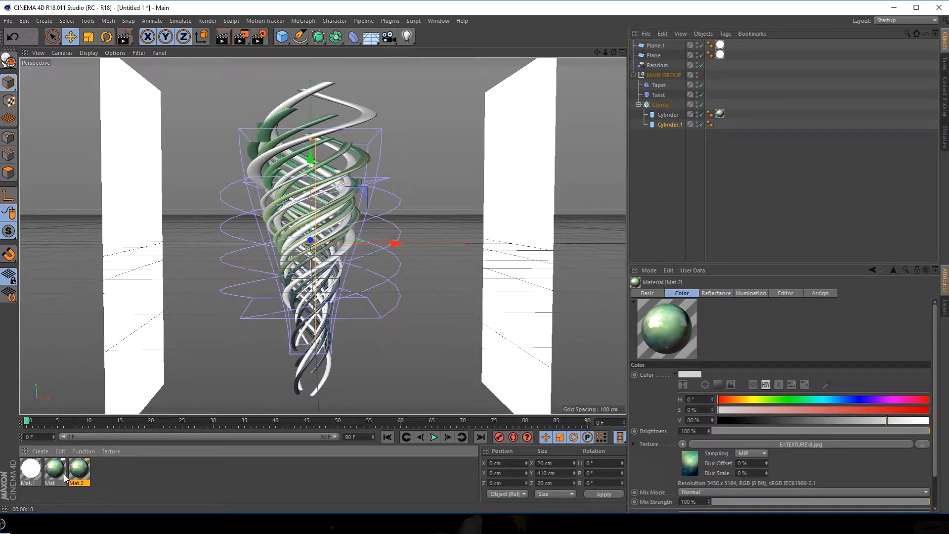
{"action": "double_click", "coordinate": [79, 472]}
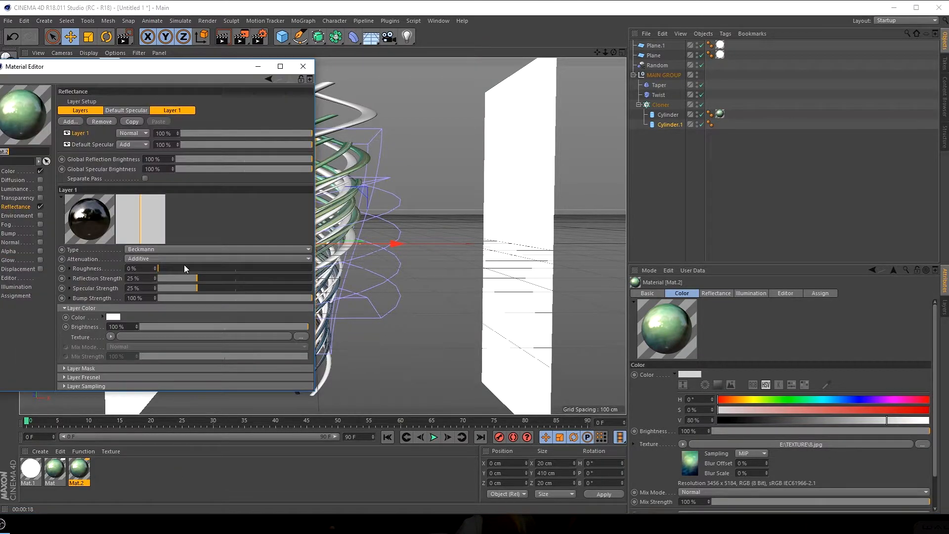
{"action": "left_click", "coordinate": [9, 171]}
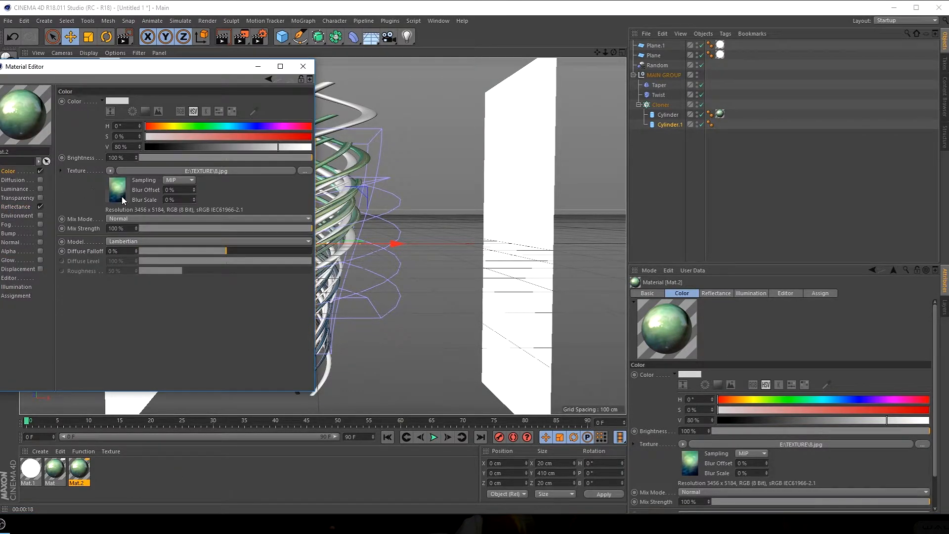
{"action": "left_click", "coordinate": [111, 171]}
{"action": "left_click", "coordinate": [154, 195]}
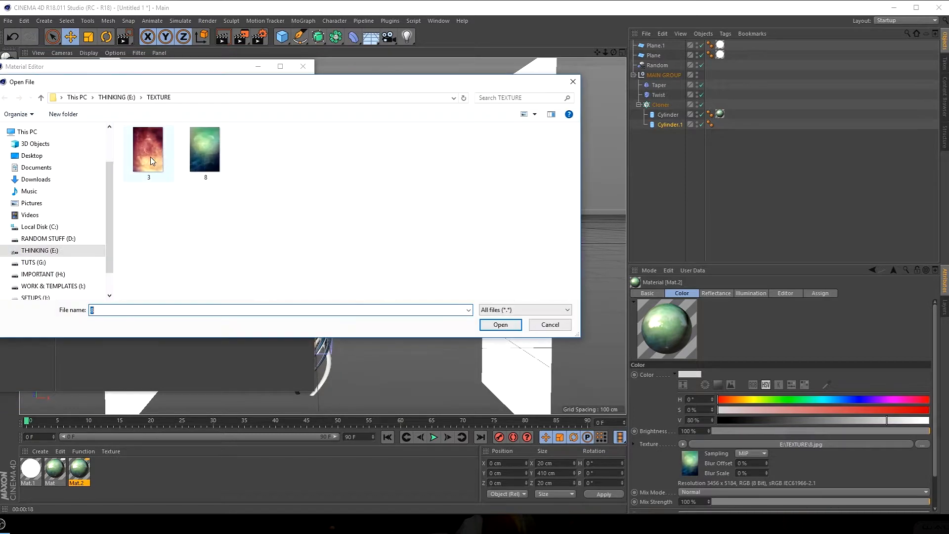
{"action": "left_click", "coordinate": [150, 150]}
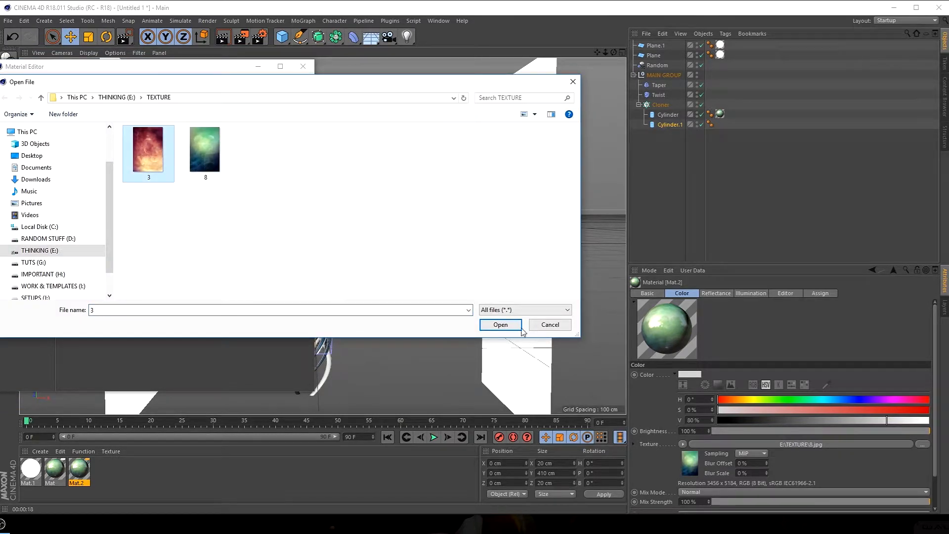
{"action": "left_click", "coordinate": [501, 324]}
{"action": "left_click", "coordinate": [532, 295]}
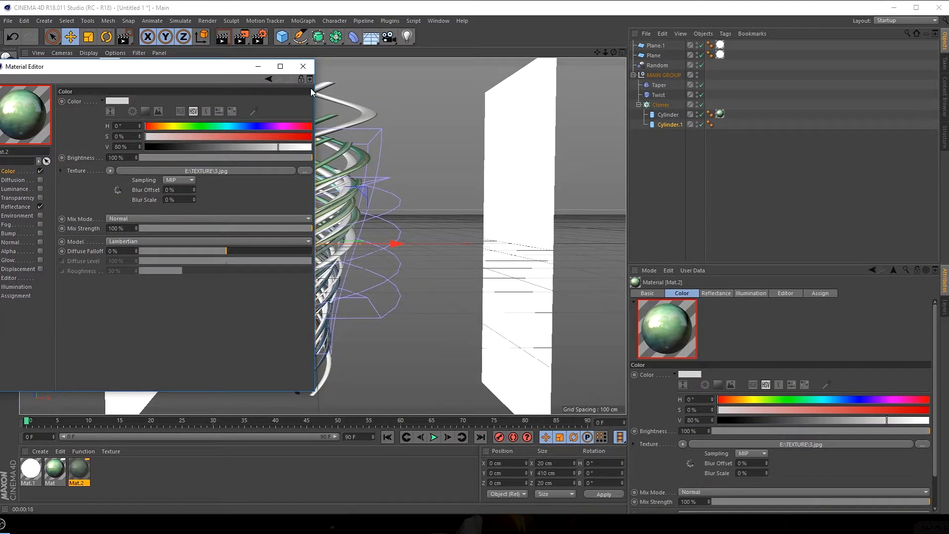
{"action": "left_click", "coordinate": [303, 69]}
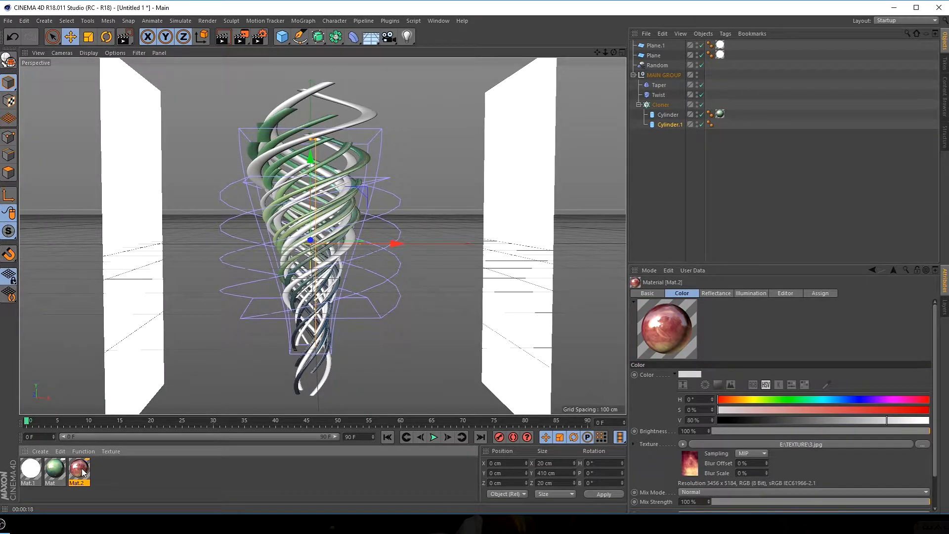
{"action": "left_click_drag", "start_coordinate": [667, 166], "coordinate": [672, 125]}
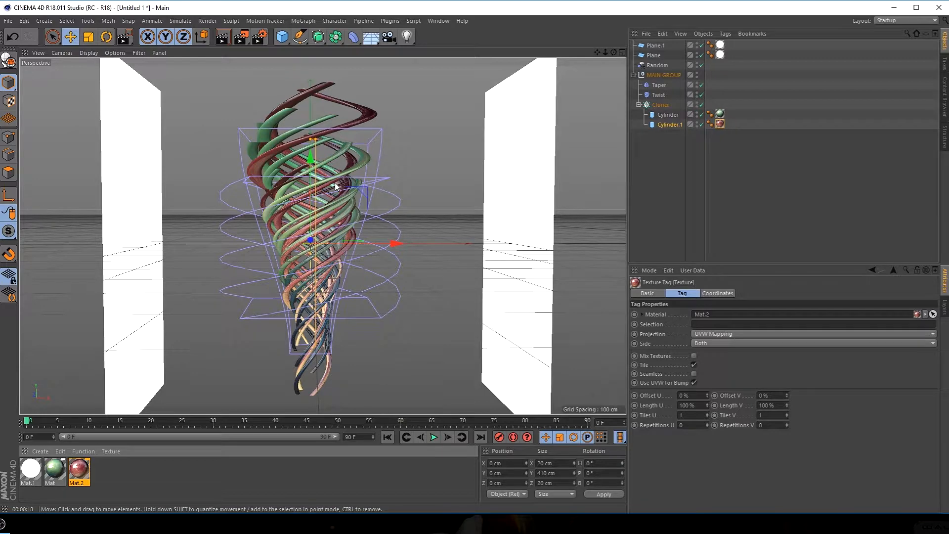
Set the Cloner's Count to 40 and its Radius to 88 cm
{"action": "left_click", "coordinate": [668, 114]}
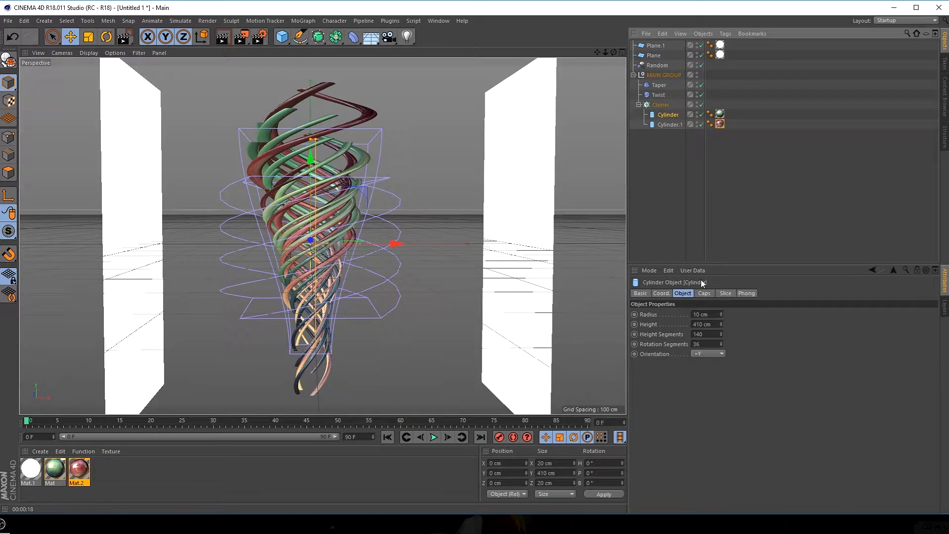
{"action": "left_click", "coordinate": [658, 103]}
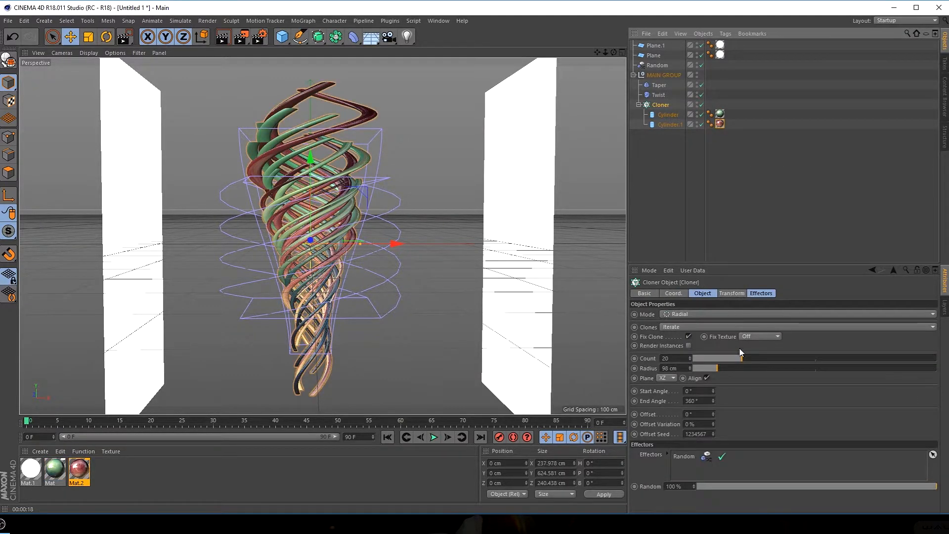
{"action": "left_click_drag", "start_coordinate": [749, 360], "coordinate": [791, 339]}
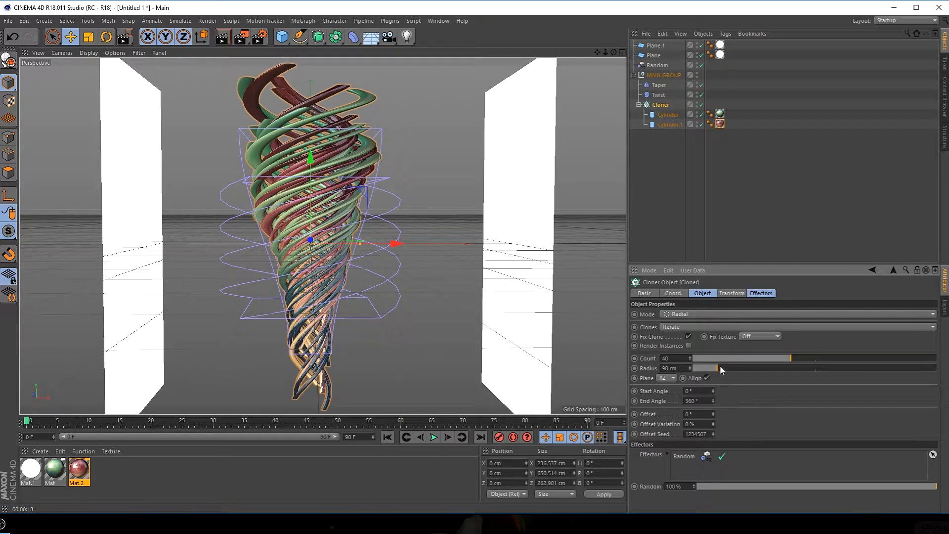
{"action": "mouse_move", "coordinate": [722, 371]}
{"action": "left_mouse_down"}
{"action": "mouse_move", "coordinate": [747, 370]}
{"action": "mouse_move", "coordinate": [700, 375]}
{"action": "left_mouse_up"}
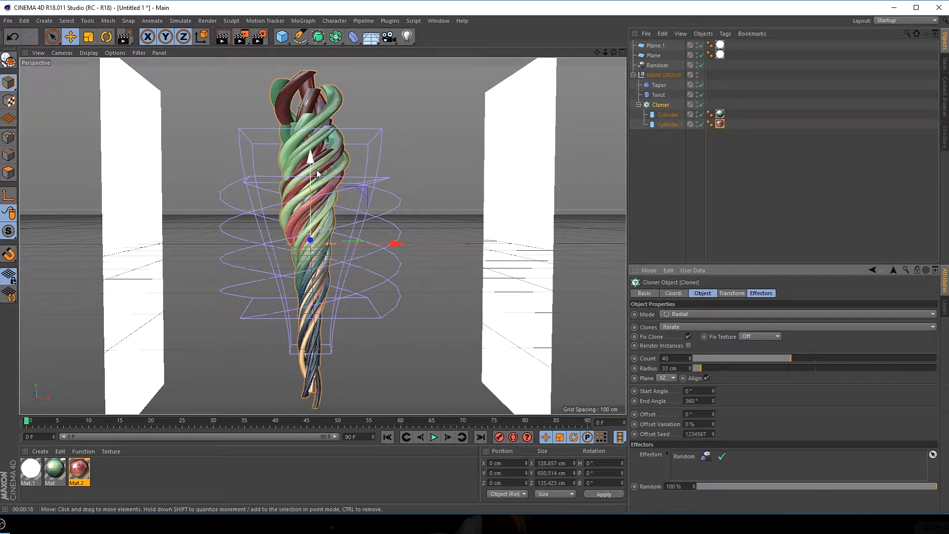
{"action": "left_click_drag", "start_coordinate": [704, 373], "coordinate": [716, 363]}
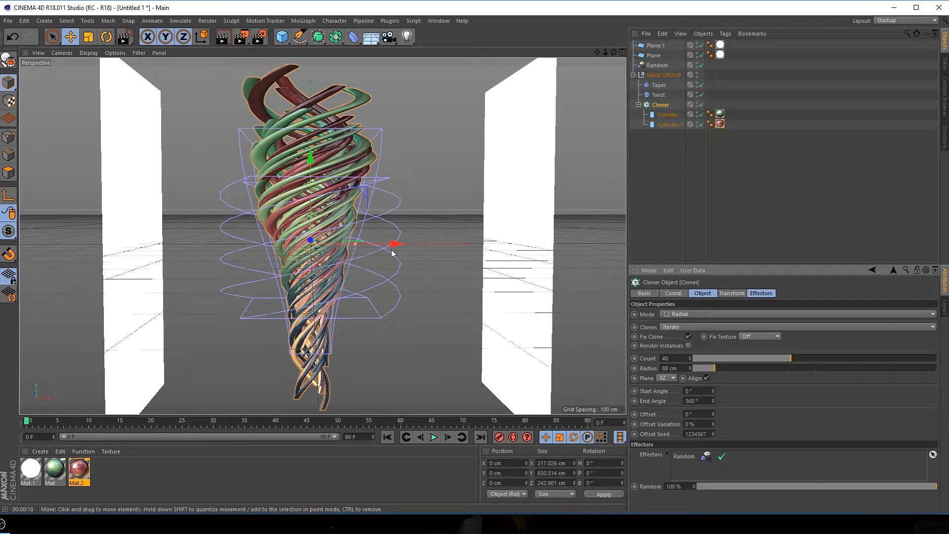
{"action": "right_click_drag", "start_coordinate": [321, 206], "coordinate": [319, 206], "text": "alt"}
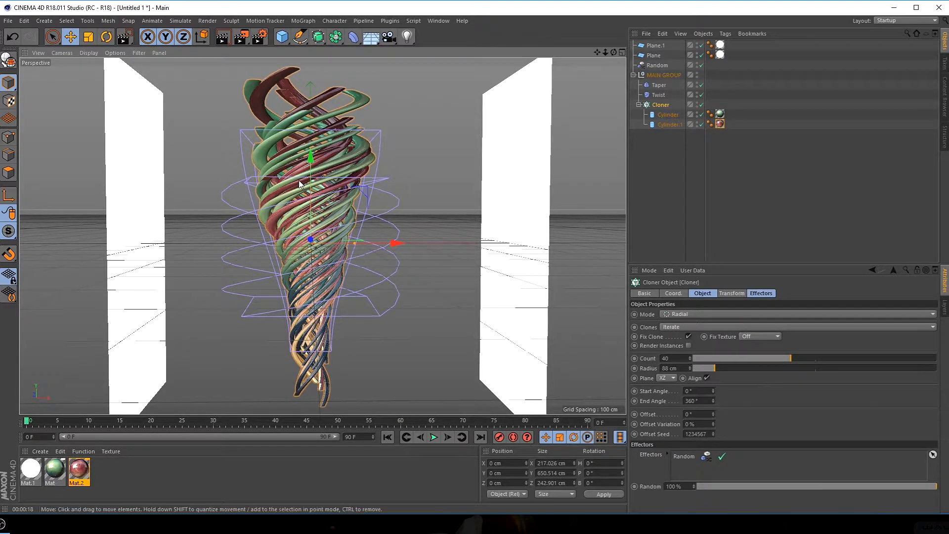
Set the render output to save as Tornado in the E:\TEXTURE folder
{"action": "left_click", "coordinate": [260, 39]}
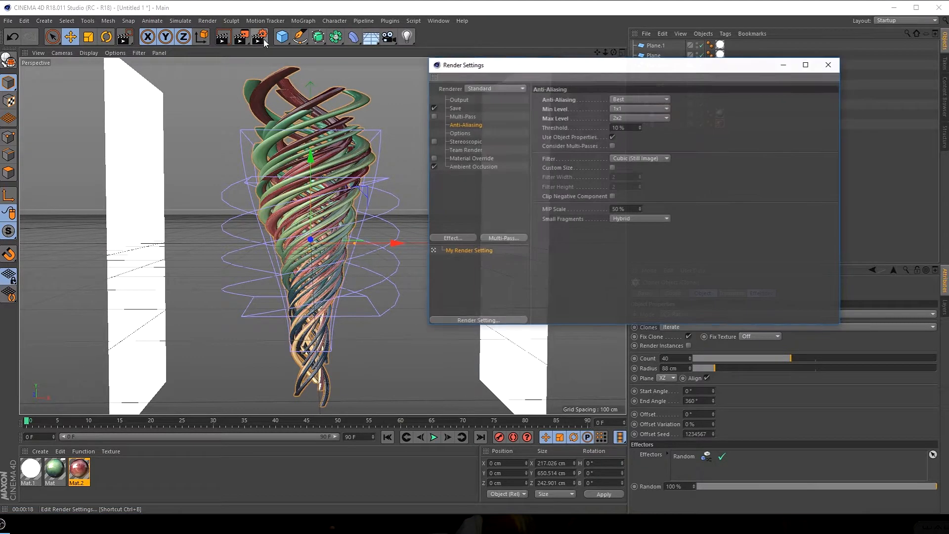
{"action": "left_click", "coordinate": [459, 100]}
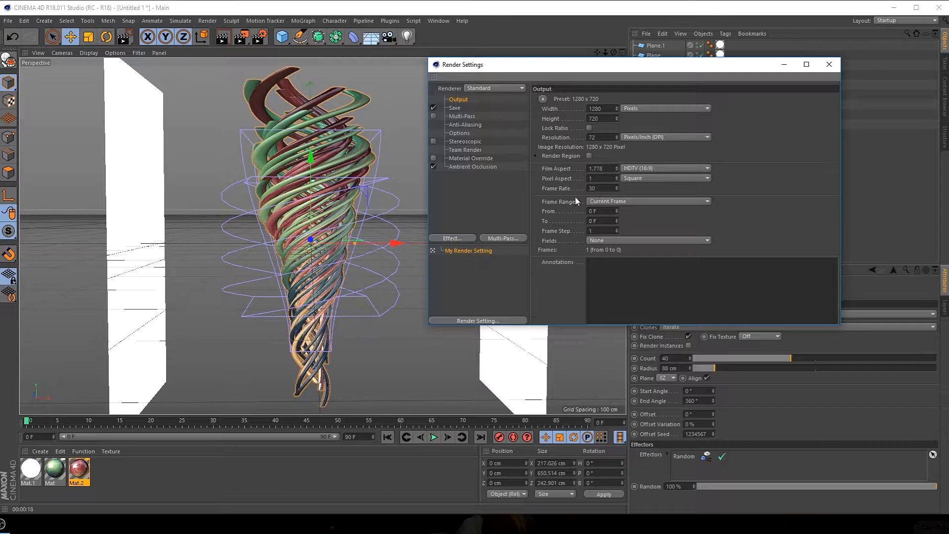
{"action": "left_click", "coordinate": [454, 108]}
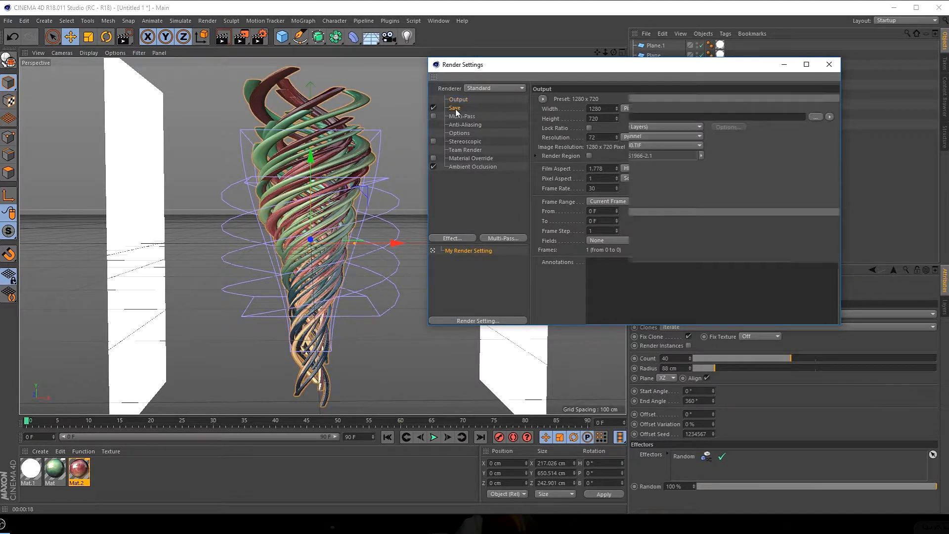
{"action": "left_click", "coordinate": [816, 118]}
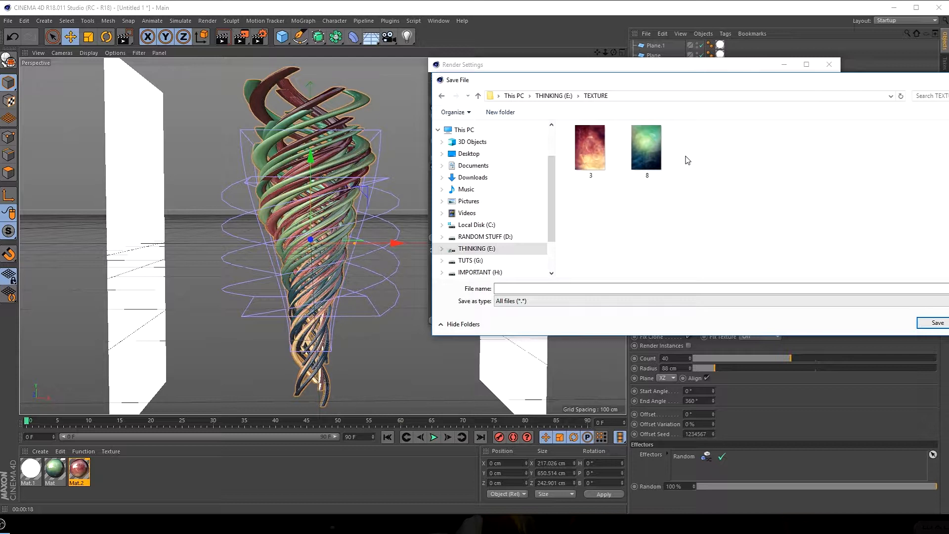
{"action": "left_click", "coordinate": [513, 287]}
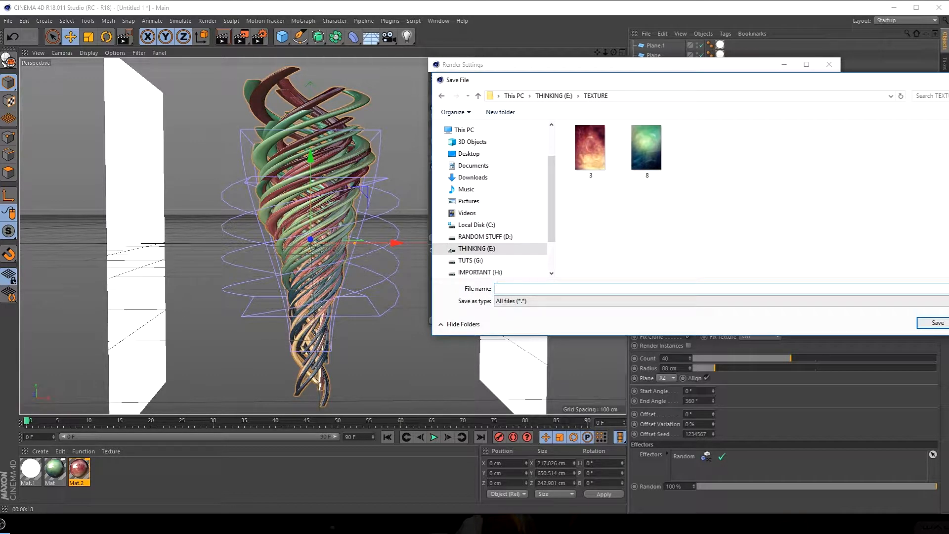
{"action": "type", "text": "Tornado"}
{"action": "key", "text": "Return"}
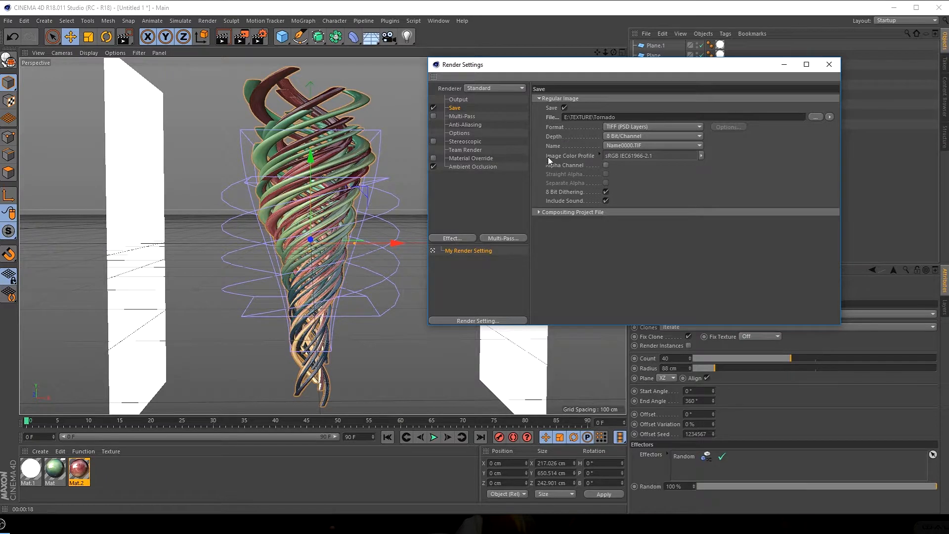
Set the render's save format to PNG with Alpha Channel enabled, and close the render settings
{"action": "left_click", "coordinate": [642, 130]}
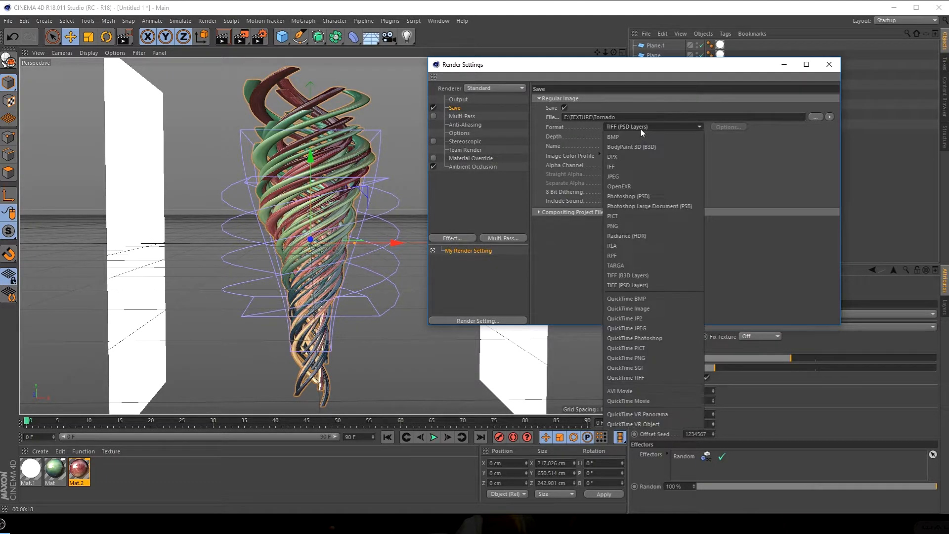
{"action": "left_click", "coordinate": [626, 226]}
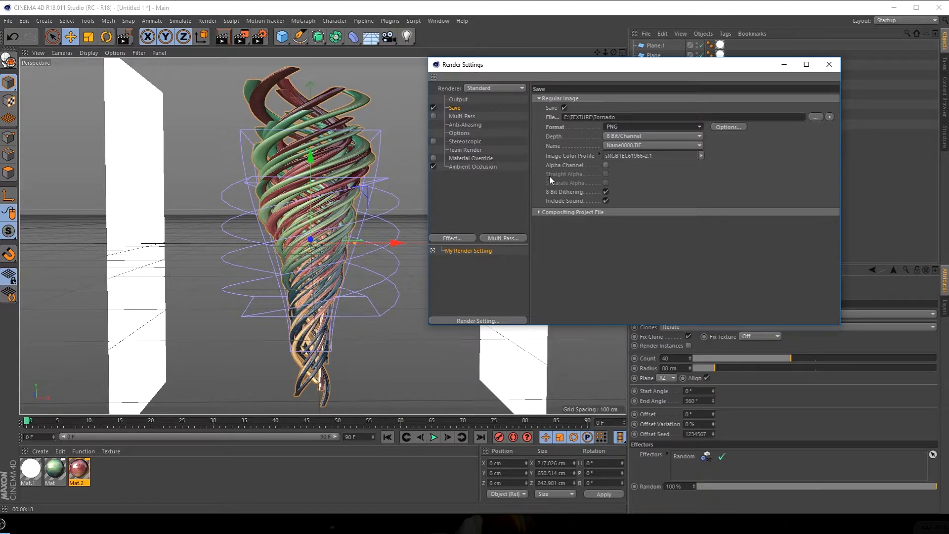
{"action": "left_click", "coordinate": [606, 165]}
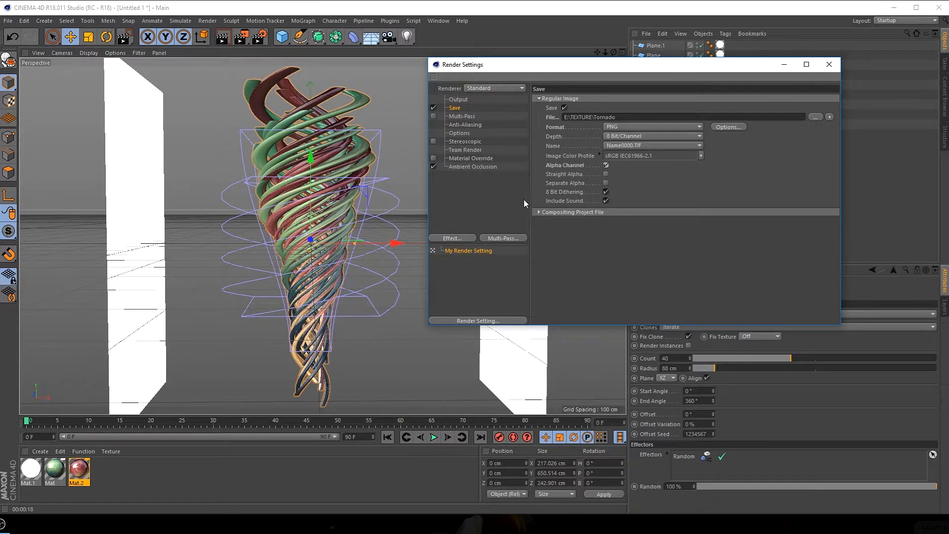
{"action": "left_click", "coordinate": [830, 69]}
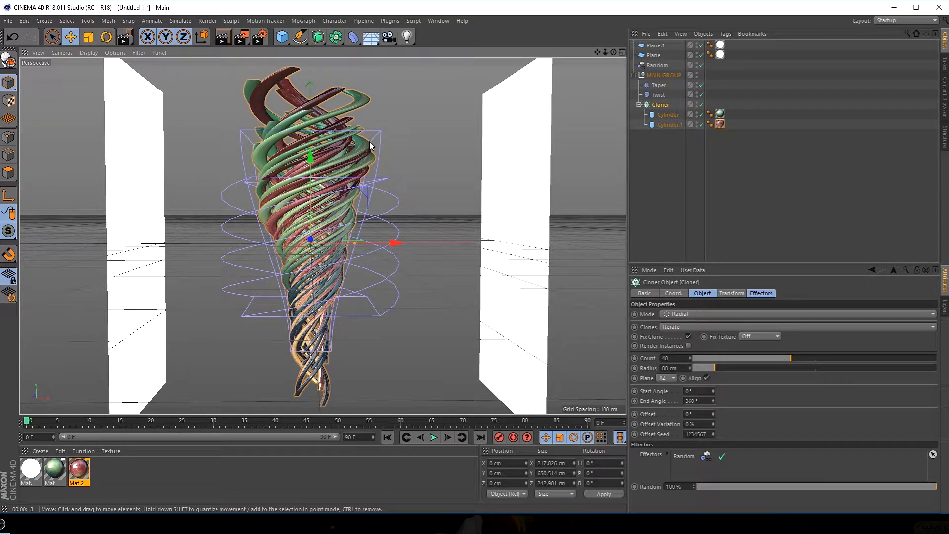
Add a Compositing tag to Plane.1 and disable its Seen by Camera option
{"action": "left_click", "coordinate": [537, 146]}
{"action": "left_click", "coordinate": [146, 188]}
{"action": "left_click", "coordinate": [533, 169]}
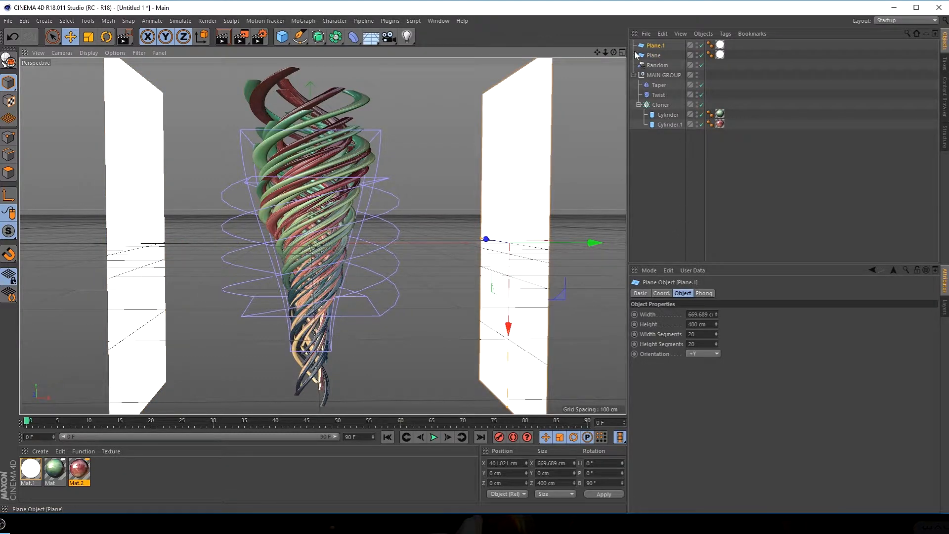
{"action": "left_click", "coordinate": [660, 46]}
{"action": "right_click", "coordinate": [661, 46]}
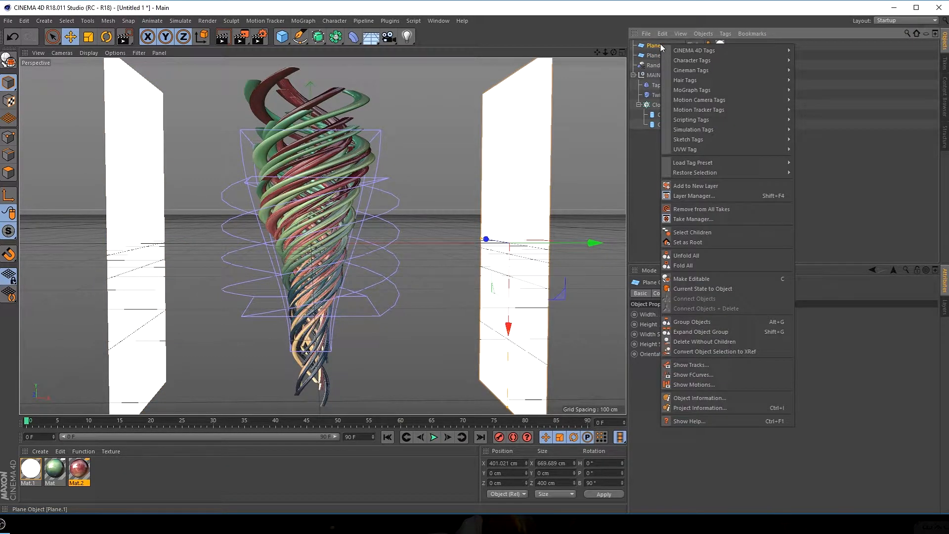
{"action": "mouse_move", "coordinate": [686, 52]}
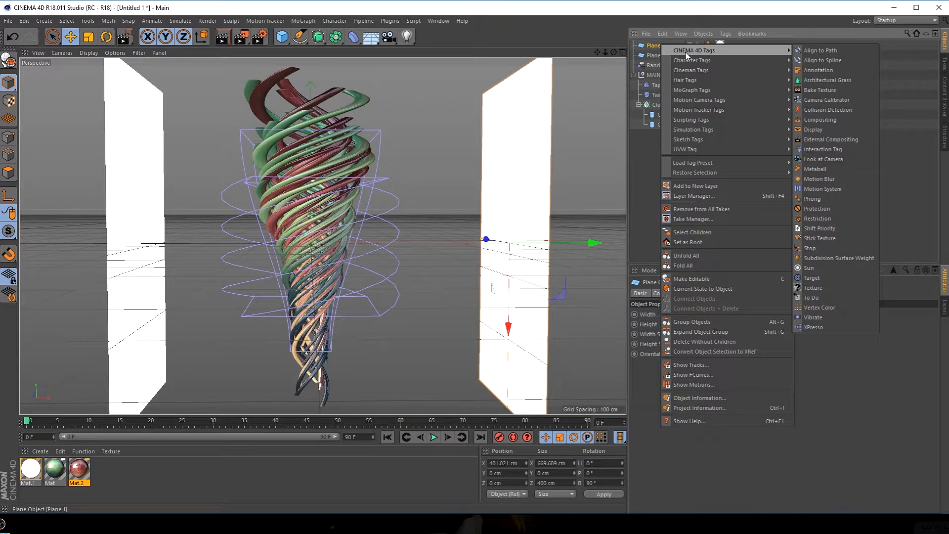
{"action": "left_click", "coordinate": [819, 121]}
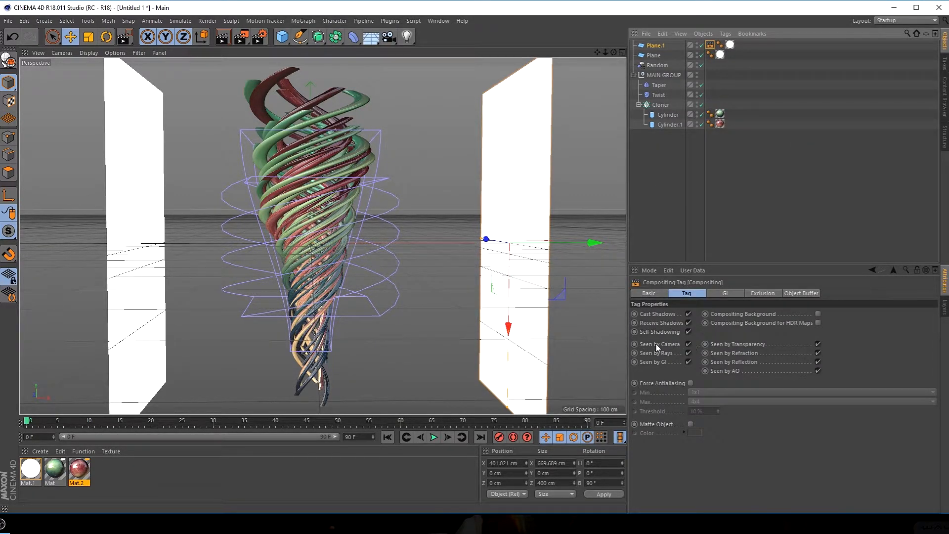
{"action": "left_click", "coordinate": [688, 344]}
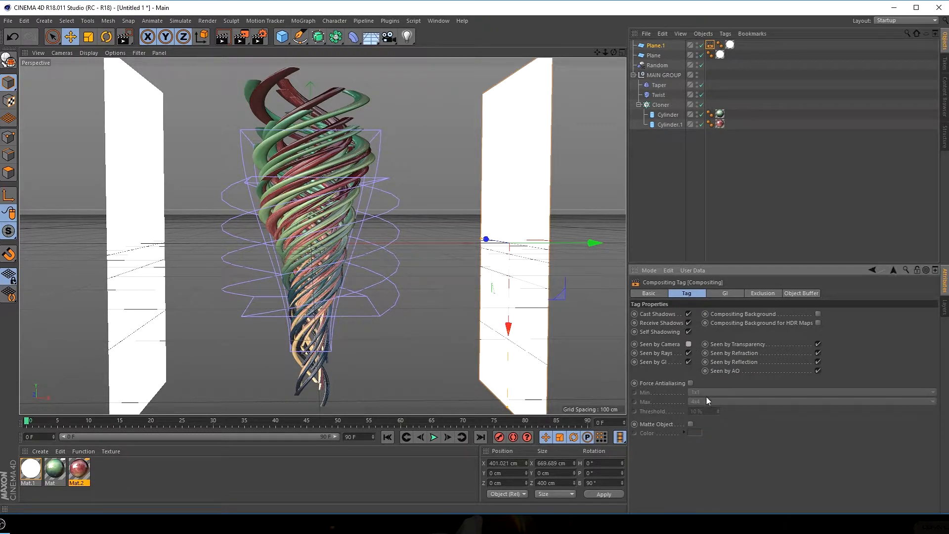
Render a small region over Plane.1 to check how it appears to the camera
{"action": "left_click", "coordinate": [221, 16]}
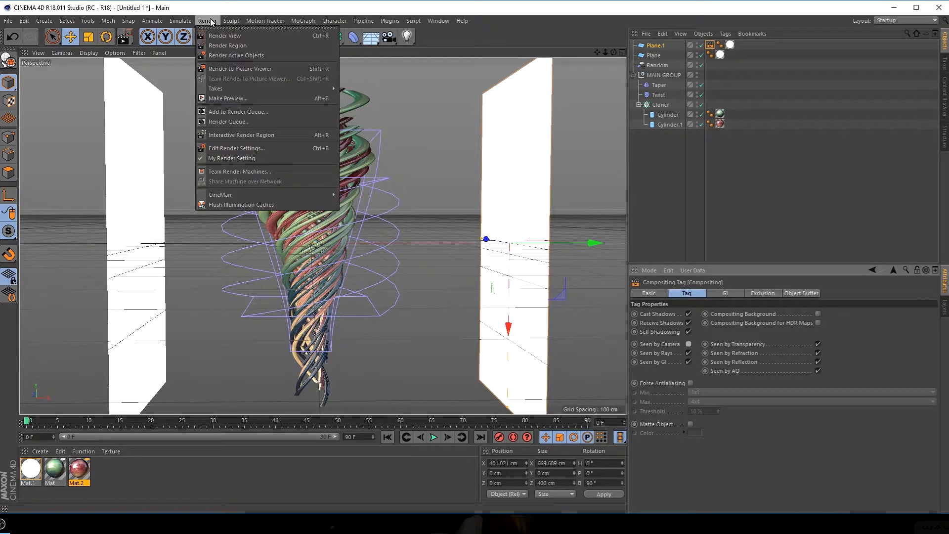
{"action": "left_click", "coordinate": [227, 49]}
{"action": "left_click_drag", "start_coordinate": [444, 152], "coordinate": [588, 194]}
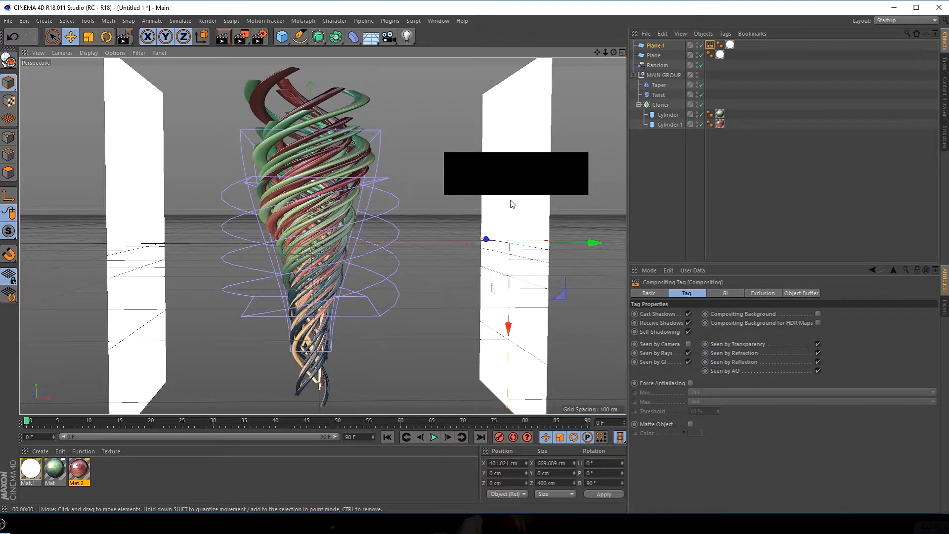
{"action": "left_click", "coordinate": [702, 153]}
Add a Compositing tag to the Plane object and disable its Seen by Camera option
{"action": "right_click", "coordinate": [651, 56]}
{"action": "mouse_move", "coordinate": [712, 63]}
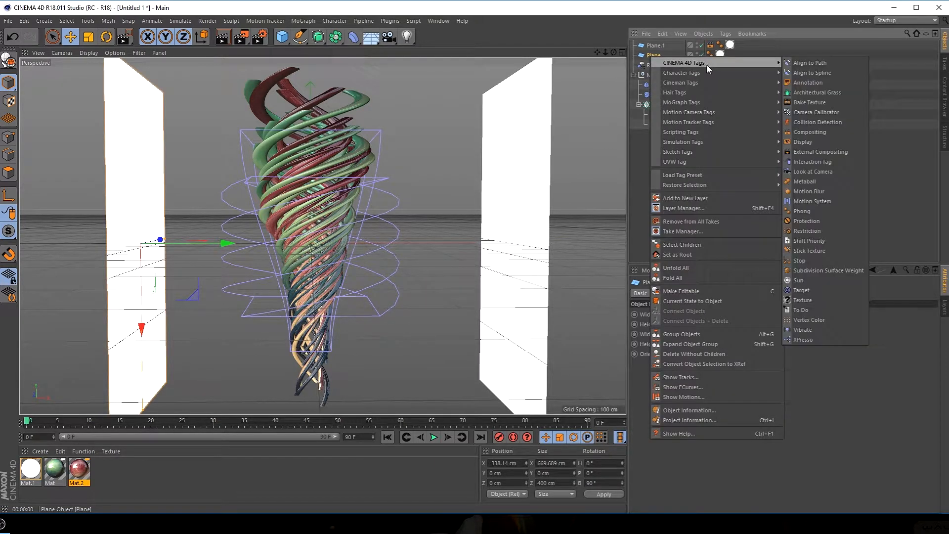
{"action": "left_click", "coordinate": [802, 132]}
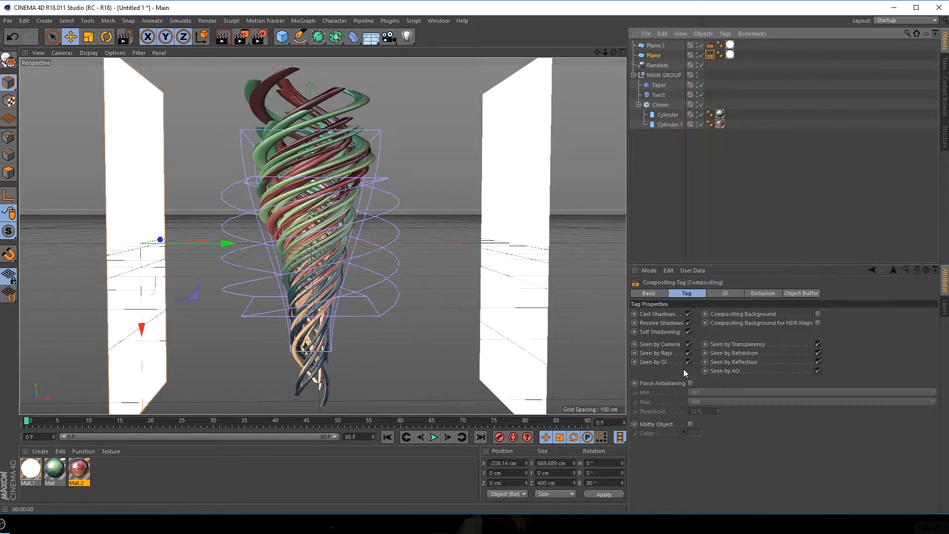
Render the scene to the Picture Viewer with nothing selected, and close the viewer once the render is complete
{"action": "left_click", "coordinate": [680, 254]}
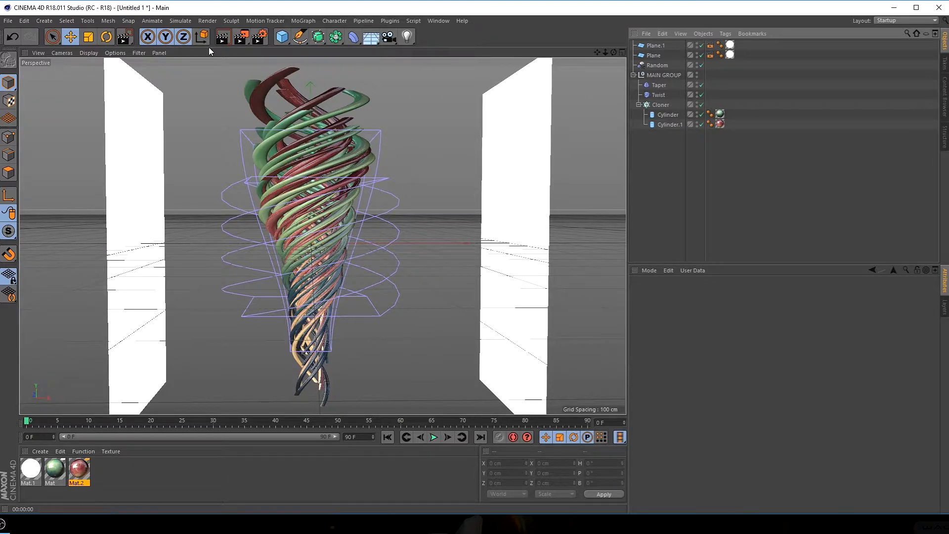
{"action": "left_click", "coordinate": [241, 37]}
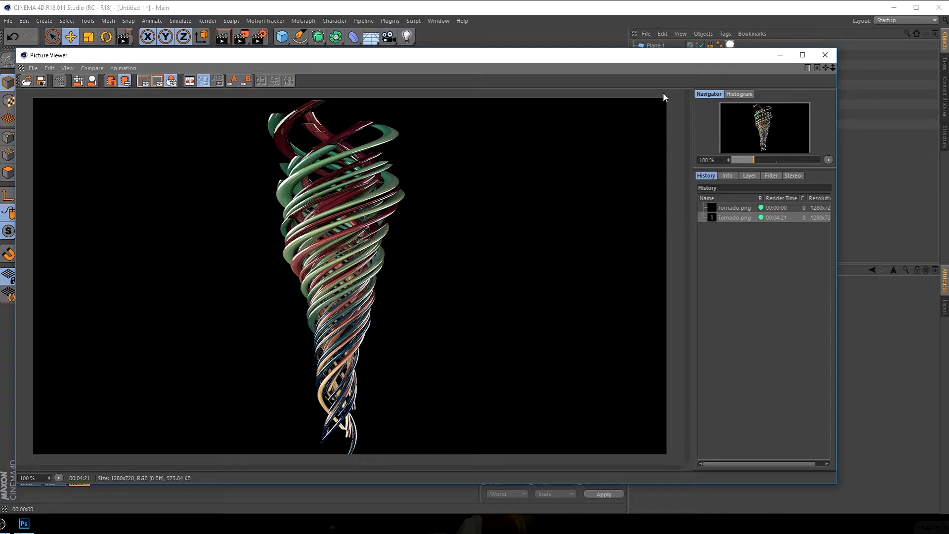
{"action": "left_click", "coordinate": [825, 55]}
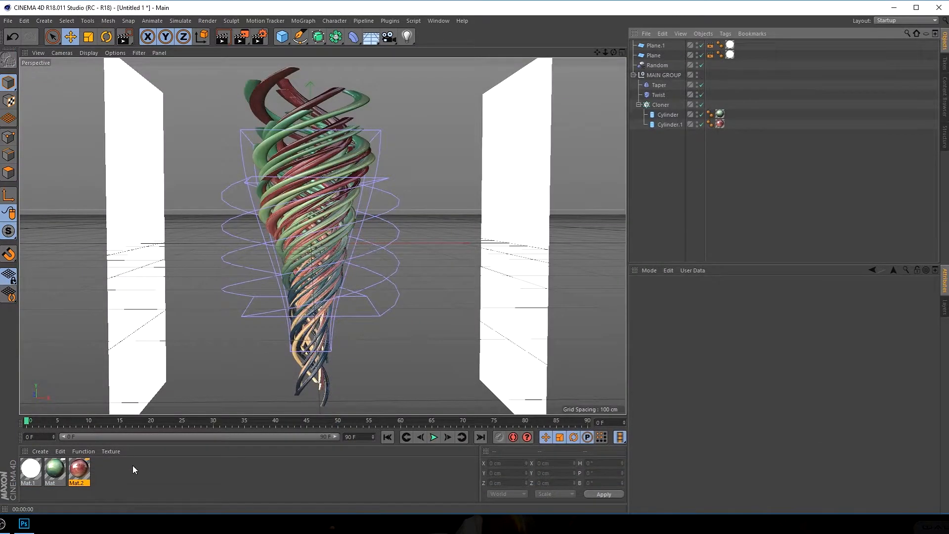
Switch to Photoshop and create a 1280 x 720 pixel document named Tornado at 150 pixels/inch
{"action": "left_click", "coordinate": [24, 524]}
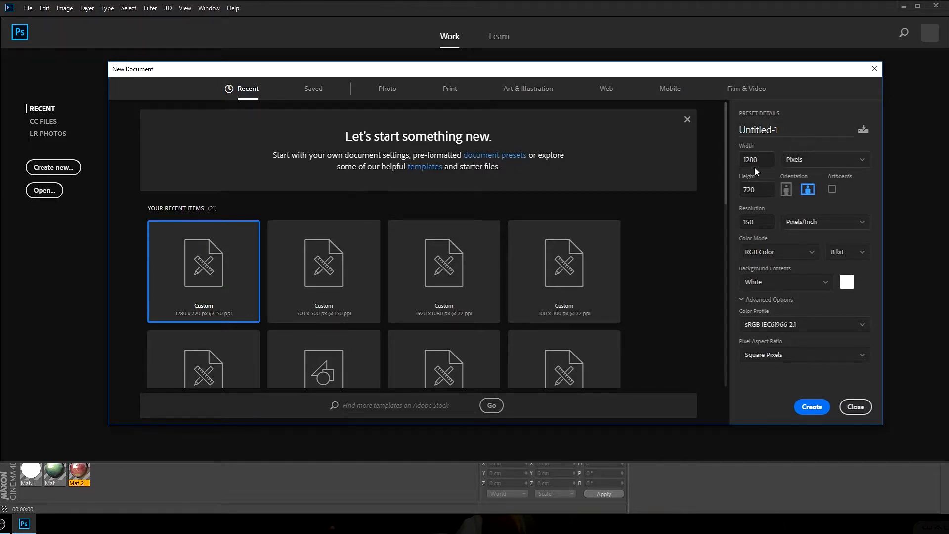
{"action": "left_click_drag", "start_coordinate": [758, 223], "coordinate": [722, 229]}
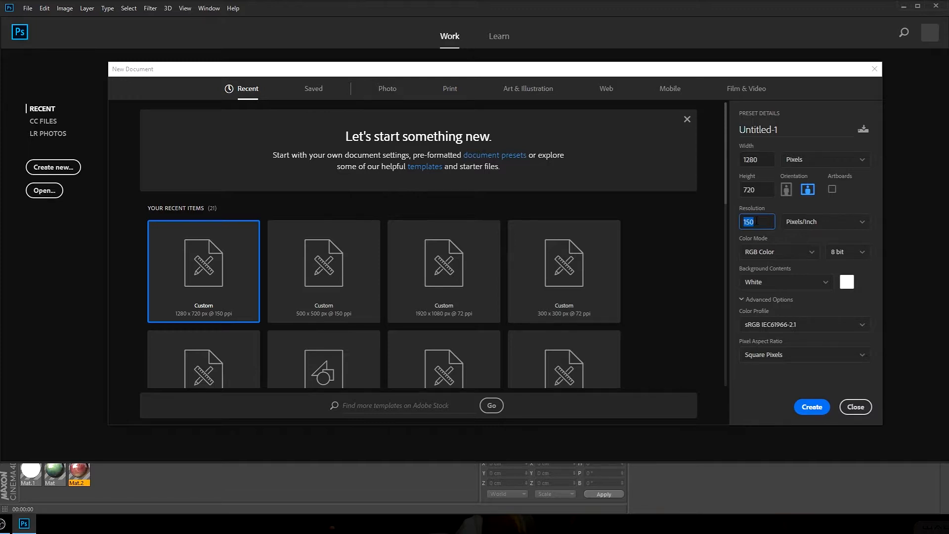
{"action": "left_click_drag", "start_coordinate": [791, 126], "coordinate": [712, 137]}
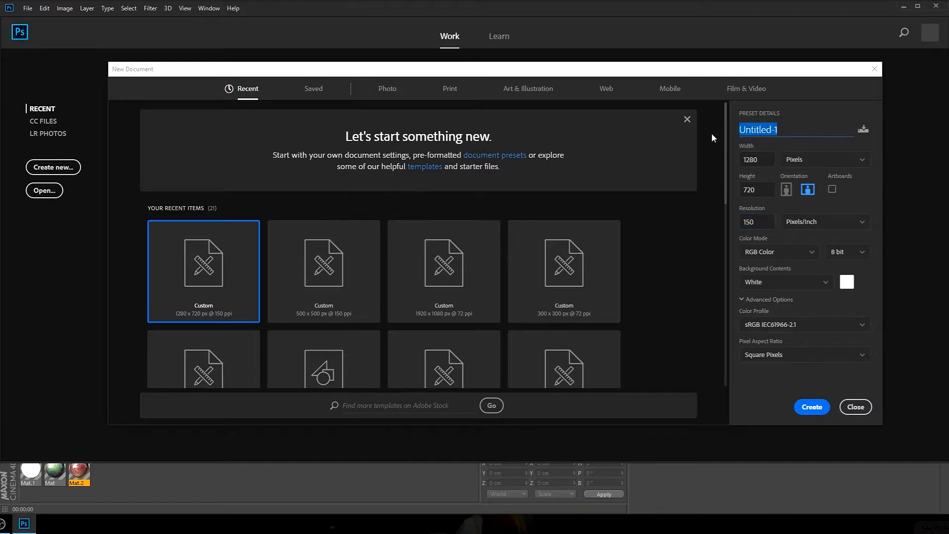
{"action": "type", "text": "Tor"}
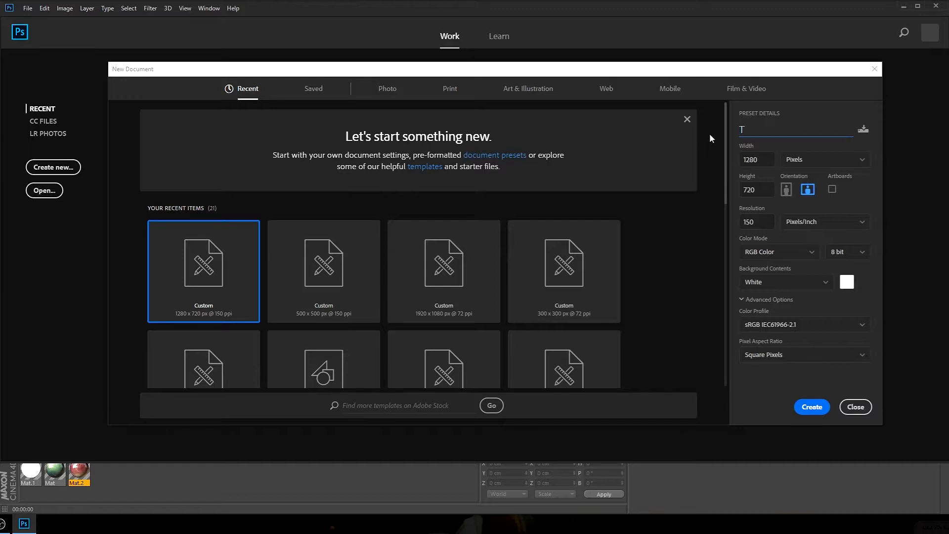
{"action": "type", "text": "nado"}
{"action": "left_click", "coordinate": [812, 407]}
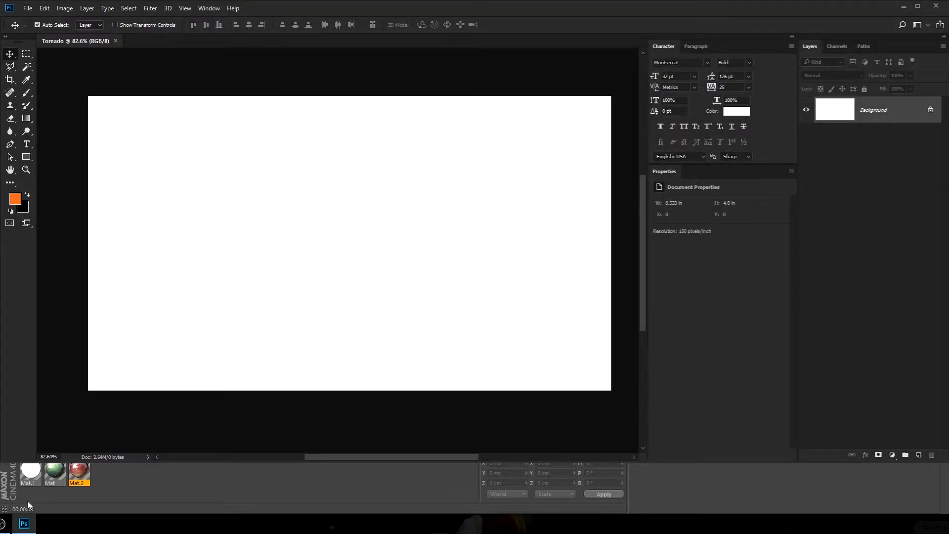
Place the Tornado image from the TEXTURE folder into the document, scaled down to about 40% around its centre
{"action": "key", "text": "alt+Tab"}
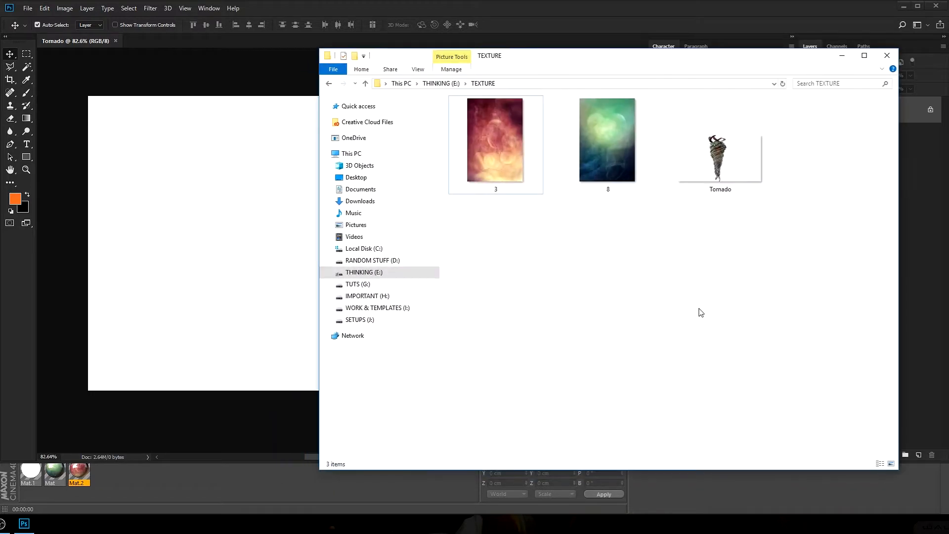
{"action": "left_click_drag", "start_coordinate": [721, 159], "coordinate": [209, 213]}
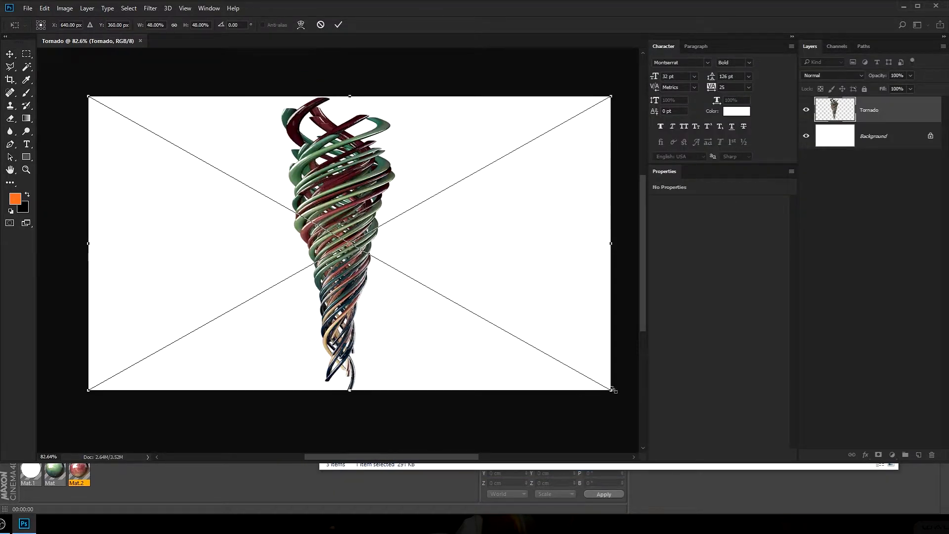
{"action": "left_click_drag", "start_coordinate": [611, 390], "coordinate": [569, 372], "text": "alt"}
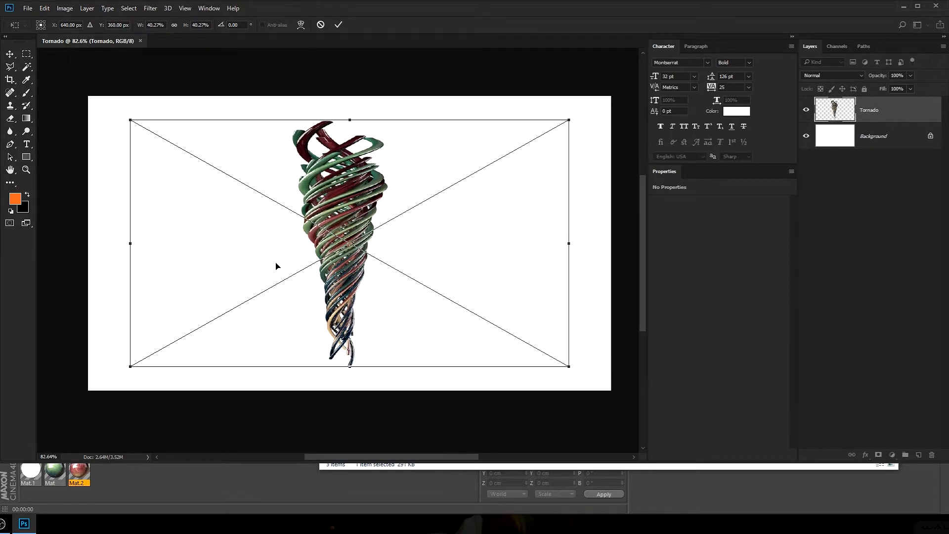
{"action": "left_click", "coordinate": [338, 24]}
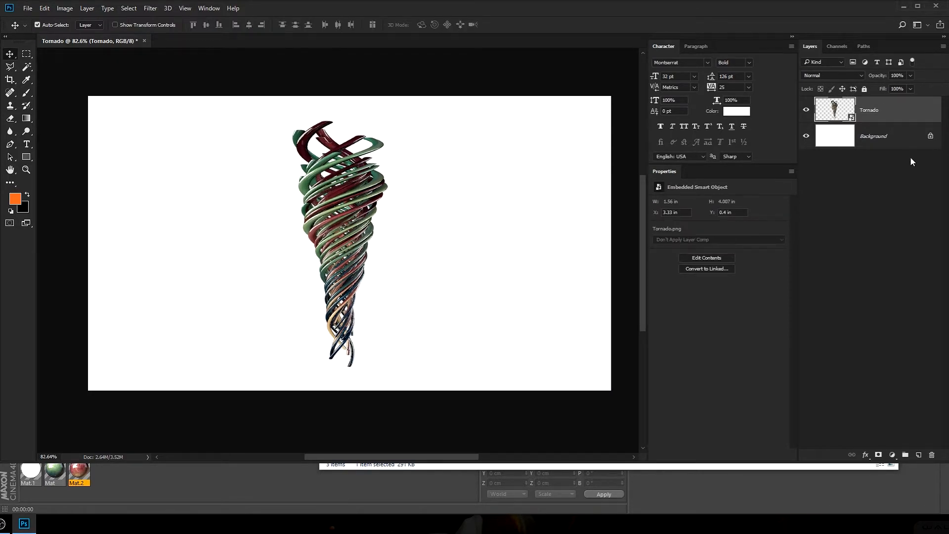
Fill the Background layer with a very dark gray background color
{"action": "left_click", "coordinate": [849, 142]}
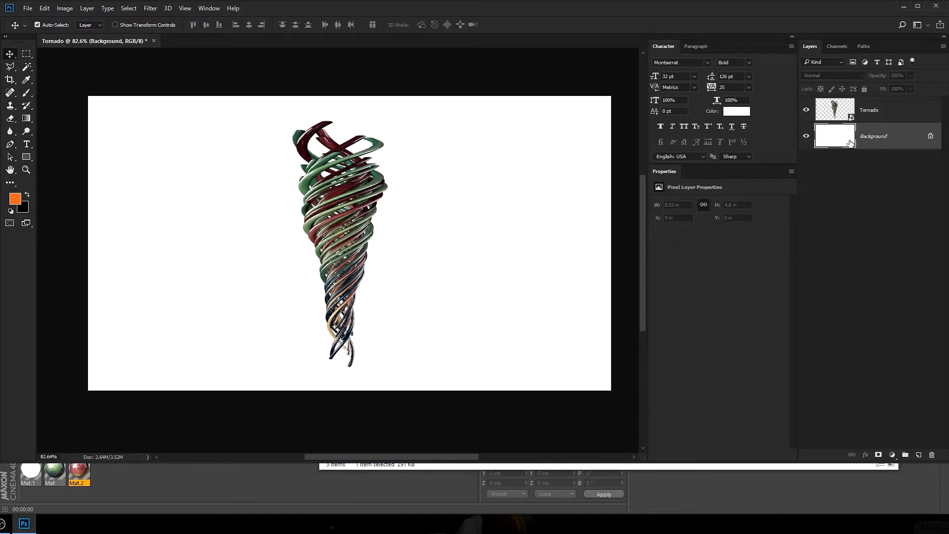
{"action": "left_click", "coordinate": [25, 209]}
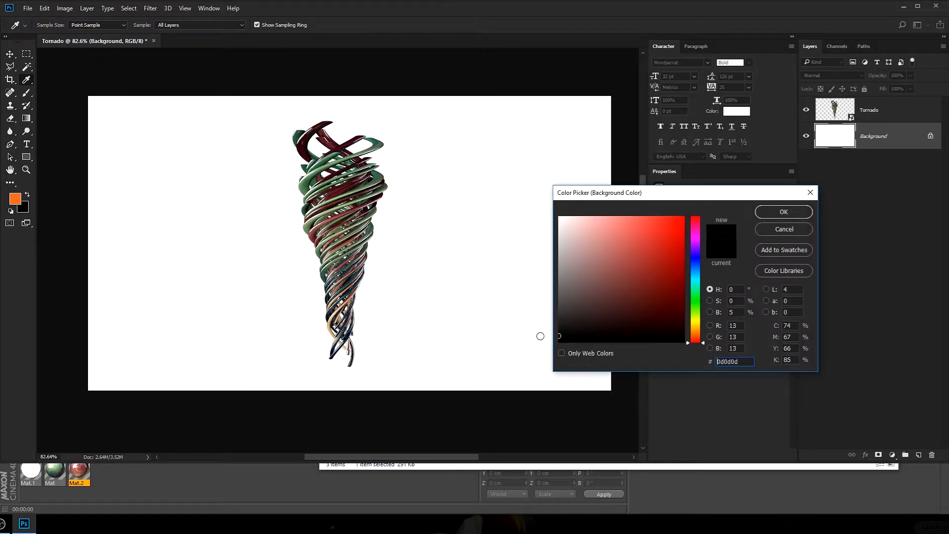
{"action": "left_click", "coordinate": [782, 212]}
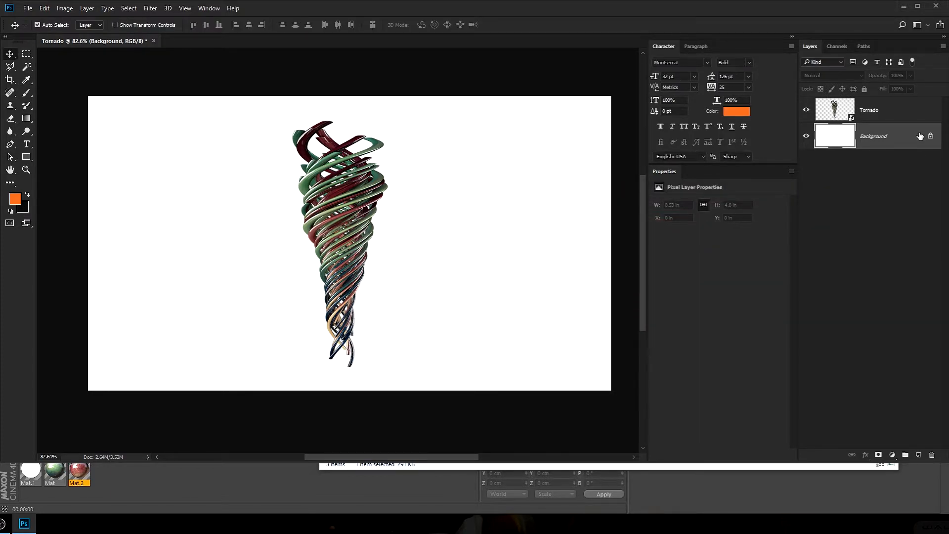
{"action": "key", "text": "ctrl+BackSpace"}
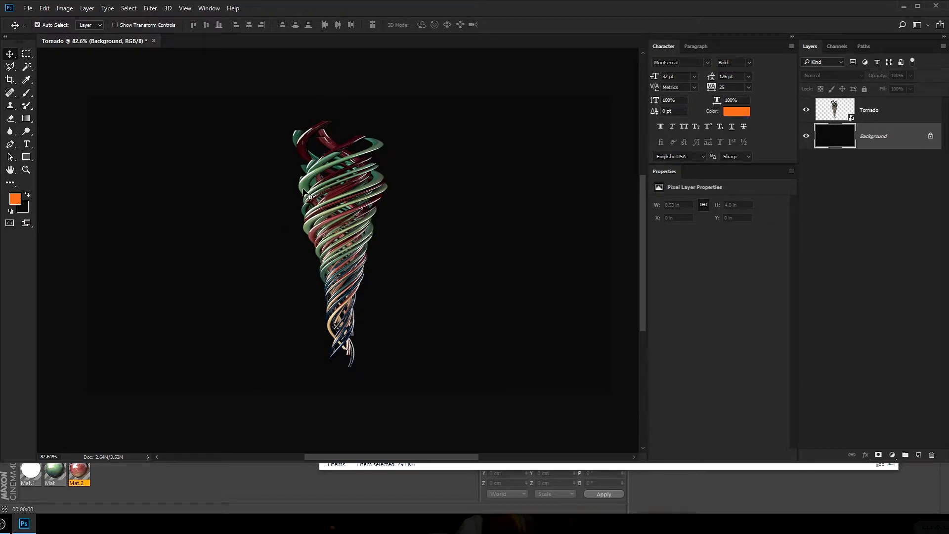
Change the background color to pure black and refill the Background layer with it
{"action": "left_click", "coordinate": [23, 208]}
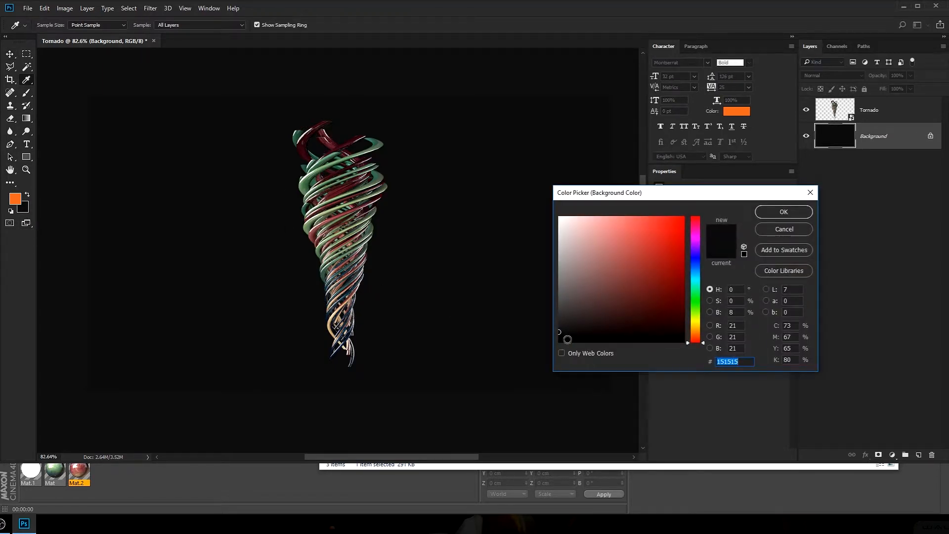
{"action": "left_click", "coordinate": [784, 229]}
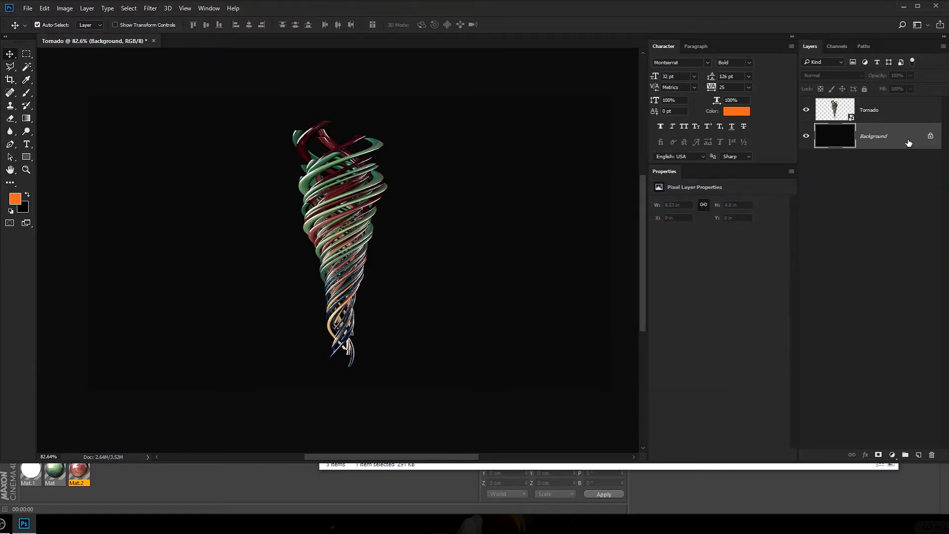
{"action": "key", "text": "ctrl+BackSpace"}
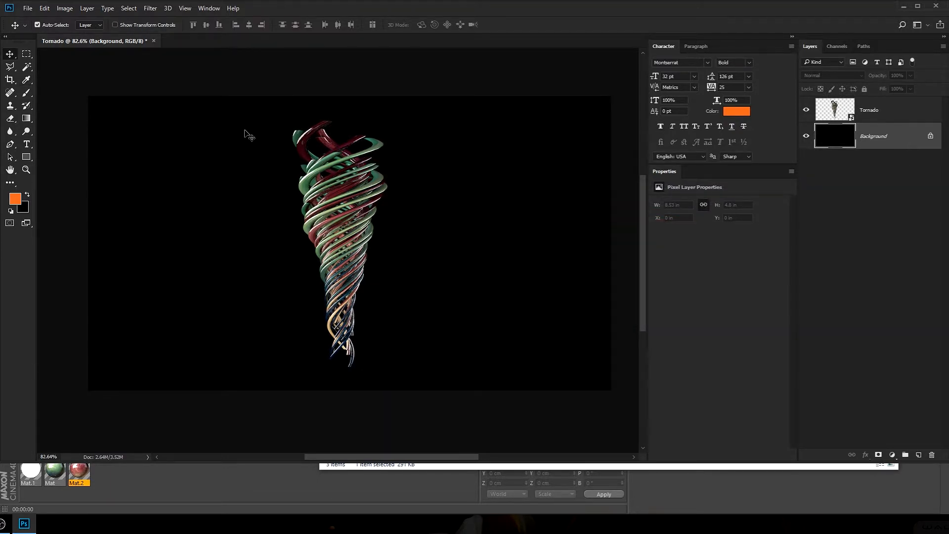
Add a Curves adjustment above the Tornado layer and shape an S-curve through about 99/84 and 167/175 (input/output)
{"action": "left_click", "coordinate": [883, 118]}
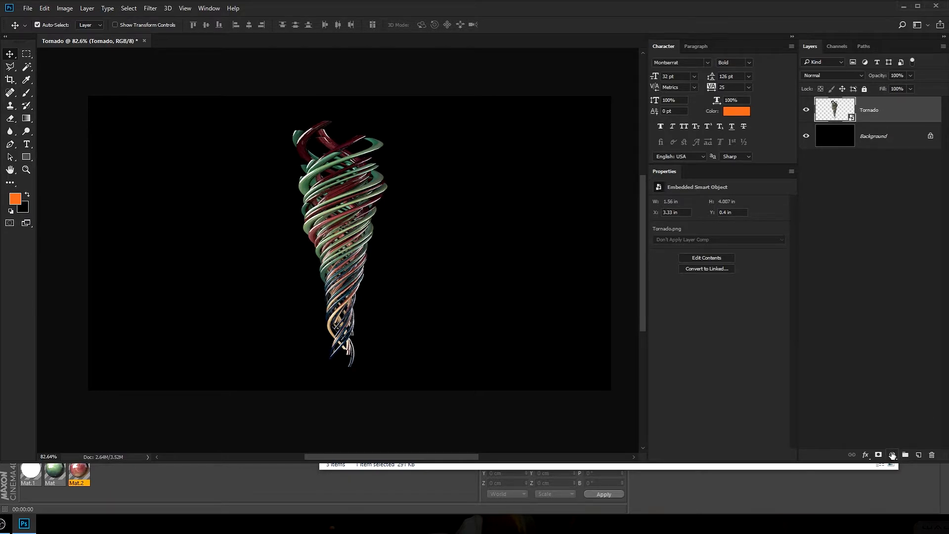
{"action": "left_click", "coordinate": [892, 455]}
{"action": "left_click", "coordinate": [905, 303]}
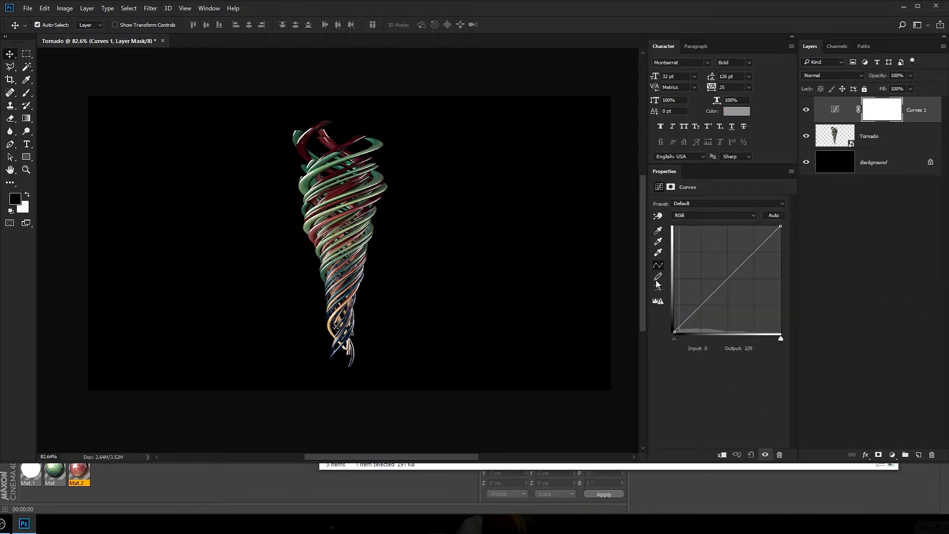
{"action": "left_click_drag", "start_coordinate": [708, 298], "coordinate": [716, 296]}
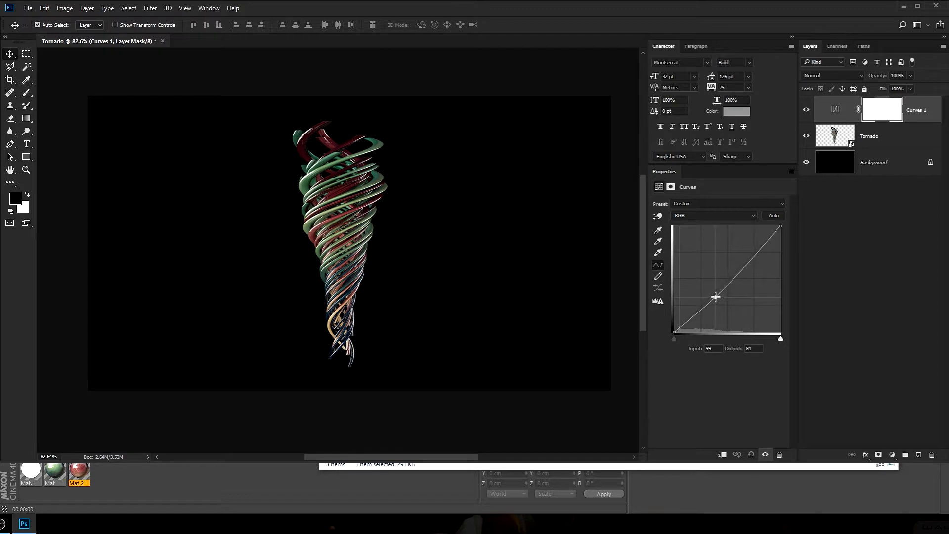
{"action": "left_click_drag", "start_coordinate": [743, 267], "coordinate": [744, 259]}
{"action": "scroll", "coordinate": [347, 221], "scroll_direction": "up", "scroll_amount": 3, "text": "alt"}
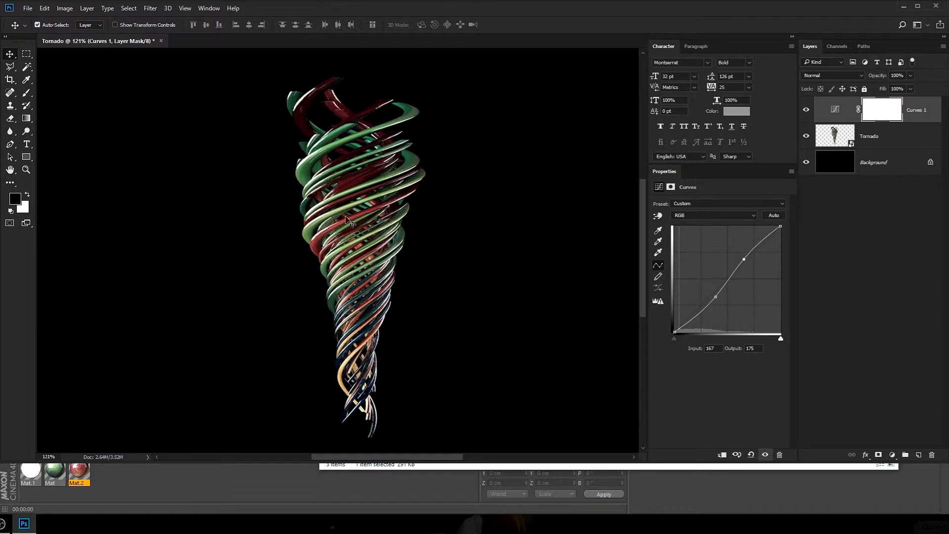
{"action": "left_click_drag", "start_coordinate": [376, 231], "coordinate": [348, 228]}
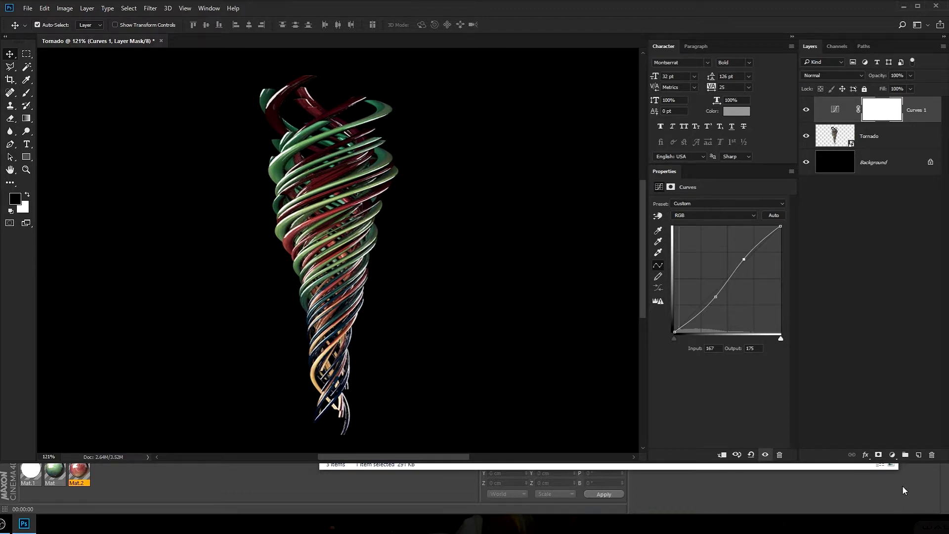
Add a Gradient Map adjustment layer above Curves 1 using the Violet, Orange preset
{"action": "left_click", "coordinate": [892, 456]}
{"action": "left_click", "coordinate": [915, 435]}
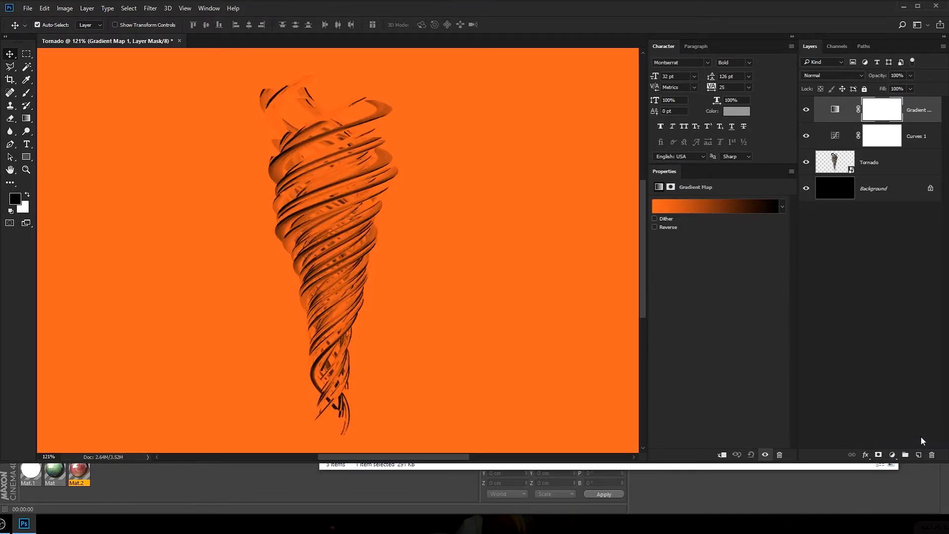
{"action": "left_click", "coordinate": [684, 210]}
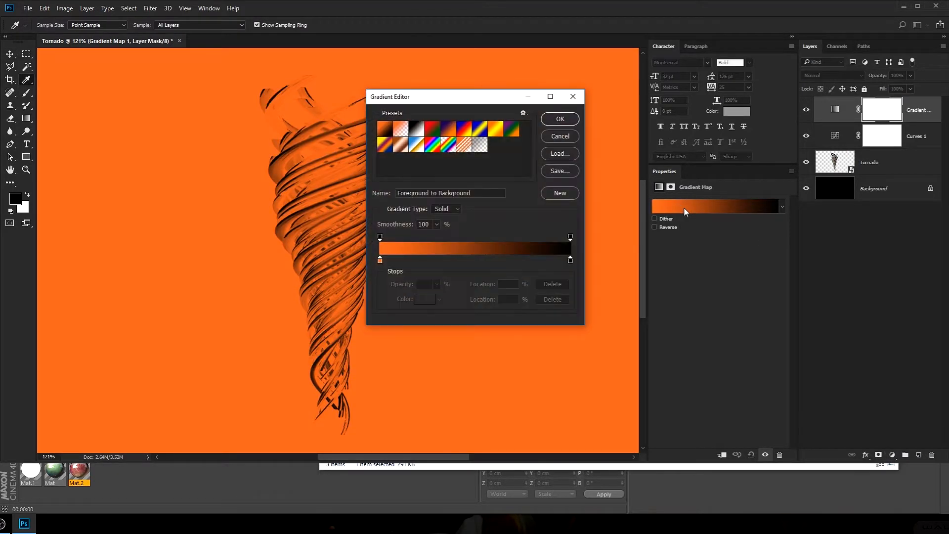
{"action": "left_click", "coordinate": [445, 133]}
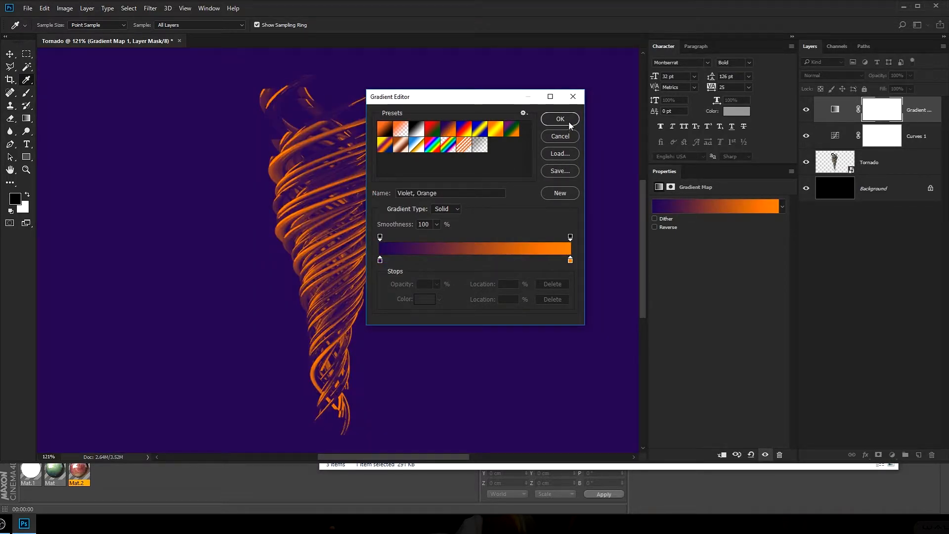
{"action": "left_click", "coordinate": [560, 119]}
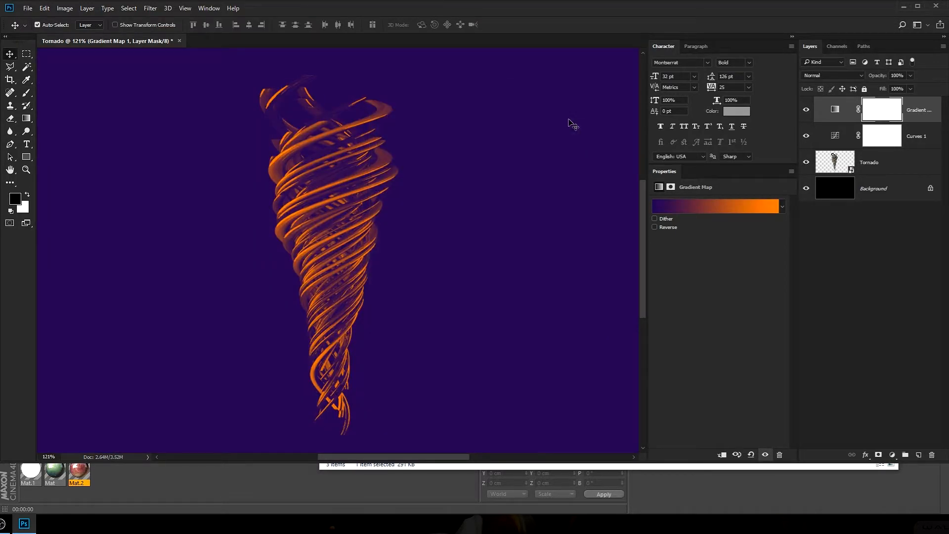
Set the Gradient Map layer's blend mode to Soft Light and its opacity to 30%
{"action": "left_click", "coordinate": [845, 77]}
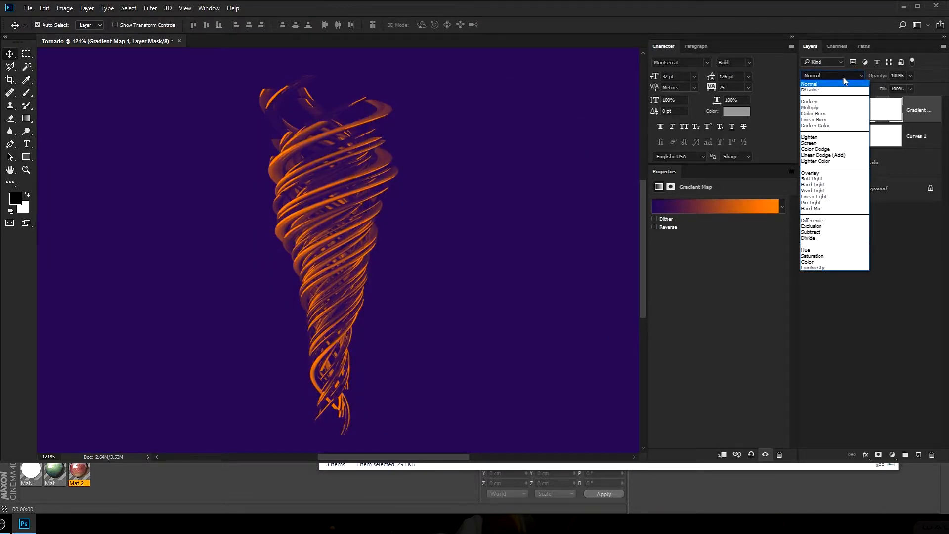
{"action": "left_click", "coordinate": [822, 178]}
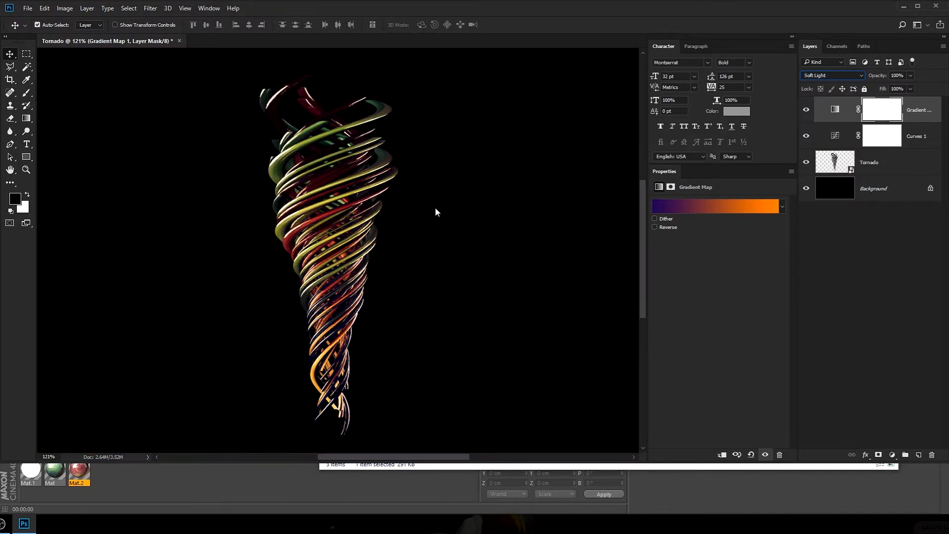
{"action": "left_click", "coordinate": [921, 112]}
{"action": "left_click", "coordinate": [874, 87]}
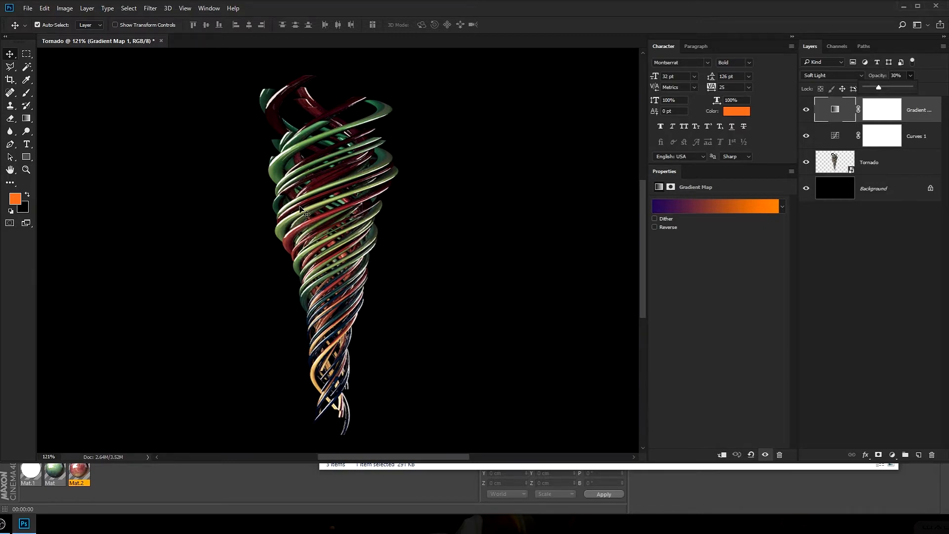
Compare the tornado's colors with the Gradient Map layer shown and hidden, leave it visible, and deselect the layers
{"action": "left_click", "coordinate": [809, 109]}
{"action": "left_click", "coordinate": [810, 109]}
{"action": "left_click", "coordinate": [810, 109]}
{"action": "left_click", "coordinate": [810, 109]}
{"action": "left_click", "coordinate": [810, 109]}
{"action": "left_click", "coordinate": [809, 109]}
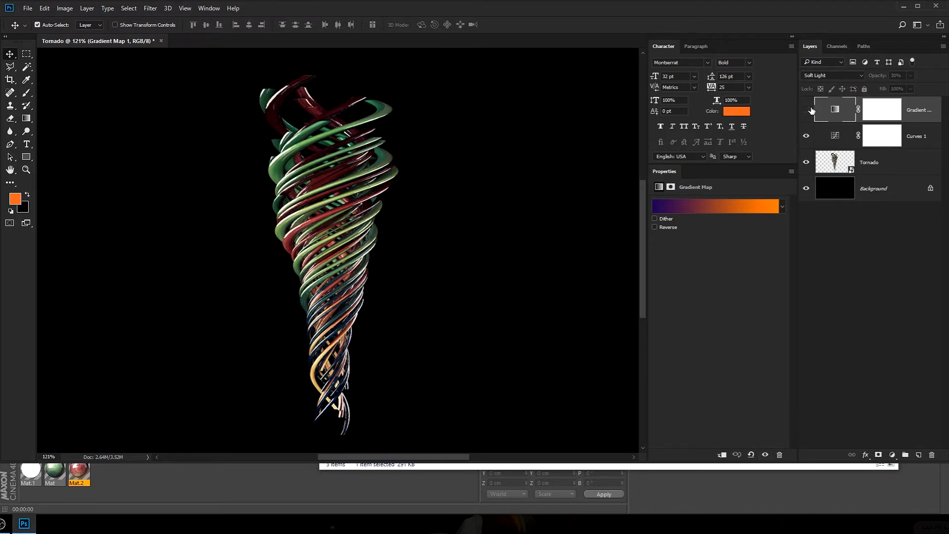
{"action": "left_click", "coordinate": [809, 108]}
{"action": "left_click", "coordinate": [849, 270]}
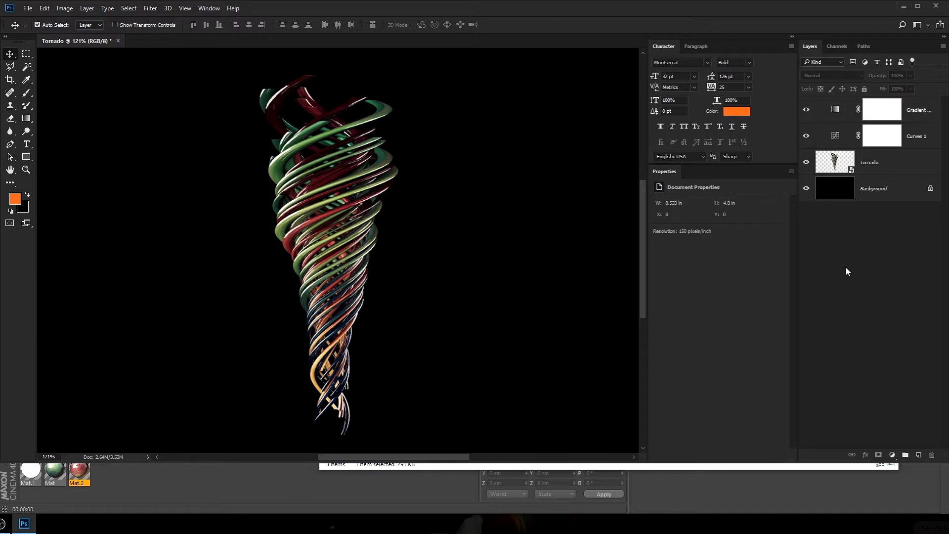
Add a new layer above Tornado and paint one orange glow over the tornado's lower tip with a soft brush of about 617 px
{"action": "left_click", "coordinate": [885, 161]}
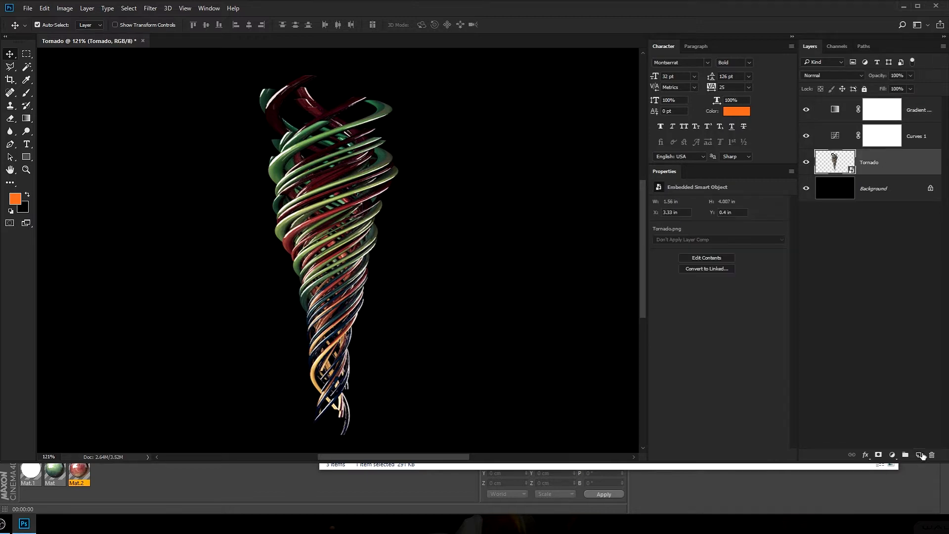
{"action": "left_click", "coordinate": [920, 454]}
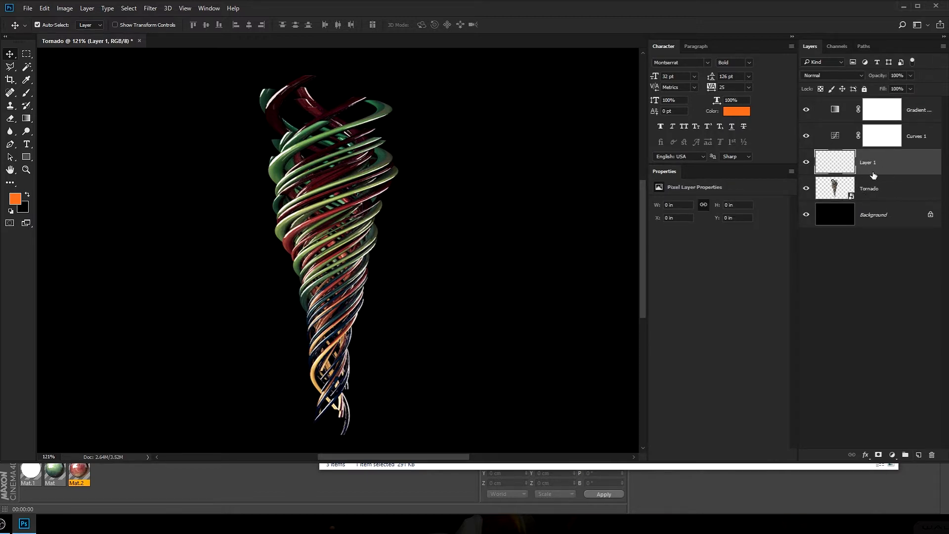
{"action": "left_click", "coordinate": [24, 93]}
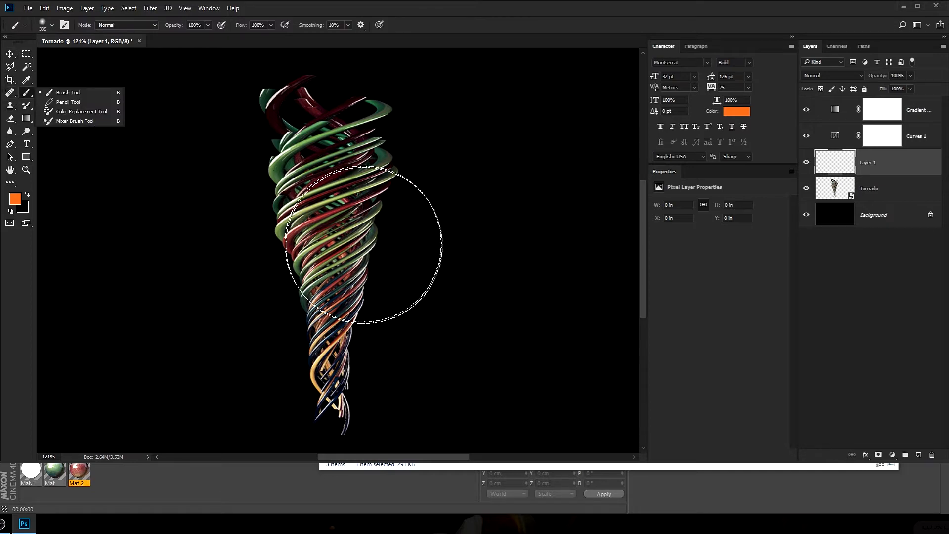
{"action": "right_click_drag", "start_coordinate": [350, 232], "coordinate": [369, 240], "text": "alt"}
{"action": "scroll", "coordinate": [314, 292], "scroll_direction": "down", "scroll_amount": 2, "text": "alt"}
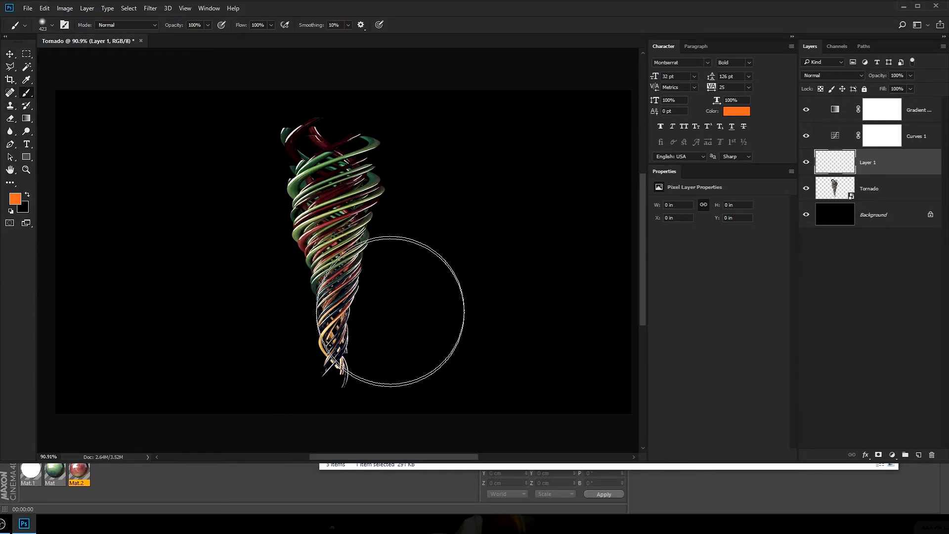
{"action": "right_click_drag", "start_coordinate": [395, 319], "coordinate": [401, 320], "text": "alt"}
{"action": "left_click_drag", "start_coordinate": [367, 282], "coordinate": [371, 243]}
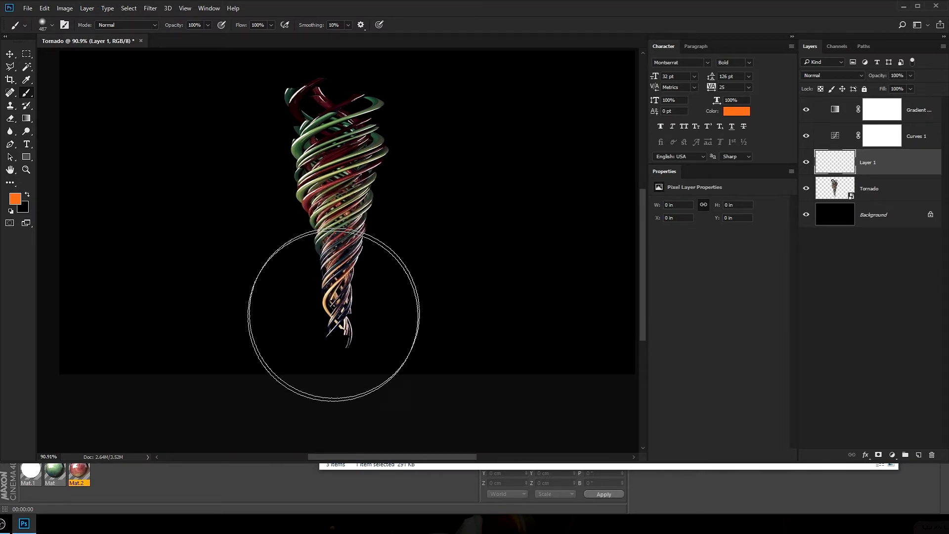
{"action": "mouse_move", "coordinate": [332, 322]}
{"action": "right_mouse_down", "text": "alt"}
{"action": "mouse_move", "coordinate": [354, 326]}
{"action": "mouse_move", "coordinate": [343, 328]}
{"action": "right_mouse_up", "text": "alt"}
{"action": "left_click", "coordinate": [341, 349]}
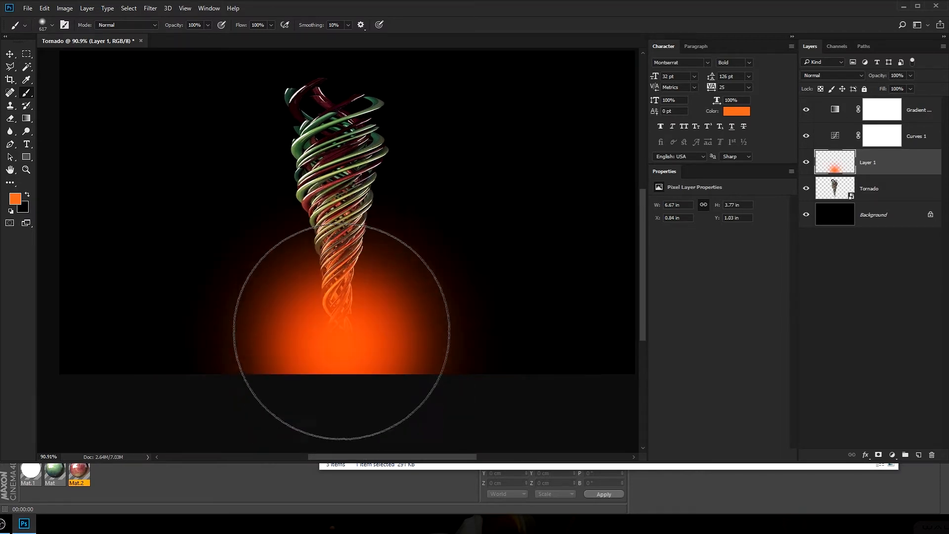
{"action": "key", "text": "ctrl+z"}
{"action": "left_click", "coordinate": [339, 321]}
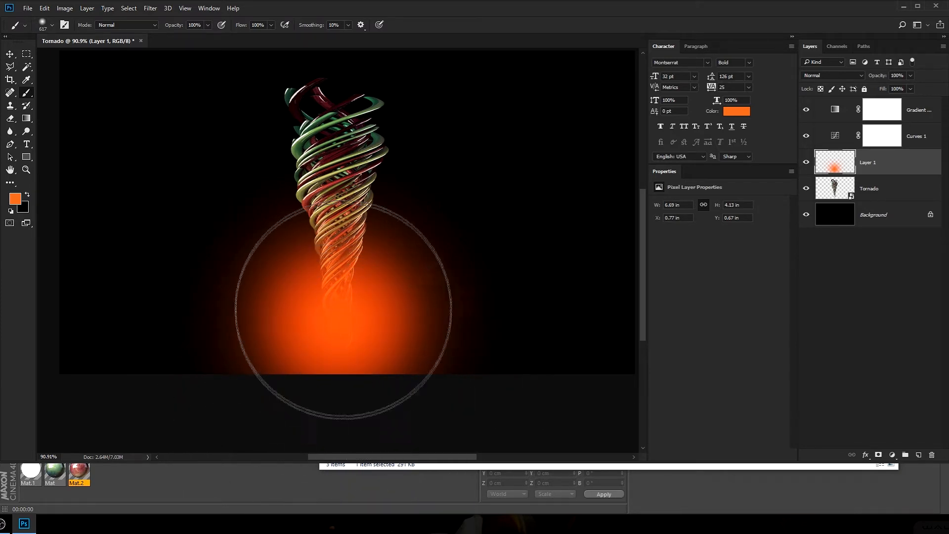
Try Hard Light on the orange glow layer, and settle on the Soft Light blend mode
{"action": "left_click", "coordinate": [858, 76]}
{"action": "left_click", "coordinate": [835, 183]}
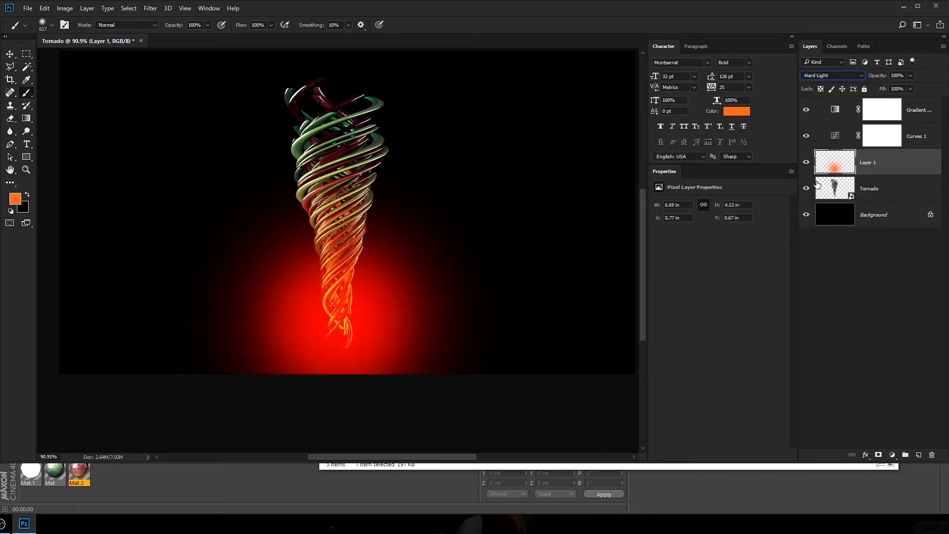
{"action": "left_click", "coordinate": [833, 76]}
{"action": "left_click", "coordinate": [835, 178]}
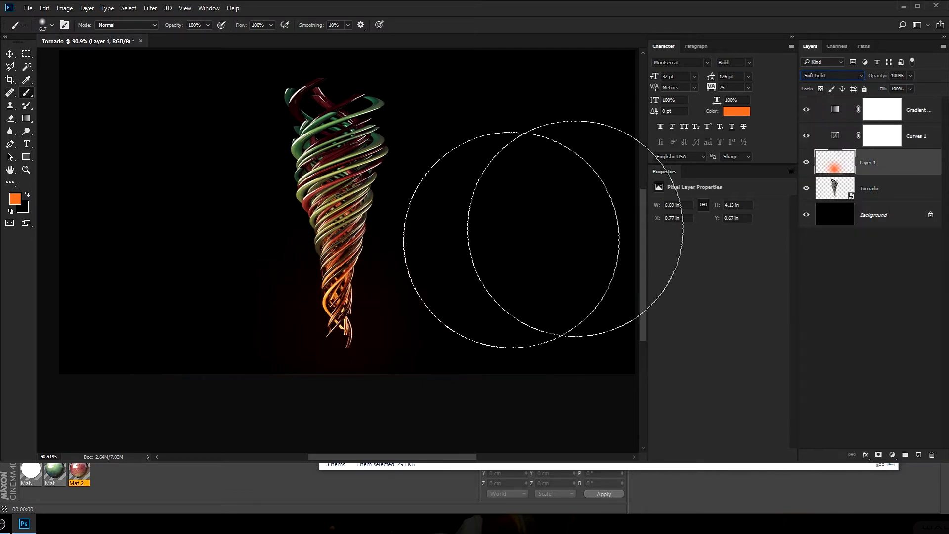
Set the foreground color to blue 2681f2 and paint it over the tornado's upper end on Layer 1
{"action": "left_click_drag", "start_coordinate": [352, 262], "coordinate": [351, 279]}
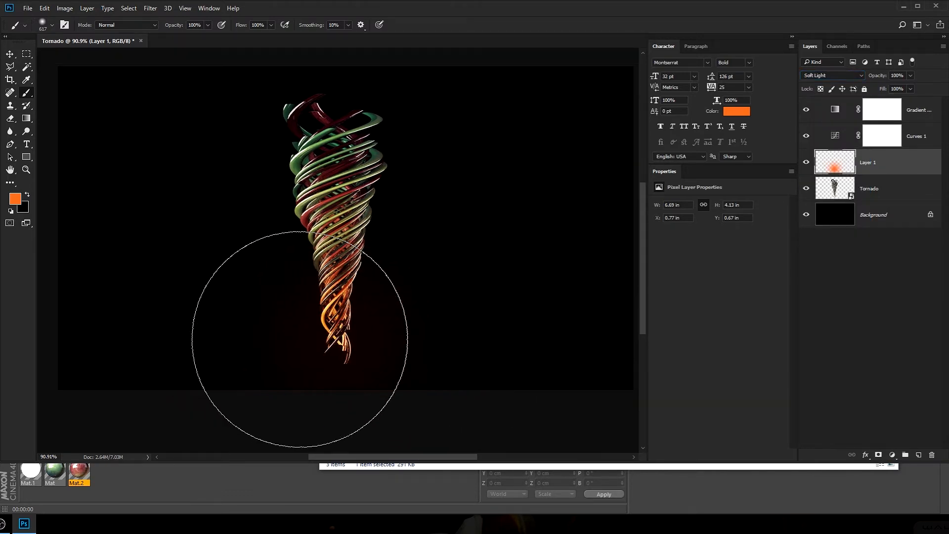
{"action": "left_click", "coordinate": [15, 199]}
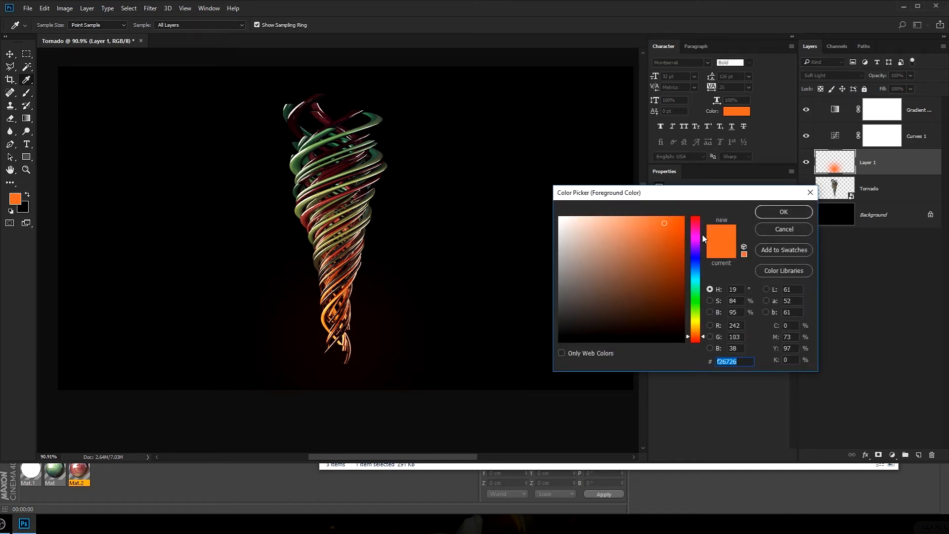
{"action": "left_click_drag", "start_coordinate": [706, 231], "coordinate": [695, 266]}
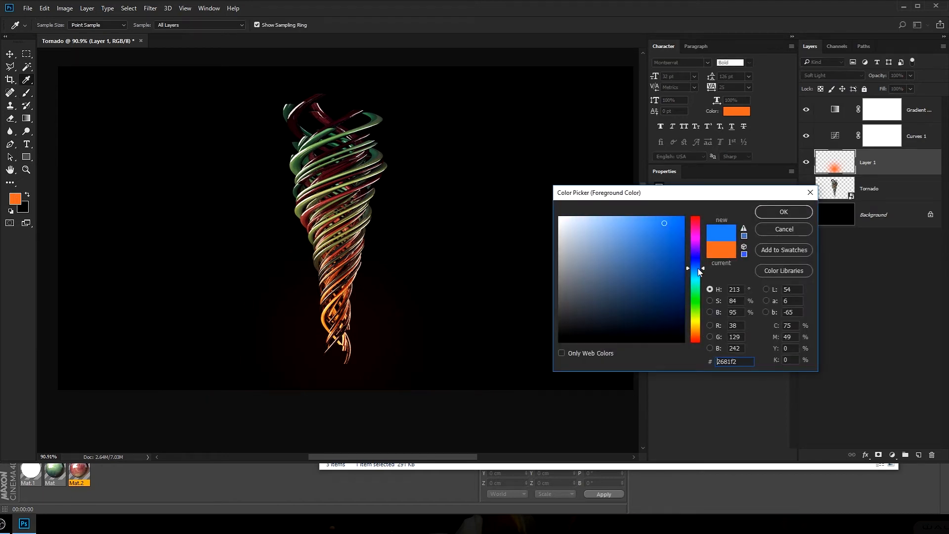
{"action": "left_click", "coordinate": [783, 211]}
{"action": "left_click_drag", "start_coordinate": [313, 80], "coordinate": [367, 95]}
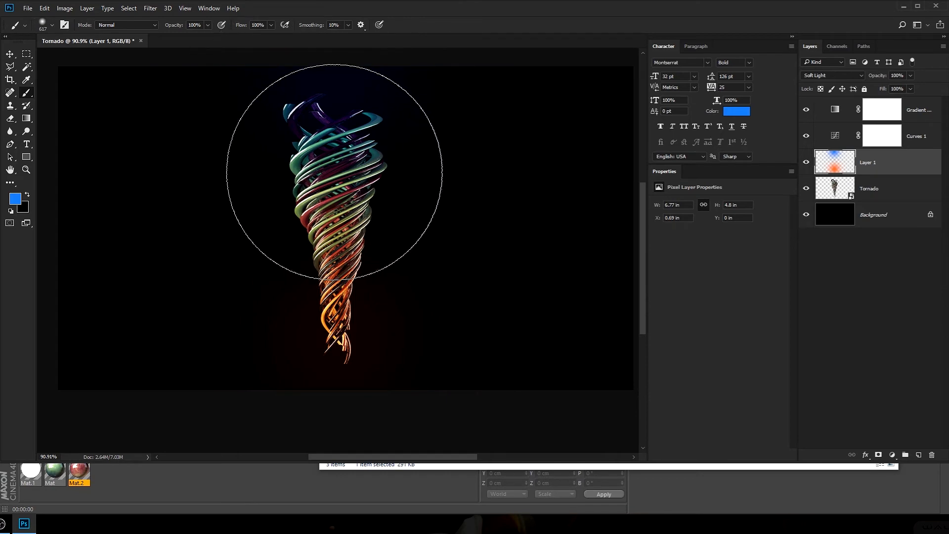
{"action": "mouse_move", "coordinate": [308, 129]}
{"action": "left_mouse_down"}
{"action": "mouse_move", "coordinate": [333, 24]}
{"action": "mouse_move", "coordinate": [356, 159]}
{"action": "mouse_move", "coordinate": [315, 28]}
{"action": "mouse_move", "coordinate": [246, 203]}
{"action": "left_mouse_up"}
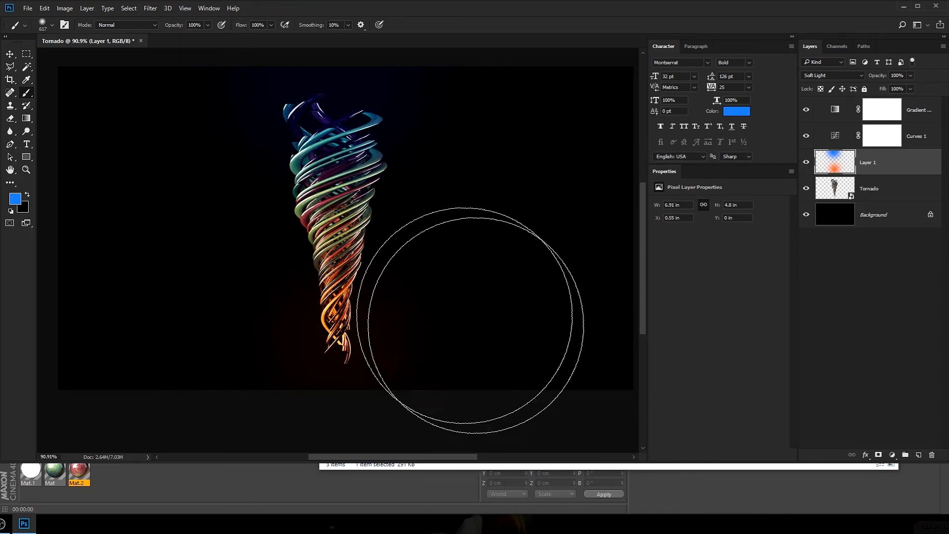
{"action": "scroll", "coordinate": [372, 184], "scroll_direction": "up", "scroll_amount": 1, "text": "alt"}
{"action": "scroll", "coordinate": [372, 184], "scroll_direction": "up", "scroll_amount": 1, "text": "alt"}
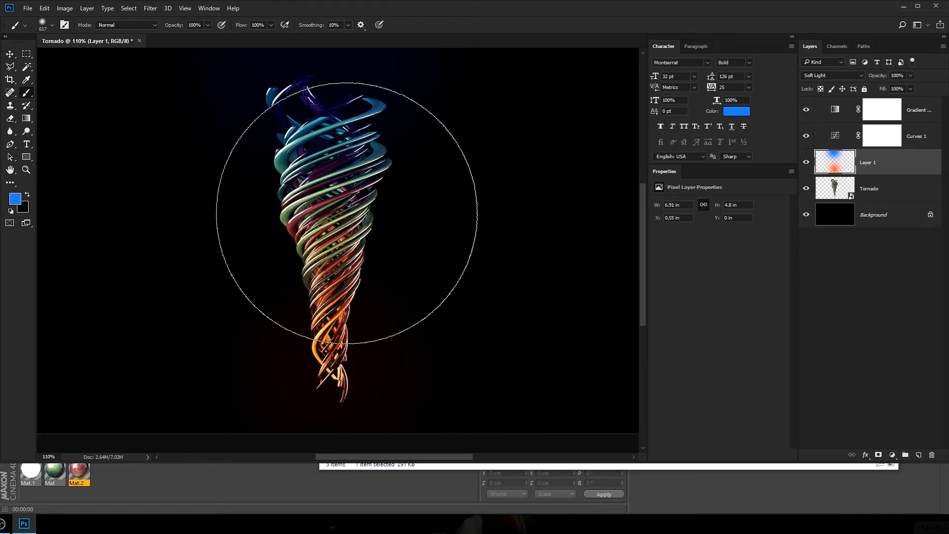
{"action": "left_click_drag", "start_coordinate": [345, 213], "coordinate": [343, 215]}
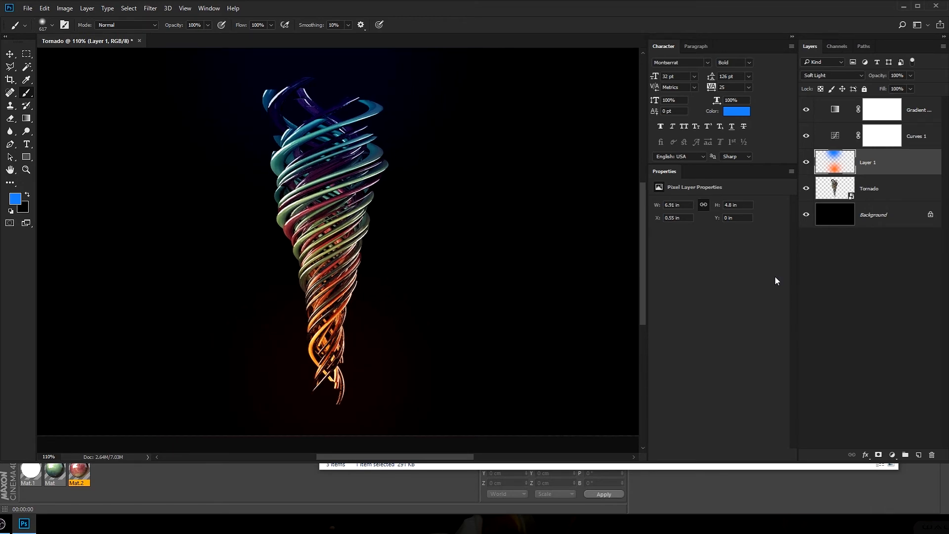